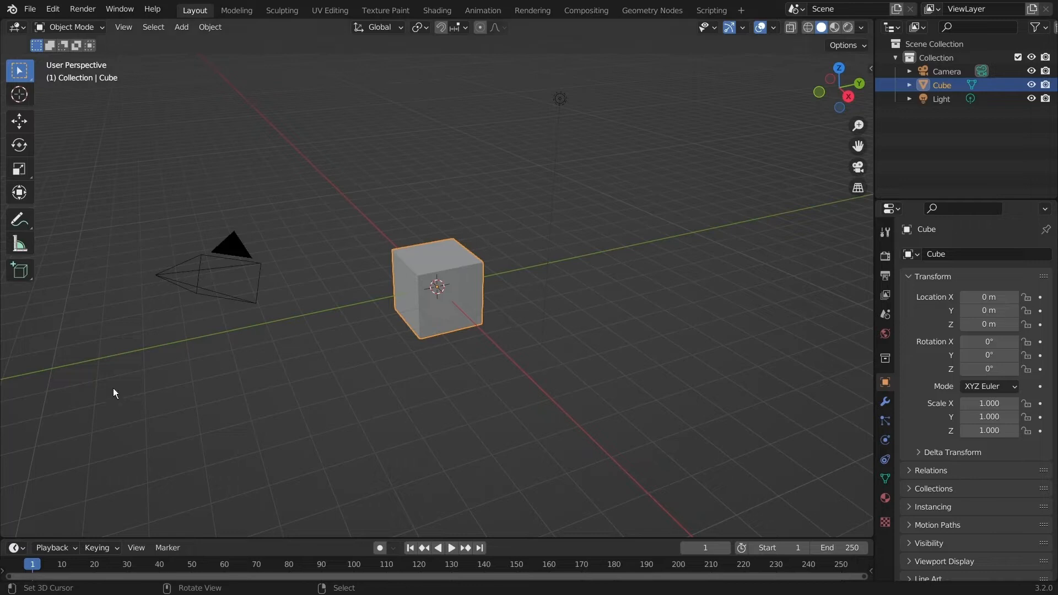
# Step: Show the Displace Painter add-on settings beside the viewport and widen them for reading
pyautogui.click(871, 68)
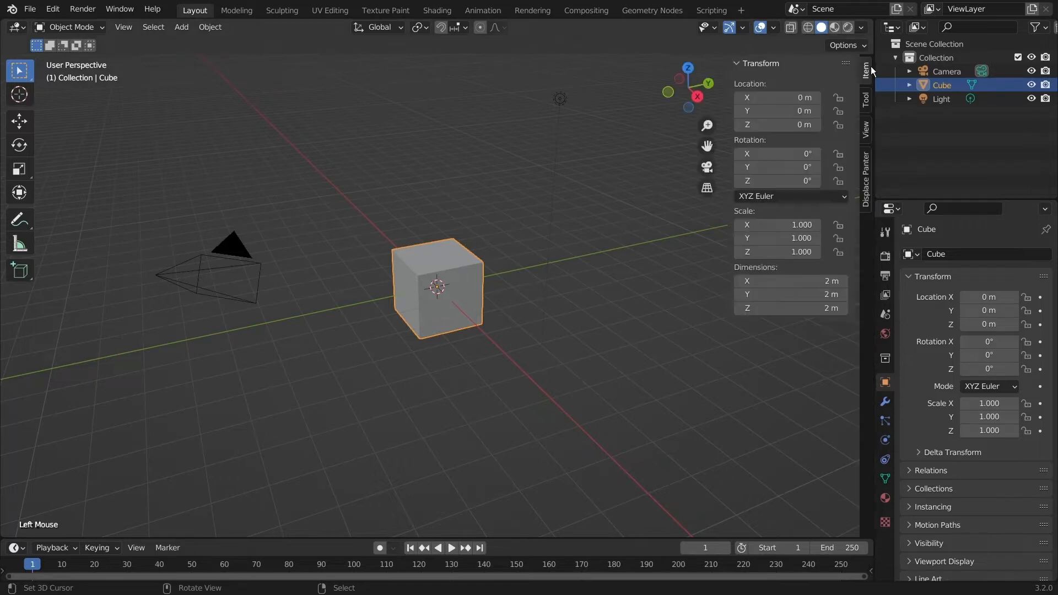
pyautogui.click(866, 188)
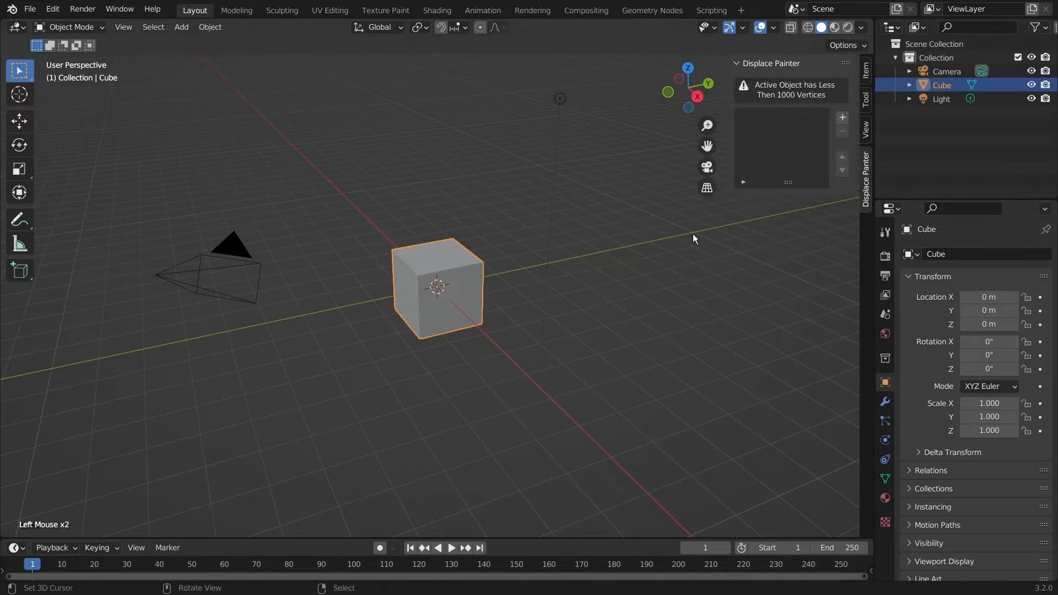
pyautogui.moveTo(729, 171); pyautogui.dragTo(684, 171)
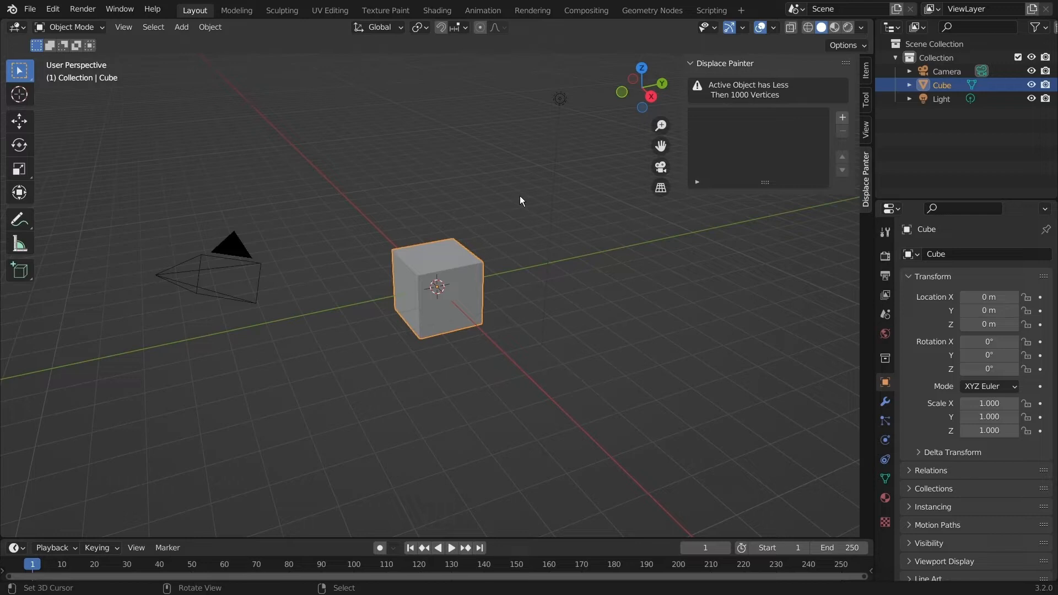
# Step: Delete all of the cube's faces except the top one, leaving a flat plane
pyautogui.scroll(3, 365, 249)
pyautogui.press('Tab')
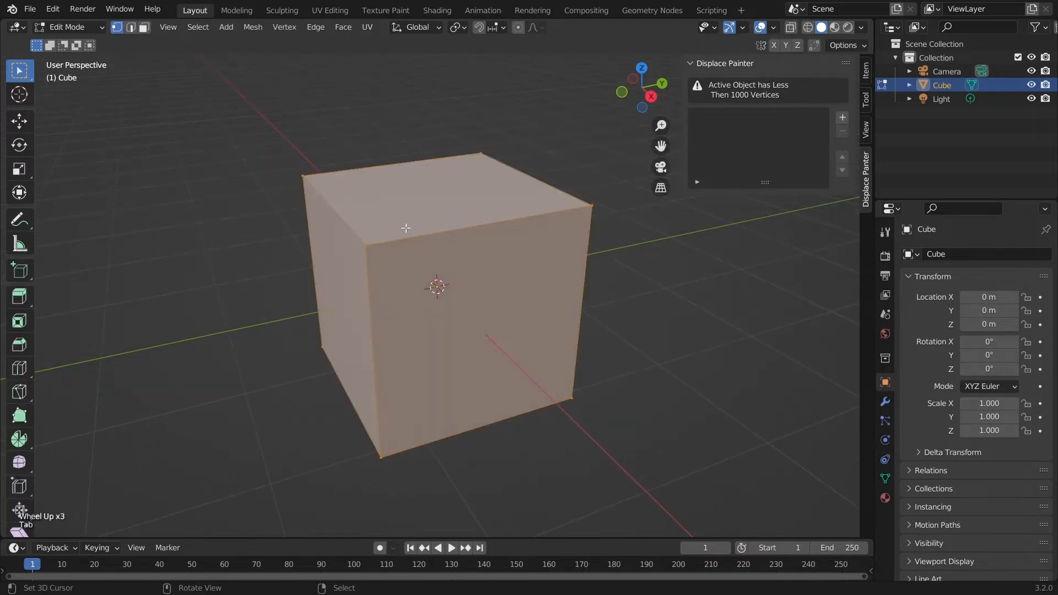
pyautogui.keyDown('shift'); pyautogui.moveTo(424, 266); pyautogui.dragTo(460, 370, button='middle'); pyautogui.keyUp('shift')
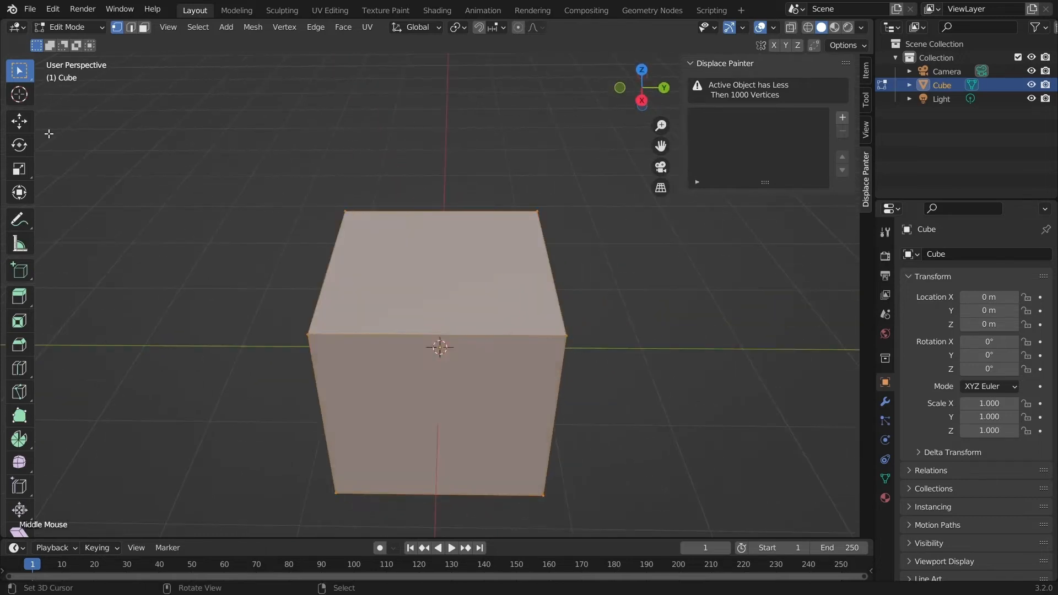
pyautogui.rightClick(450, 308)
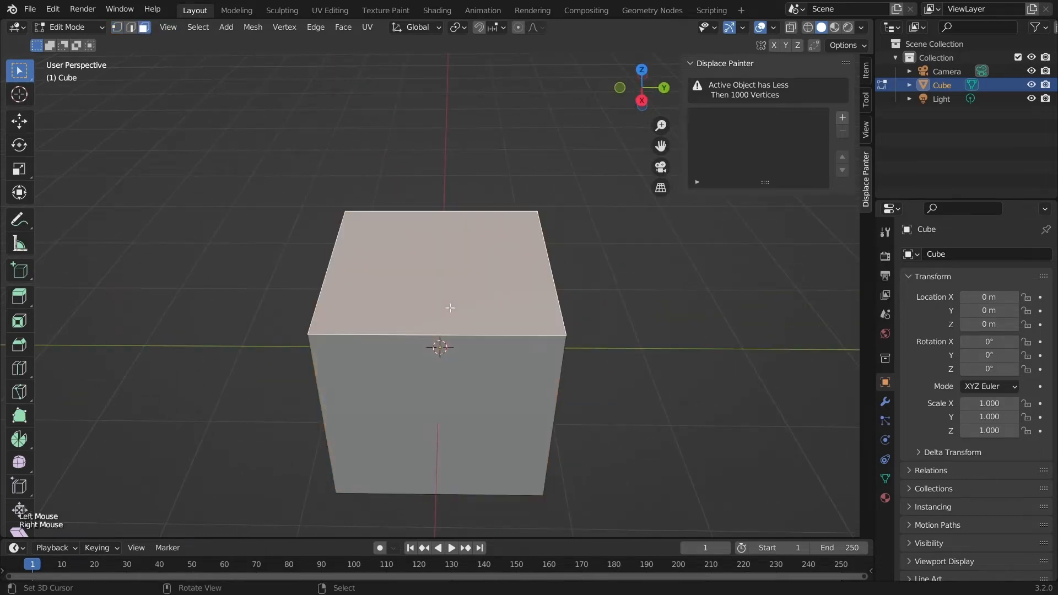
pyautogui.hotkey('ctrl', 'i')
pyautogui.press('Delete')
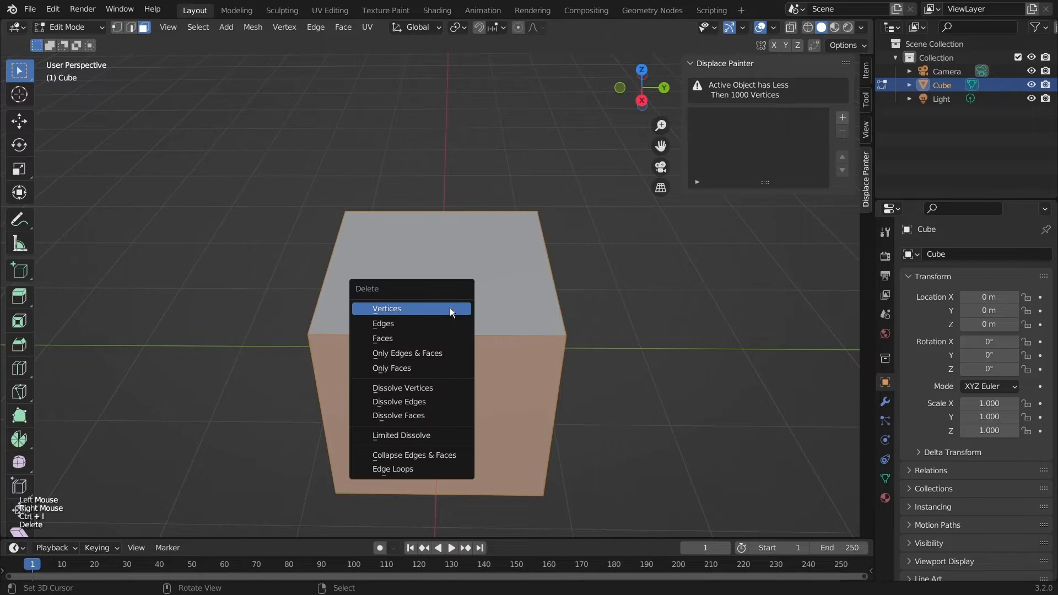
pyautogui.click(425, 338)
pyautogui.press('Tab')
pyautogui.press('Tab')
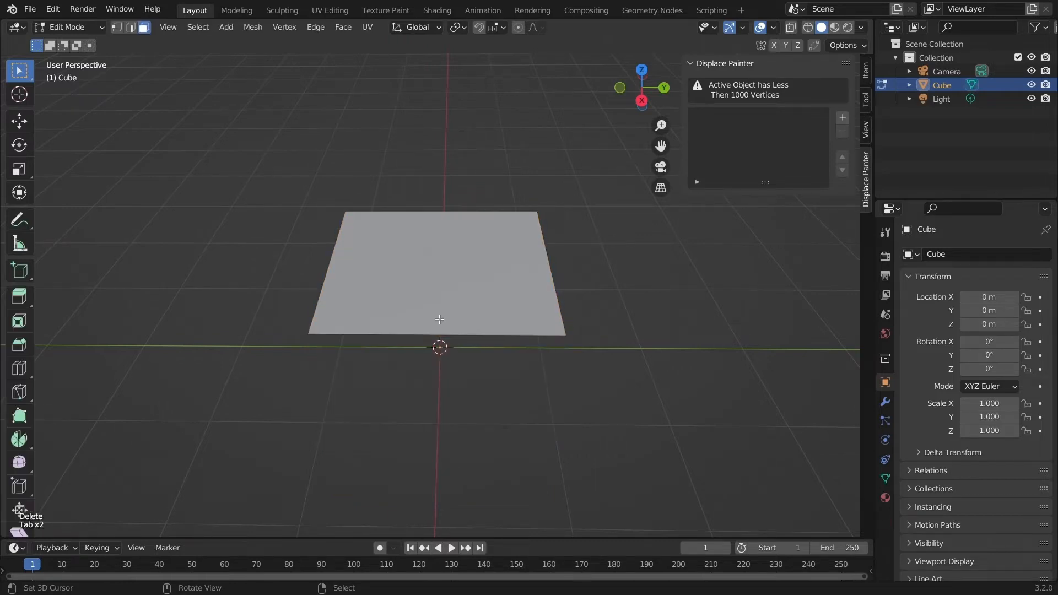
# Step: Select the remaining face and subdivide it four times
pyautogui.rightClick(464, 278)
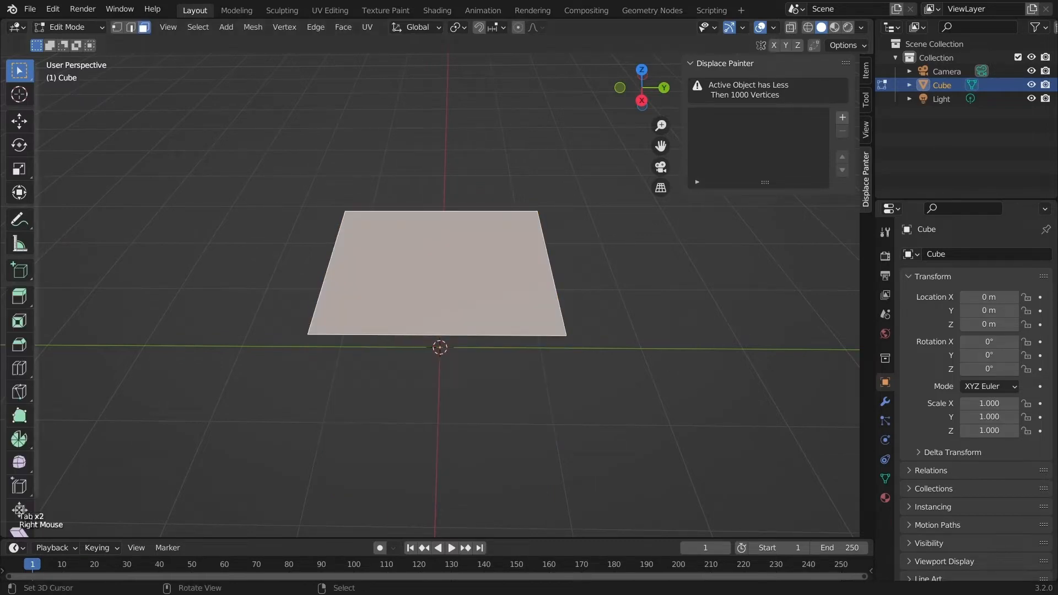
pyautogui.moveTo(603, 329); pyautogui.dragTo(556, 320, button='middle')
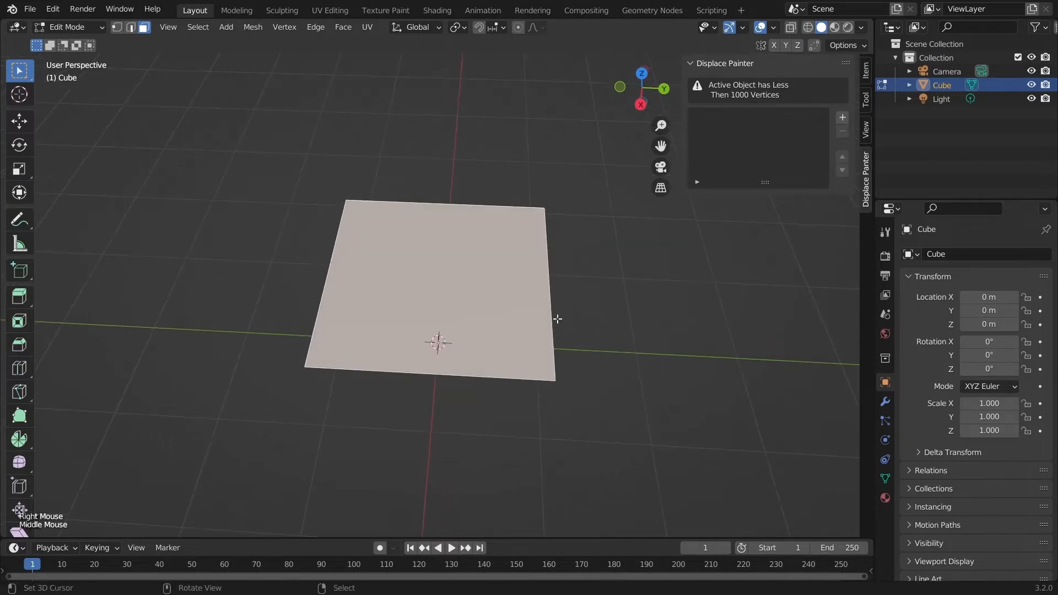
pyautogui.press('w')
pyautogui.click(481, 339)
pyautogui.press('w')
pyautogui.click(482, 339)
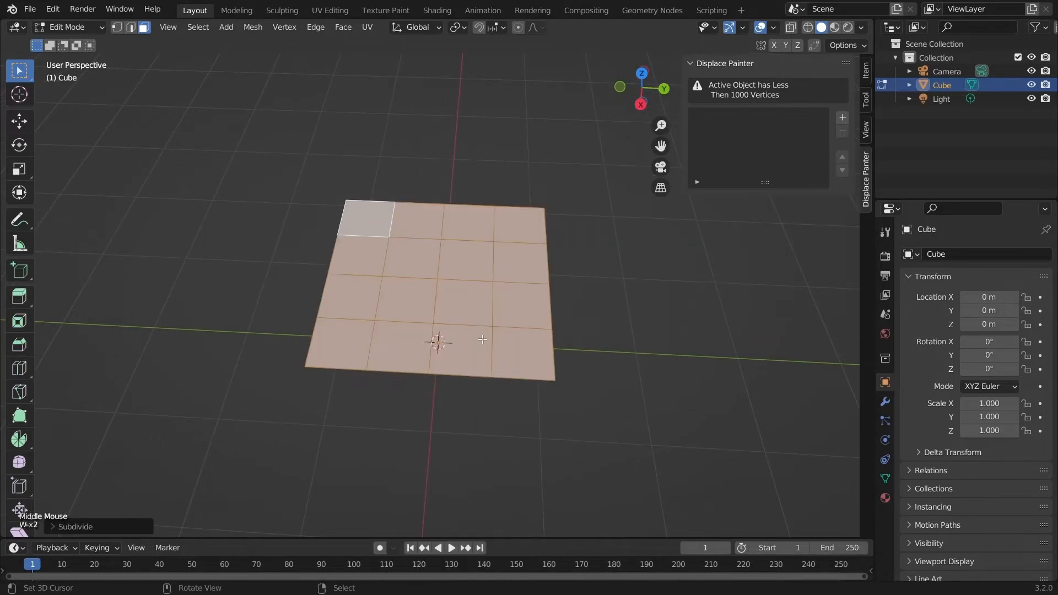
pyautogui.press('w')
pyautogui.click(482, 339)
pyautogui.press('w')
pyautogui.click(482, 339)
pyautogui.press('Tab')
# Step: Examine the subdivided plane's mesh density against Displace Painter's 1000-vertex requirement
pyautogui.scroll(-2, 482, 384)
pyautogui.scroll(1, 480, 386)
pyautogui.press('Tab')
pyautogui.scroll(1, 480, 385)
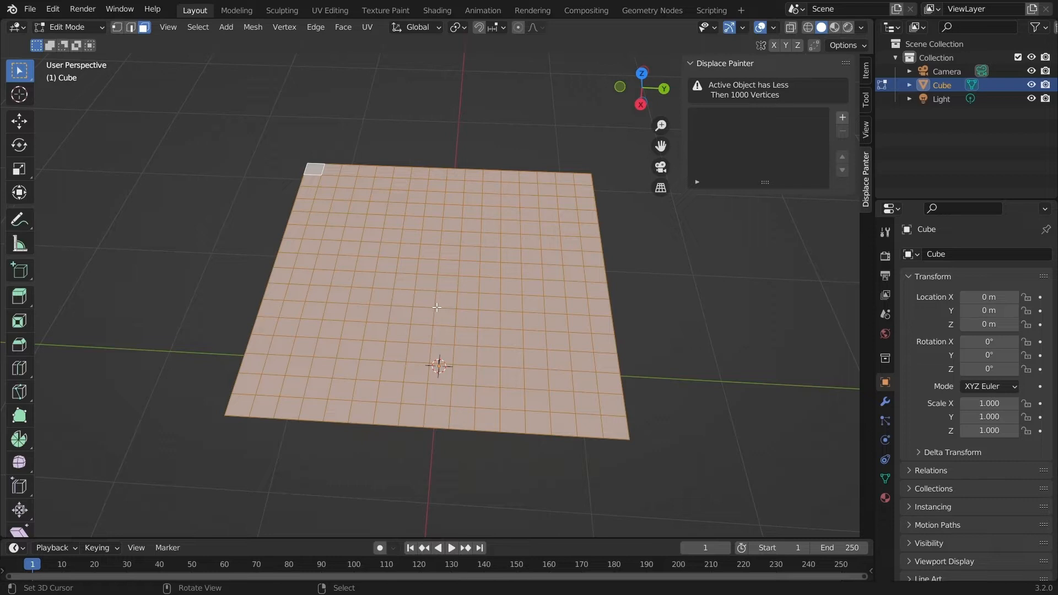
pyautogui.press('Tab')
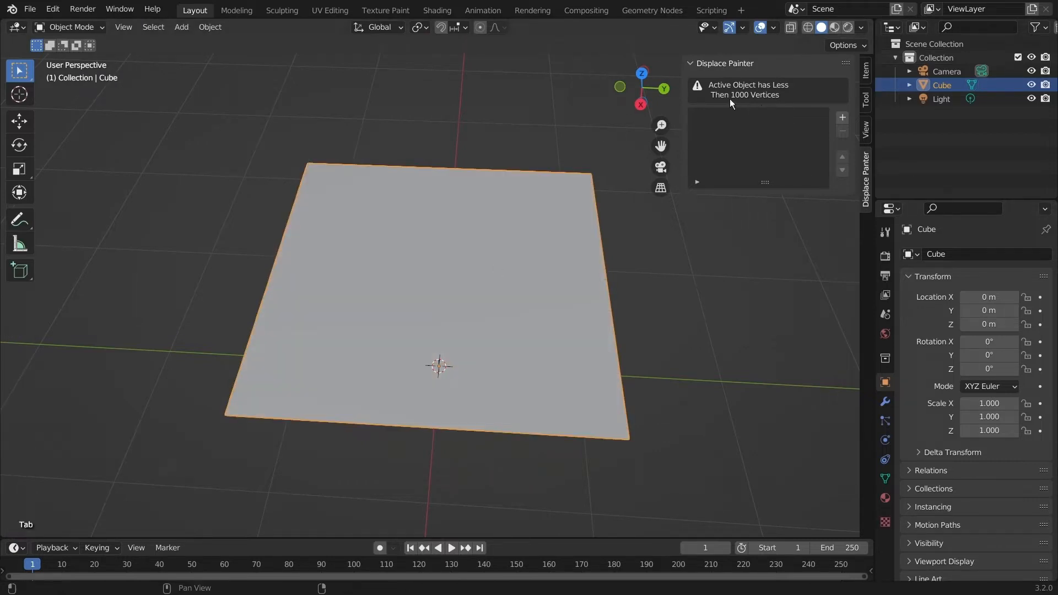
pyautogui.press('Tab')
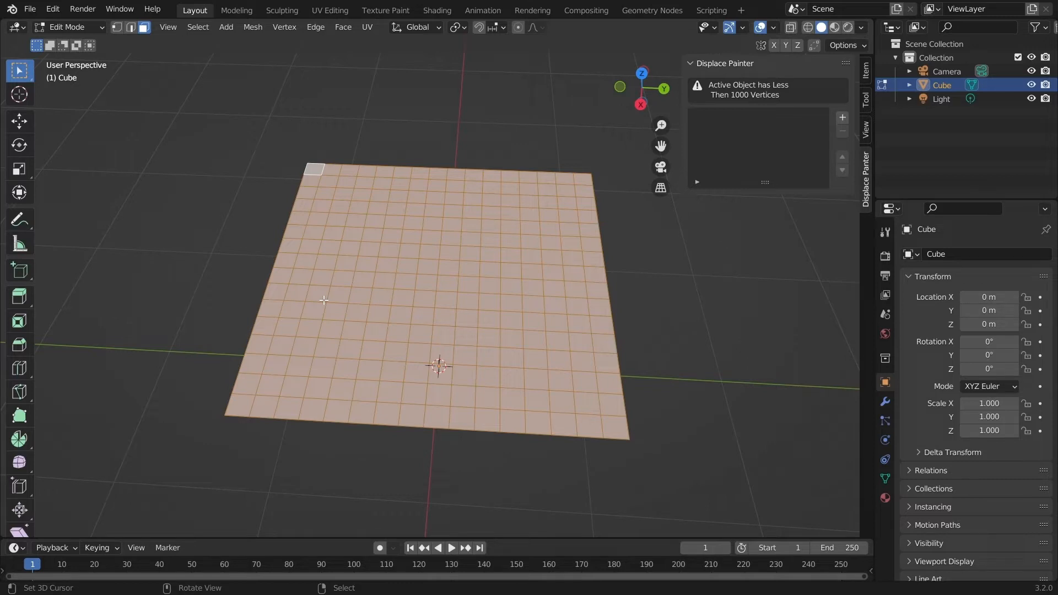
pyautogui.scroll(-3, 341, 298)
pyautogui.scroll(3, 341, 298)
pyautogui.moveTo(340, 298); pyautogui.dragTo(490, 272, button='middle')
# Step: Delete the subdivided plane and add a ready-made grid with Displace Painter
pyautogui.press('Tab')
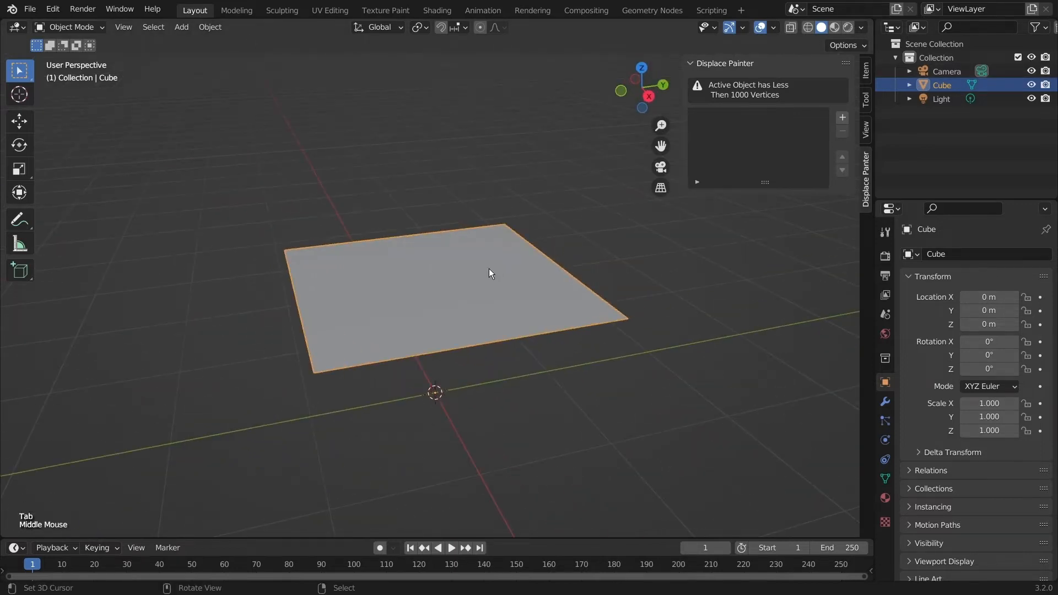
pyautogui.press('Delete')
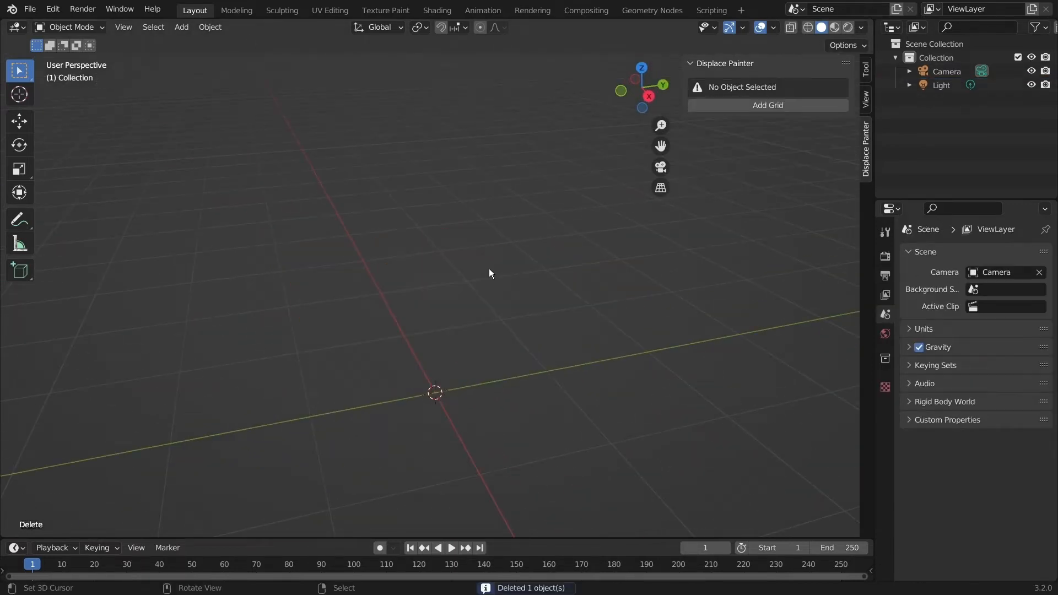
pyautogui.click(782, 106)
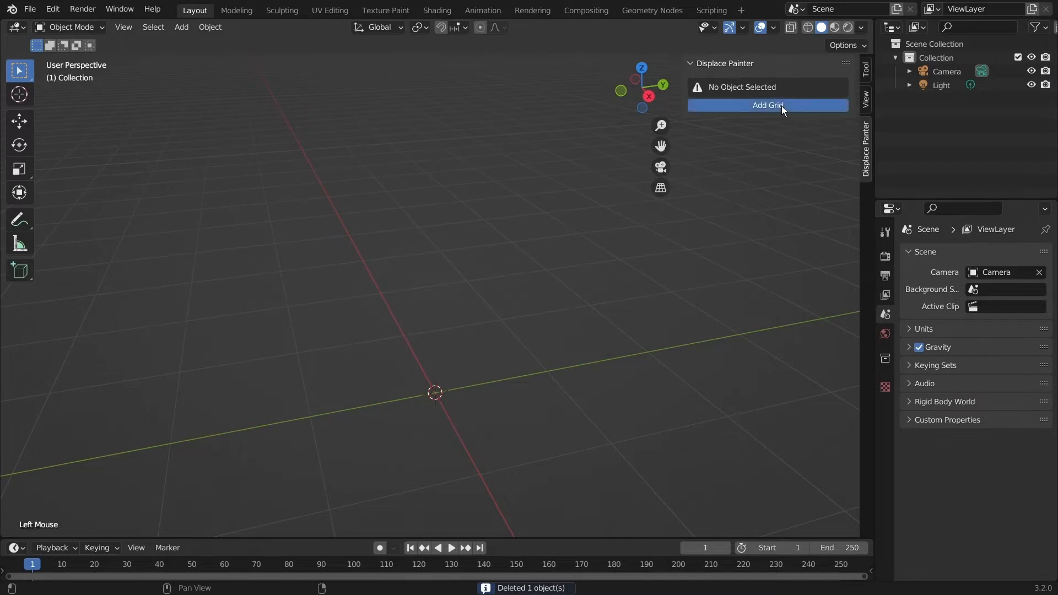
# Step: Examine the new grid's mesh density up close in Edit Mode and return to Object Mode
pyautogui.scroll(-5, 524, 308)
pyautogui.scroll(2, 525, 310)
pyautogui.moveTo(525, 309); pyautogui.dragTo(479, 330, button='middle')
pyautogui.scroll(-2, 483, 235)
pyautogui.scroll(2, 483, 236)
pyautogui.press('Tab')
pyautogui.scroll(2, 483, 242)
pyautogui.moveTo(483, 242); pyautogui.dragTo(522, 256, button='middle')
pyautogui.scroll(3, 506, 281)
pyautogui.scroll(-5, 506, 281)
pyautogui.scroll(3, 503, 278)
pyautogui.scroll(1, 503, 277)
pyautogui.scroll(-3, 470, 276)
pyautogui.scroll(3, 462, 293)
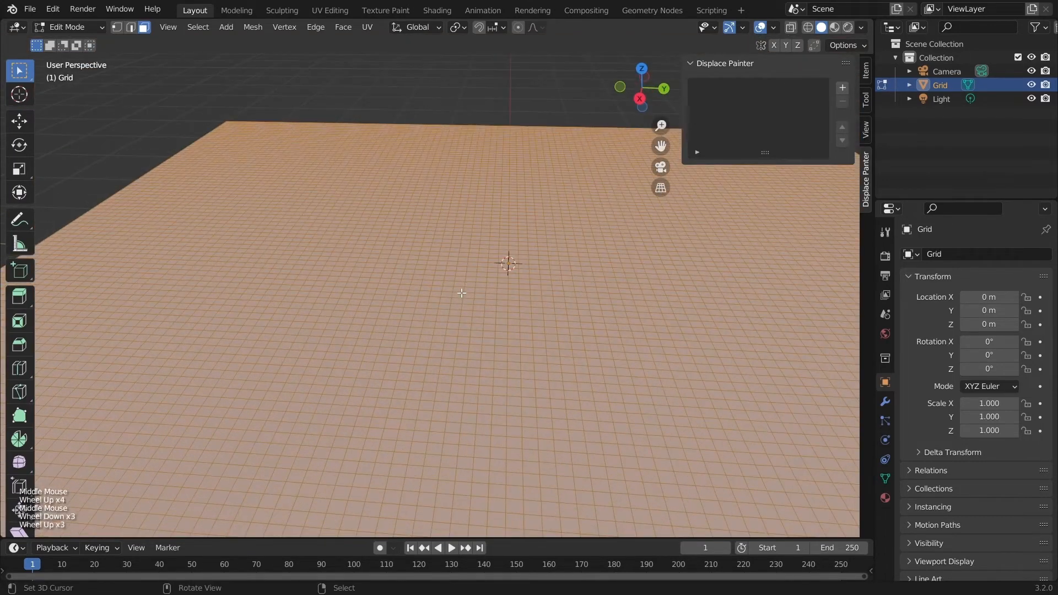
pyautogui.scroll(-5, 462, 293)
pyautogui.scroll(2, 455, 320)
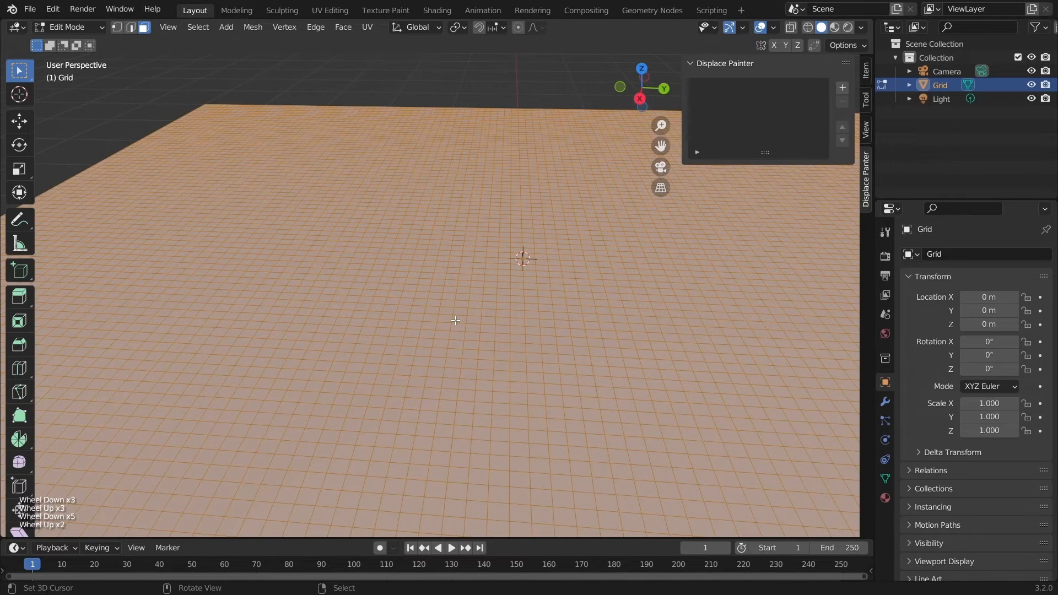
pyautogui.scroll(-3, 460, 319)
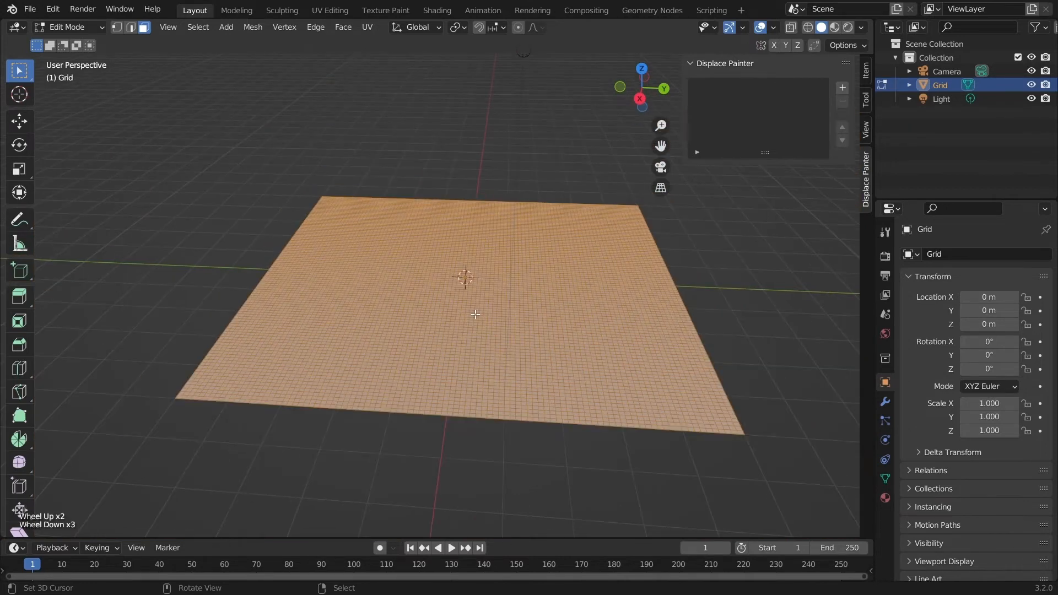
pyautogui.press('Tab')
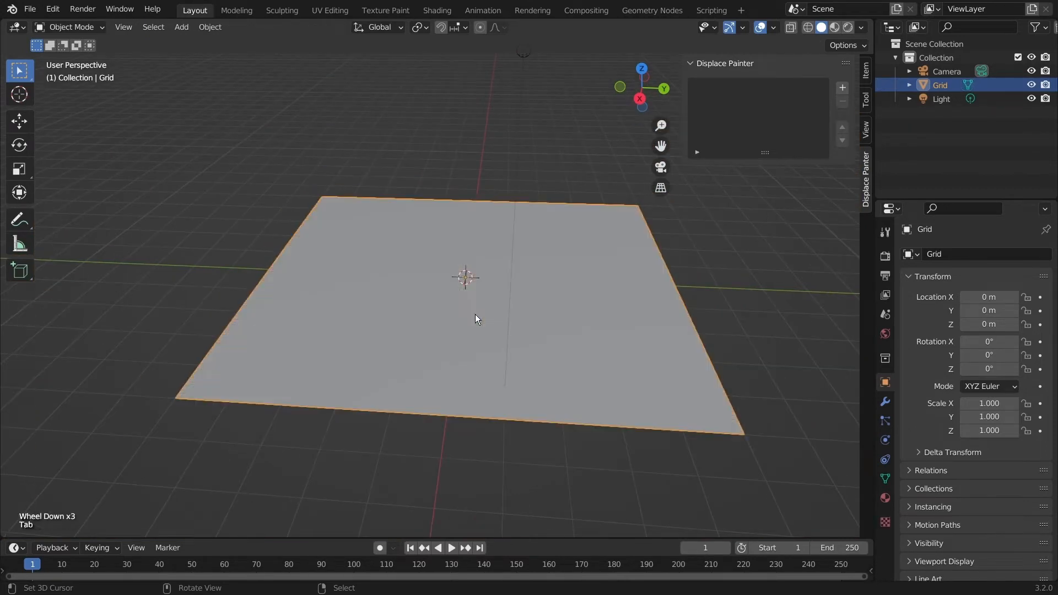
# Step: Add a base displacement layer to the grid in Displace Painter and check its subdivision settings
pyautogui.click(844, 89)
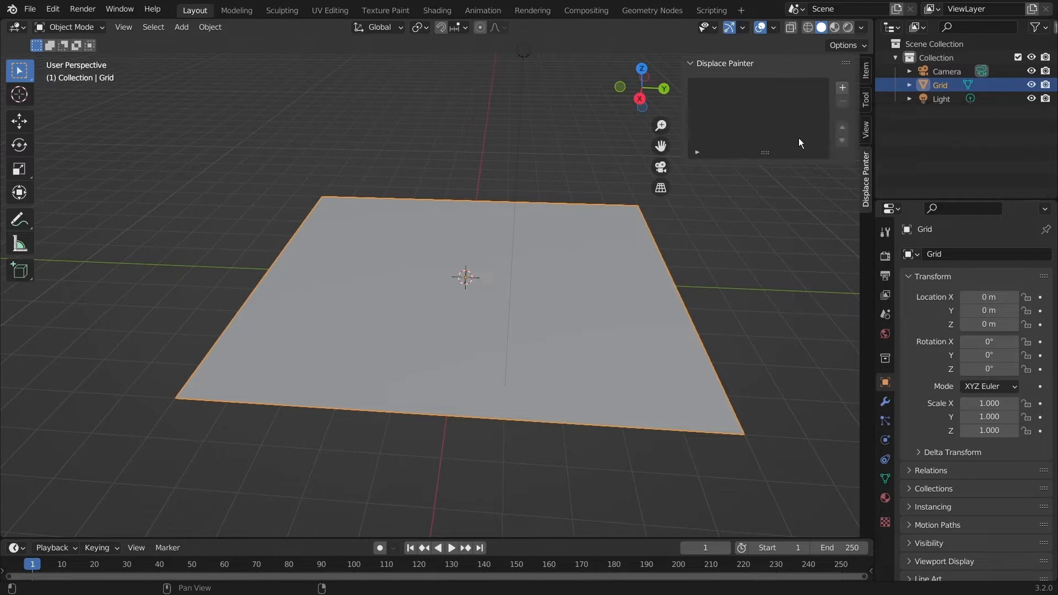
pyautogui.click(843, 86)
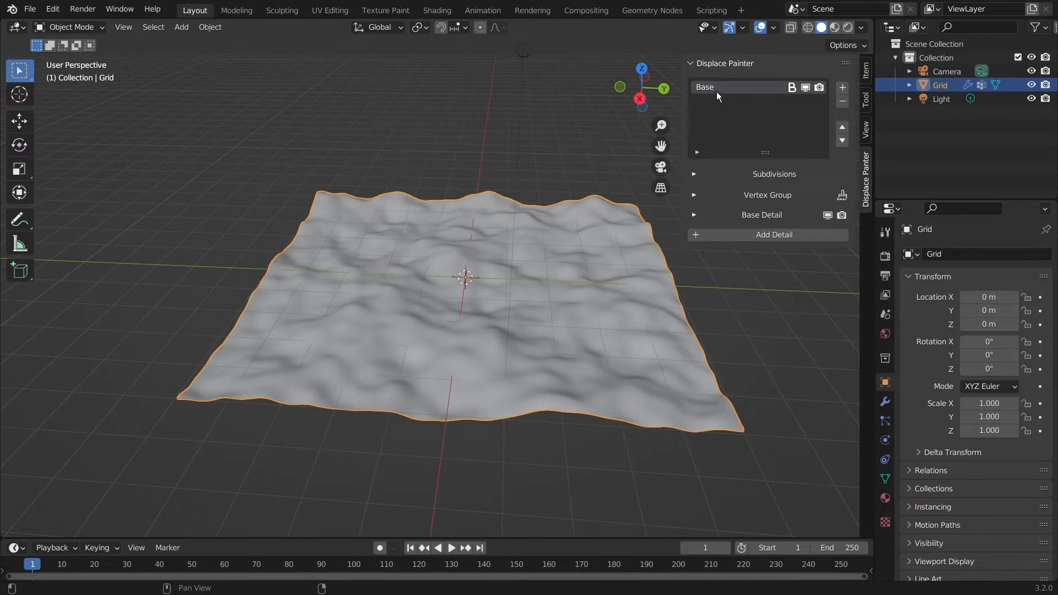
pyautogui.click(794, 171)
pyautogui.click(794, 173)
# Step: Compare the viewport with the Base layer and the Grid object each hidden and shown again
pyautogui.click(804, 89)
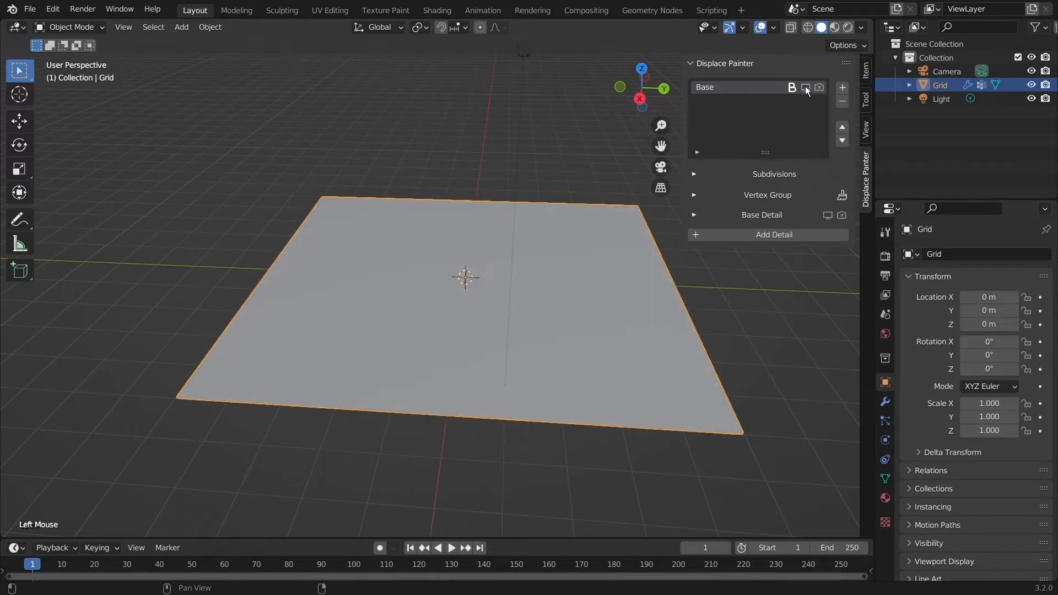
pyautogui.click(804, 88)
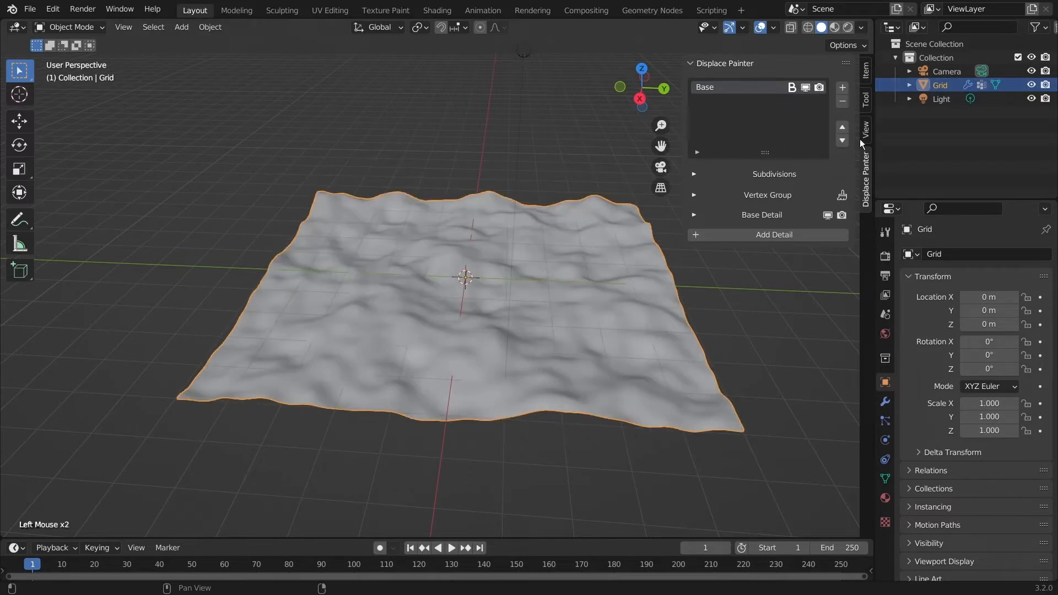
pyautogui.click(1033, 84)
pyautogui.click(1033, 84)
# Step: Expand the Base Detail settings and try out its displacement strength, midlevel and direction
pyautogui.click(764, 214)
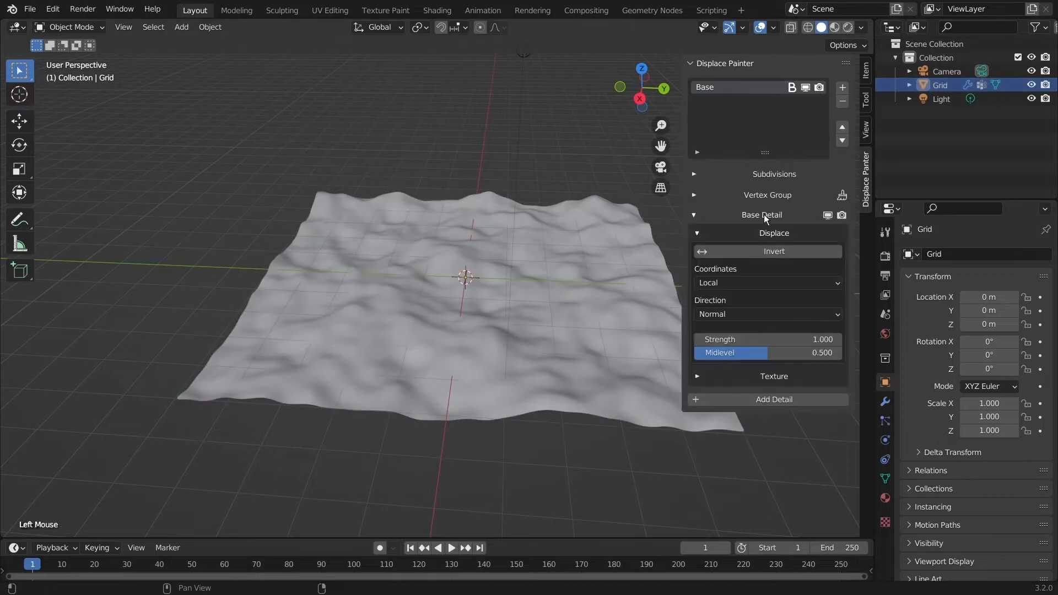
pyautogui.scroll(3, 395, 289)
pyautogui.keyDown('shift'); pyautogui.moveTo(494, 300); pyautogui.dragTo(398, 298, button='middle'); pyautogui.keyUp('shift')
pyautogui.moveTo(742, 340)
pyautogui.mouseDown()
pyautogui.moveTo(786, 340)
pyautogui.moveTo(710, 352)
pyautogui.moveTo(745, 352)
pyautogui.mouseUp()
pyautogui.rightClick(786, 340)
pyautogui.rightClick(744, 352)
pyautogui.click(746, 312)
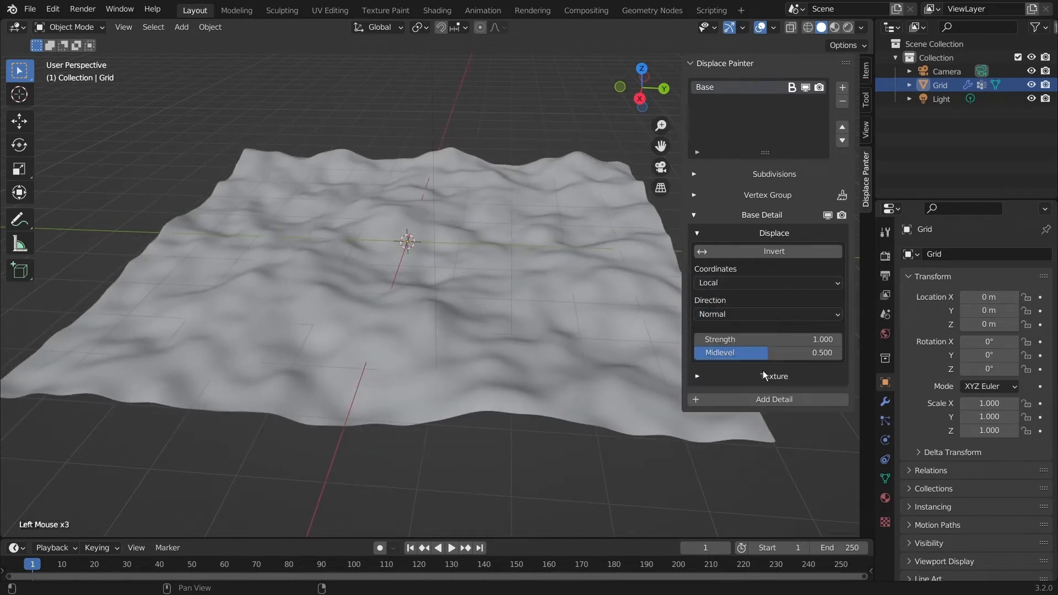
# Step: Expand the Base Detail's Clouds texture settings and set the noise depth to 17
pyautogui.click(763, 372)
pyautogui.scroll(-3, 763, 372)
pyautogui.moveTo(771, 425)
pyautogui.mouseDown()
pyautogui.moveTo(733, 425)
pyautogui.moveTo(770, 424)
pyautogui.mouseUp()
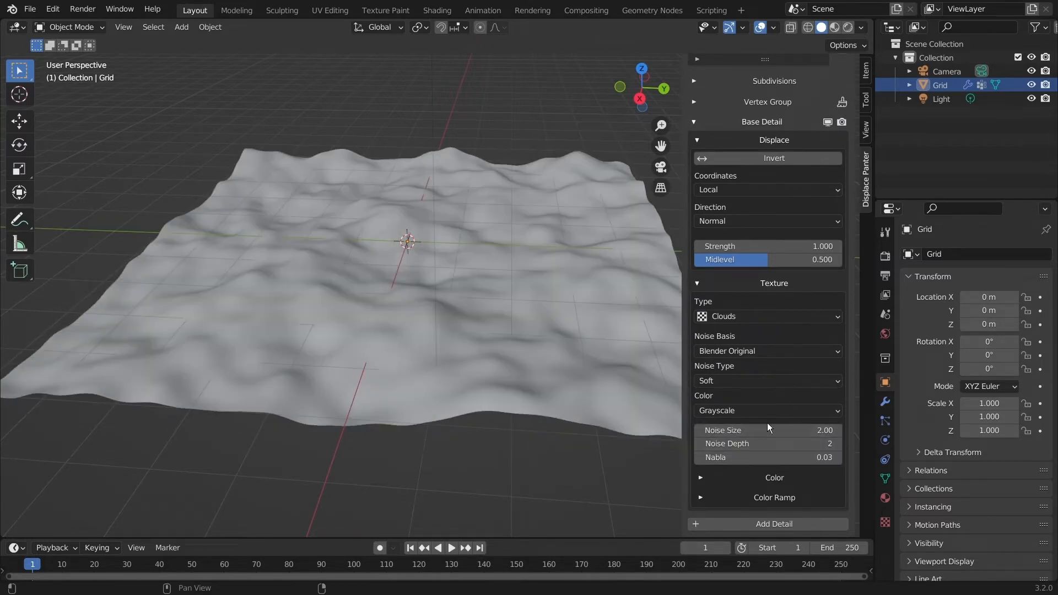
pyautogui.click(768, 425)
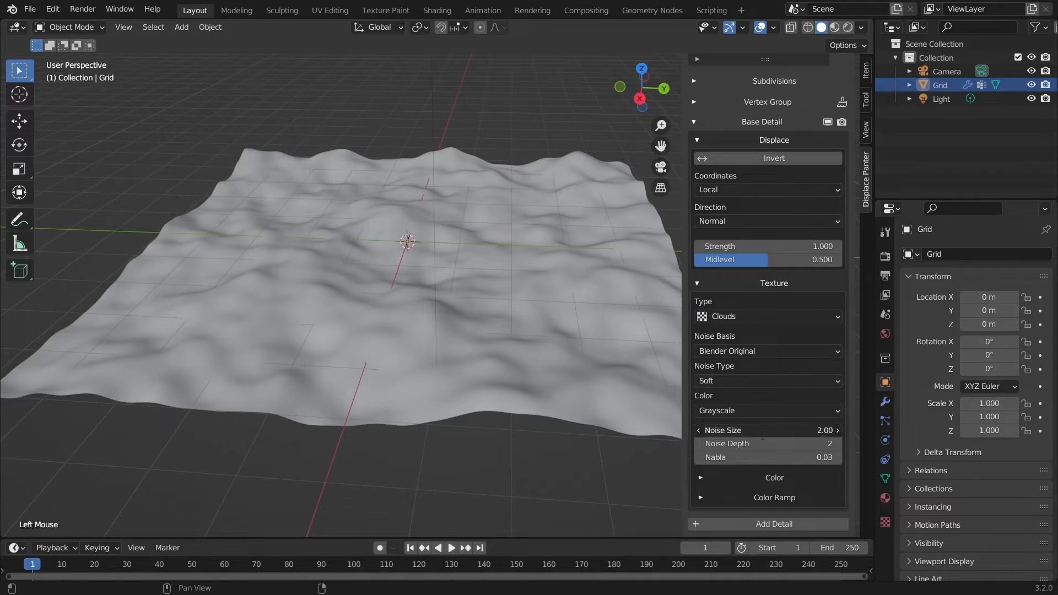
pyautogui.press('Escape')
pyautogui.moveTo(745, 433); pyautogui.dragTo(794, 444)
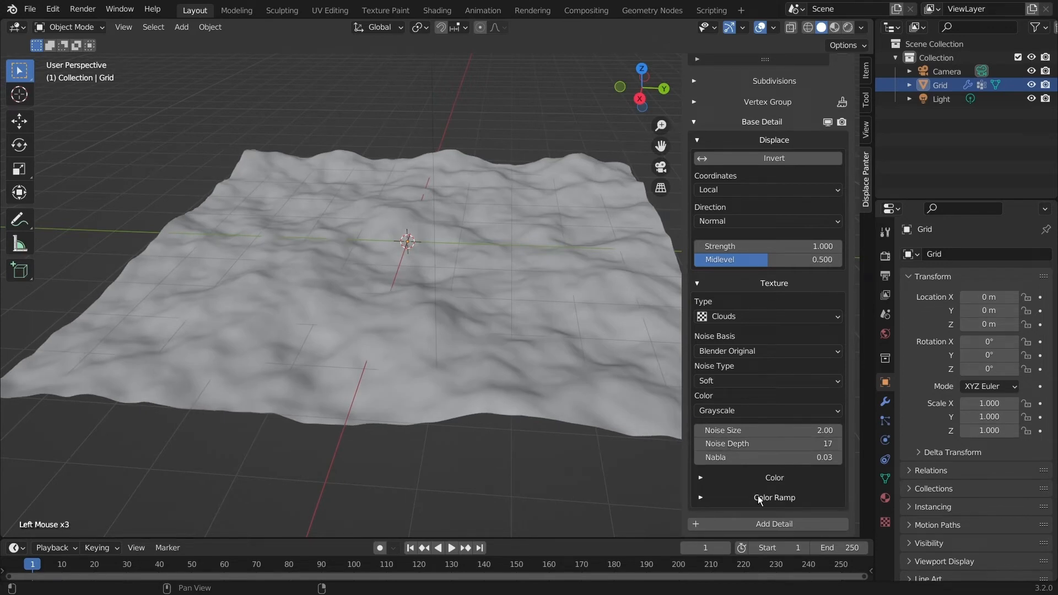
# Step: Set the Clouds texture's color brightness to 0.510 and contrast to 2.200
pyautogui.click(769, 473)
pyautogui.scroll(-2, 759, 492)
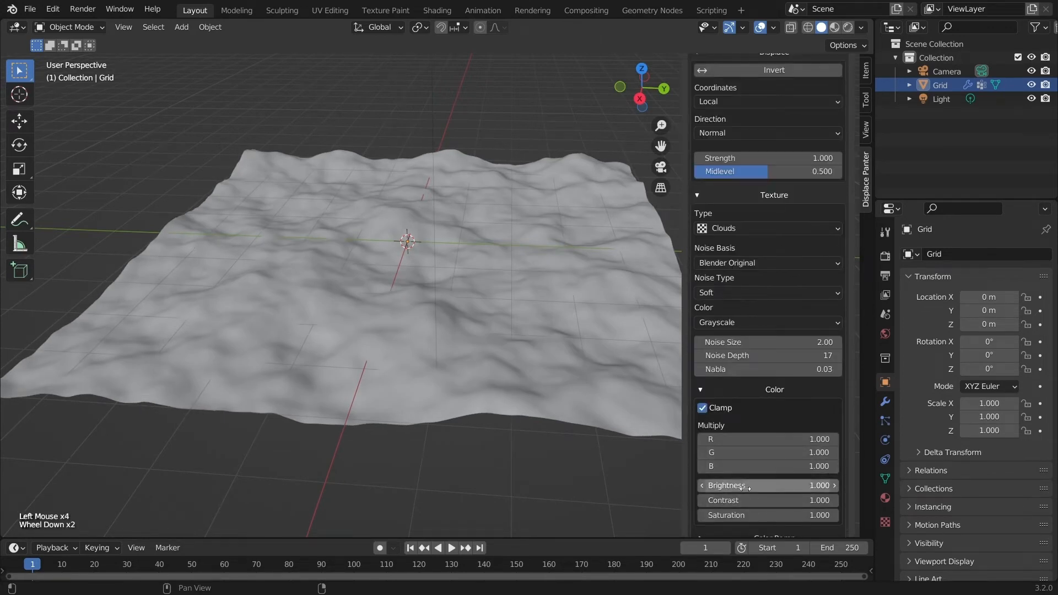
pyautogui.scroll(-1, 755, 483)
pyautogui.moveTo(753, 466)
pyautogui.mouseDown()
pyautogui.moveTo(769, 466)
pyautogui.moveTo(716, 466)
pyautogui.moveTo(811, 478)
pyautogui.mouseUp()
# Step: Switch the Clouds texture from Grayscale to Color and set its blue multiplier to 2.000
pyautogui.click(736, 296)
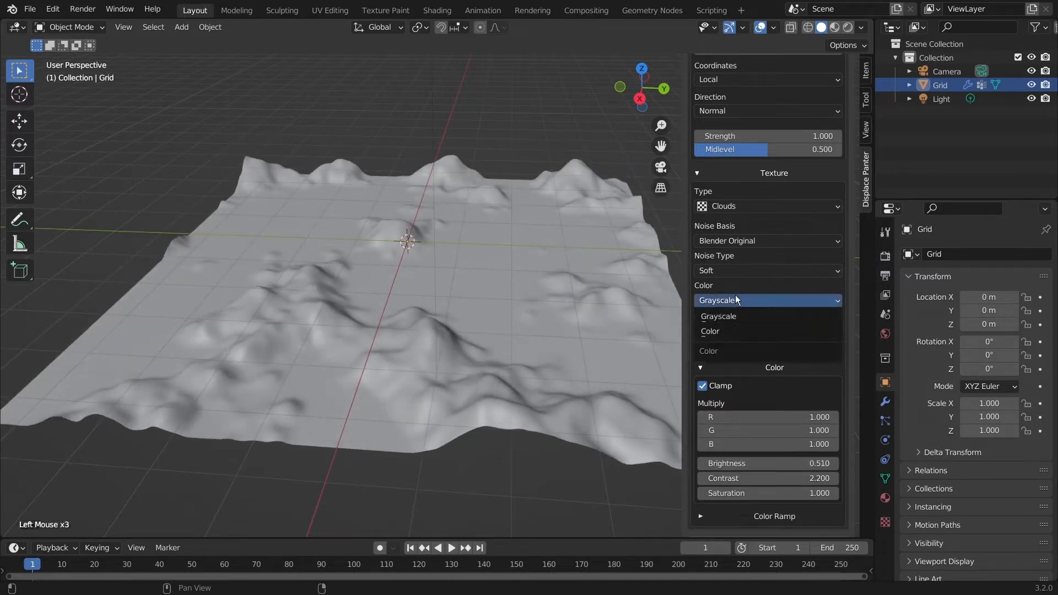
pyautogui.click(726, 330)
pyautogui.moveTo(749, 493)
pyautogui.mouseDown()
pyautogui.moveTo(736, 493)
pyautogui.moveTo(749, 493)
pyautogui.mouseUp()
pyautogui.moveTo(736, 444); pyautogui.dragTo(821, 418)
pyautogui.rightClick(719, 430)
pyautogui.rightClick(761, 418)
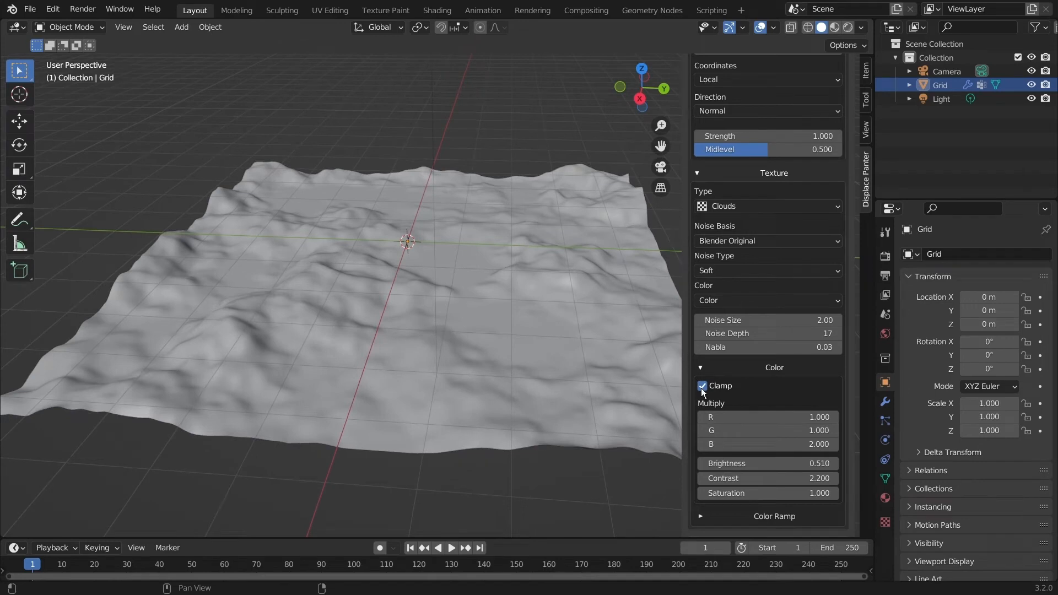
# Step: Compare the terrain with the texture's Clamp option turned off and on
pyautogui.click(703, 389)
pyautogui.click(703, 386)
pyautogui.click(703, 386)
pyautogui.click(702, 386)
pyautogui.click(702, 385)
pyautogui.click(702, 386)
# Step: Set the texture's brightness to 0.800 and enable its color ramp
pyautogui.click(788, 516)
pyautogui.scroll(-2, 787, 515)
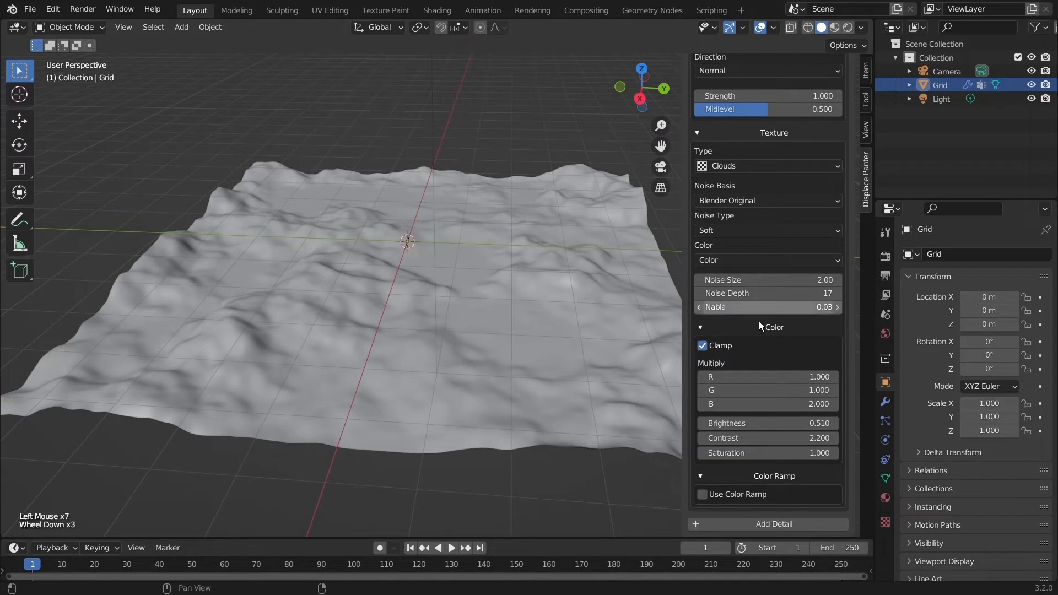
pyautogui.moveTo(782, 439); pyautogui.dragTo(808, 423)
pyautogui.click(703, 495)
pyautogui.scroll(-3, 713, 495)
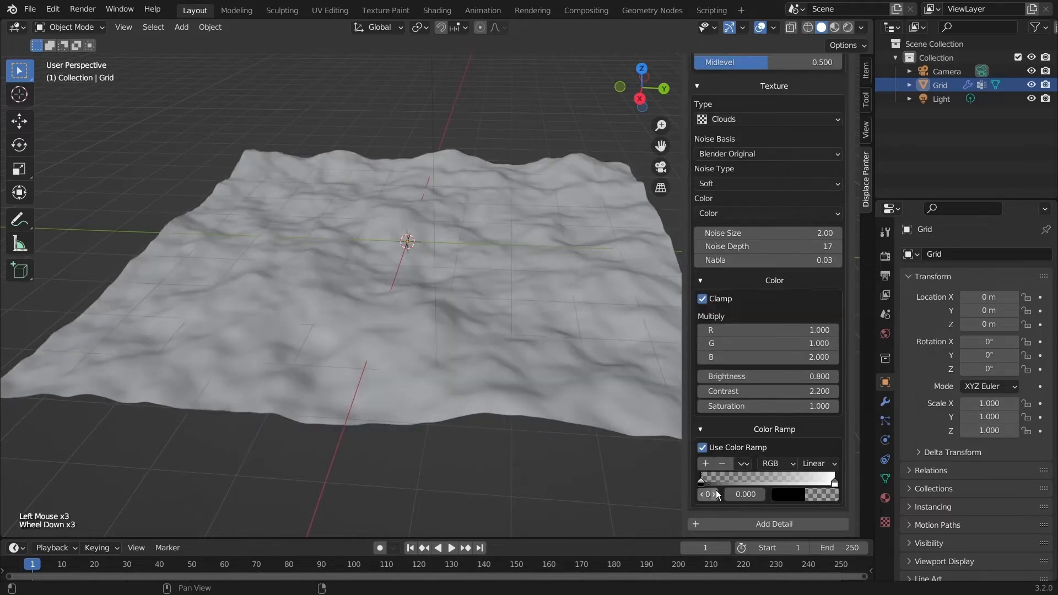
# Step: Add a color ramp stop at about 0.430 and set the base displacement strength to 4.000
pyautogui.moveTo(703, 476)
pyautogui.mouseDown()
pyautogui.moveTo(758, 480)
pyautogui.moveTo(699, 494)
pyautogui.moveTo(695, 478)
pyautogui.mouseUp()
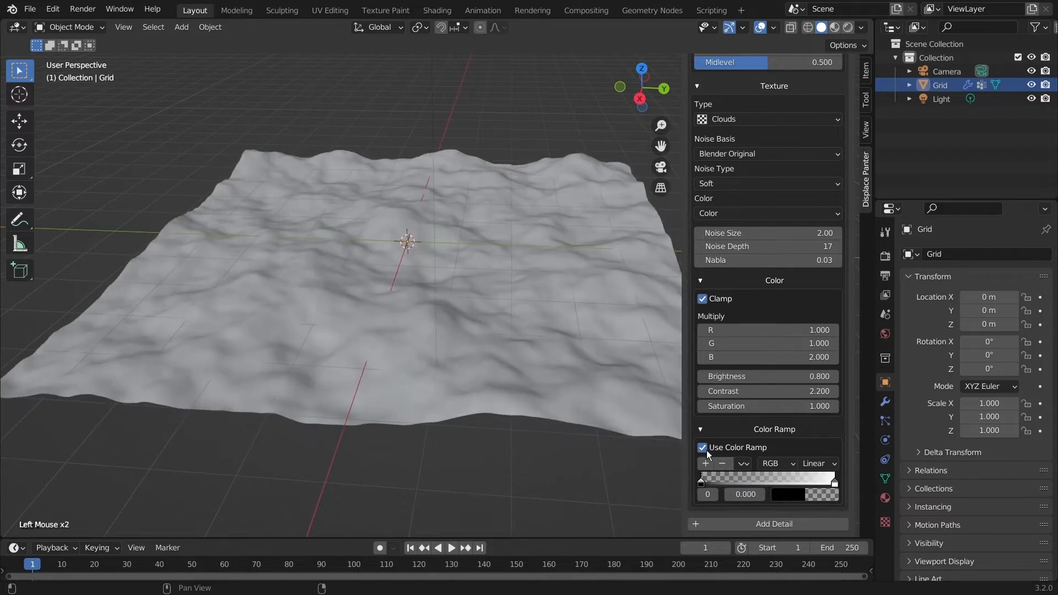
pyautogui.click(706, 463)
pyautogui.moveTo(769, 483); pyautogui.dragTo(733, 467)
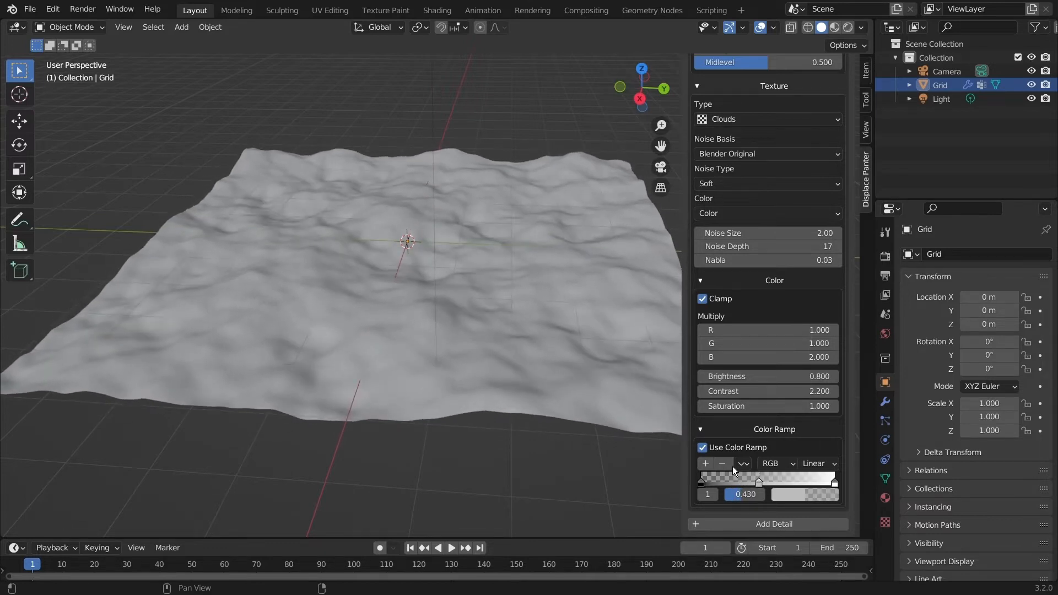
pyautogui.scroll(2, 744, 121)
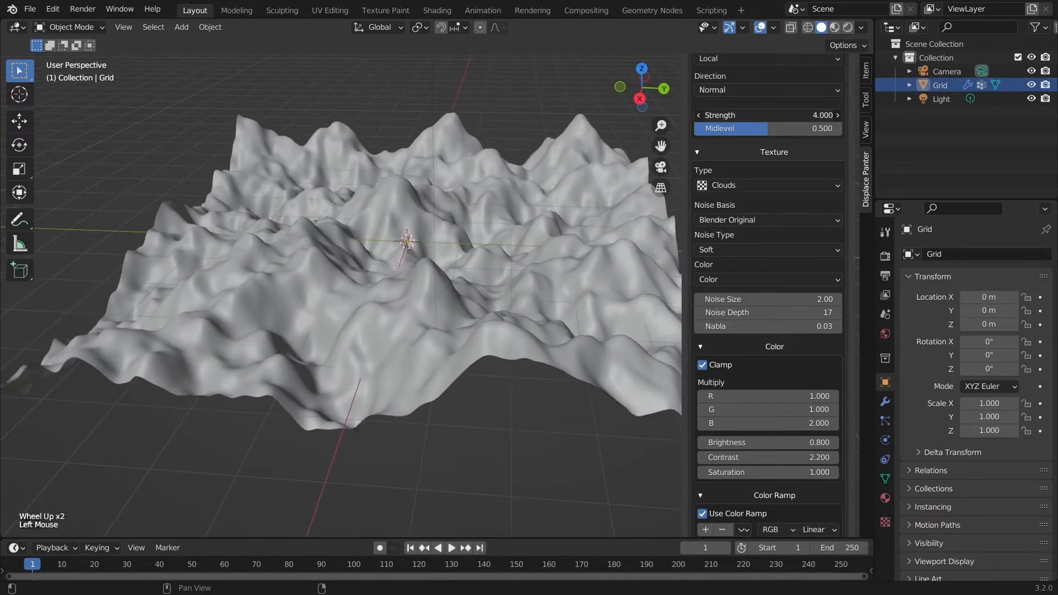
# Step: Reposition the color ramp's stops and add another stop at 0.711 to reshape the terrain
pyautogui.scroll(-2, 758, 513)
pyautogui.moveTo(772, 485); pyautogui.dragTo(715, 478)
pyautogui.click(707, 465)
pyautogui.moveTo(796, 481); pyautogui.dragTo(803, 458)
pyautogui.scroll(2, 789, 397)
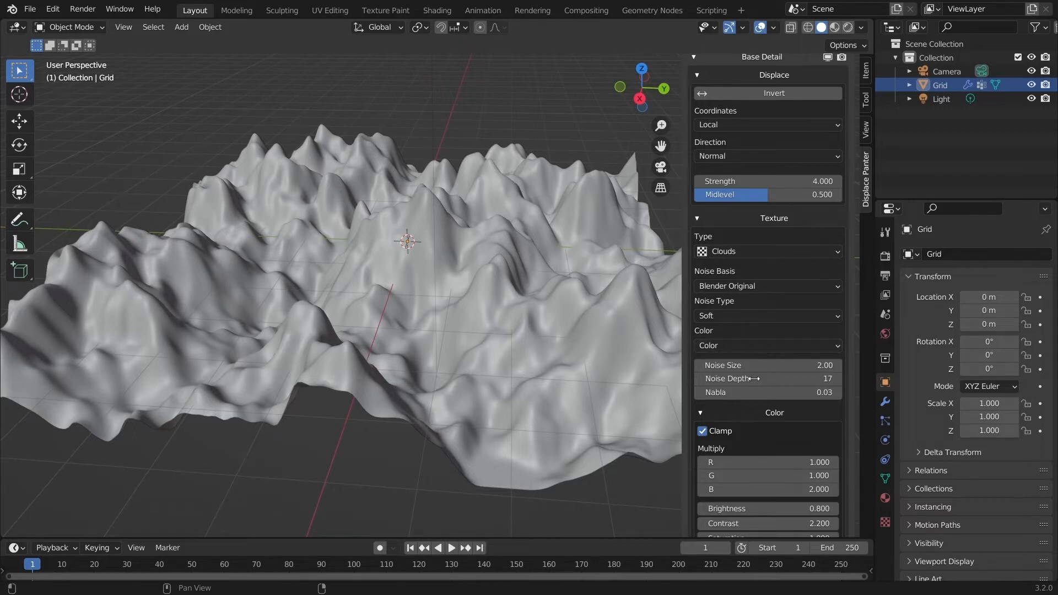
# Step: Set the Clouds texture's noise size to 5.00 and inspect the terrain up close
pyautogui.moveTo(764, 366); pyautogui.dragTo(742, 365)
pyautogui.moveTo(769, 365); pyautogui.dragTo(799, 366)
pyautogui.doubleClick(776, 364)
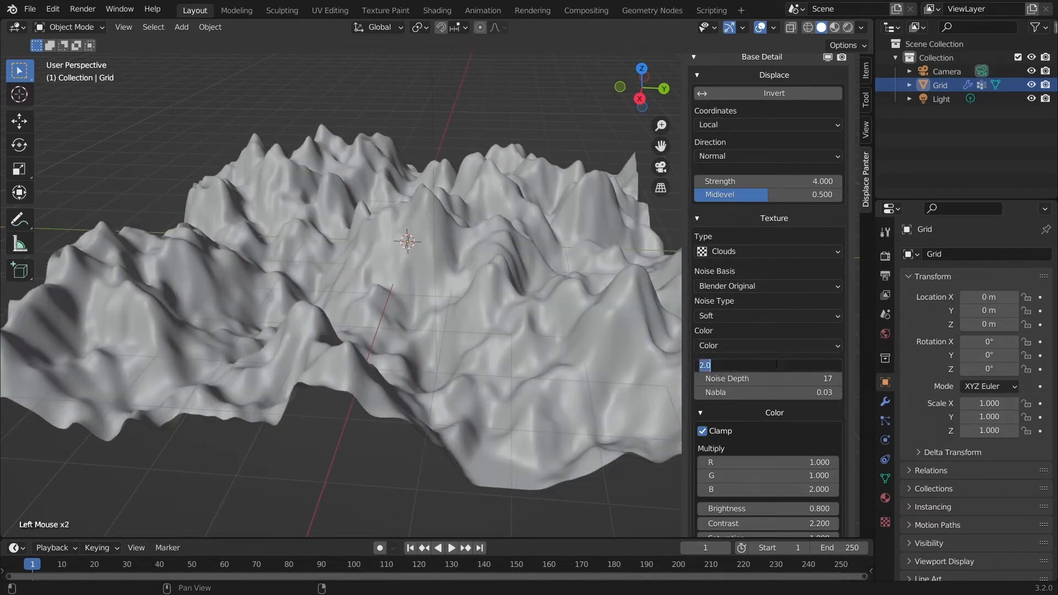
pyautogui.click(696, 371)
pyautogui.press('KP_3')
pyautogui.click(711, 364)
pyautogui.press('Return')
pyautogui.moveTo(708, 359); pyautogui.dragTo(794, 365)
pyautogui.moveTo(573, 326); pyautogui.dragTo(518, 331, button='middle')
pyautogui.moveTo(464, 359); pyautogui.dragTo(529, 361, button='middle')
pyautogui.keyDown('shift'); pyautogui.moveTo(515, 358); pyautogui.dragTo(463, 391, button='middle'); pyautogui.keyUp('shift')
pyautogui.keyDown('ctrl'); pyautogui.moveTo(485, 361); pyautogui.dragTo(532, 260, button='middle'); pyautogui.keyUp('ctrl')
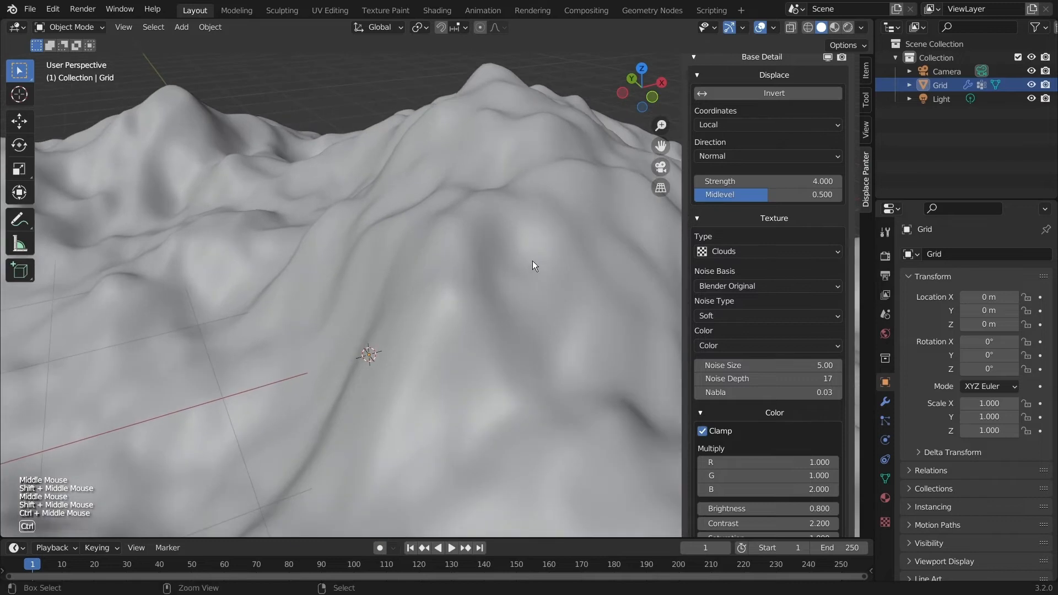
# Step: Set the Clouds texture's noise size to 100 and view the whole grid
pyautogui.doubleClick(783, 363)
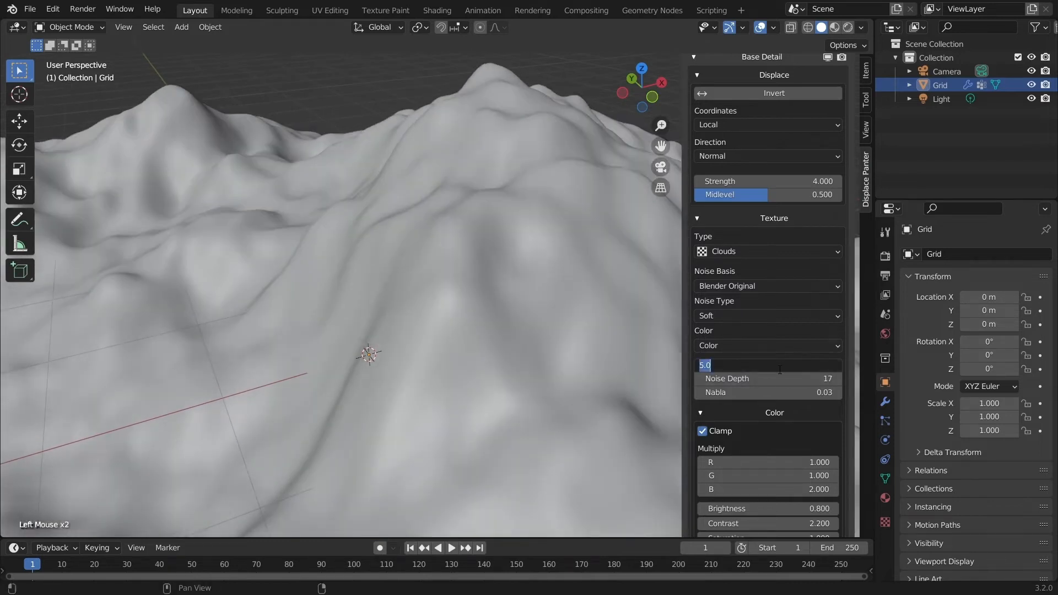
pyautogui.write('100')
pyautogui.press('Return')
pyautogui.scroll(-3, 350, 385)
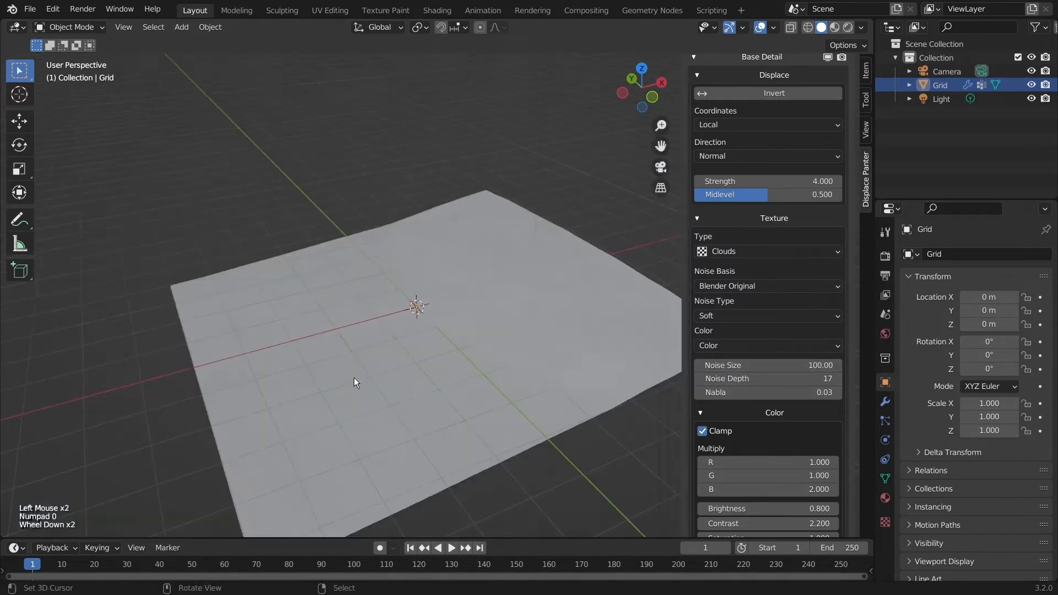
# Step: Reduce the Clouds texture's noise size to 7.77
pyautogui.moveTo(778, 369)
pyautogui.mouseDown()
pyautogui.moveTo(731, 369)
pyautogui.moveTo(777, 370)
pyautogui.mouseUp()
pyautogui.scroll(2, 436, 326)
pyautogui.moveTo(436, 326); pyautogui.dragTo(409, 487, button='middle')
pyautogui.scroll(-3, 461, 441)
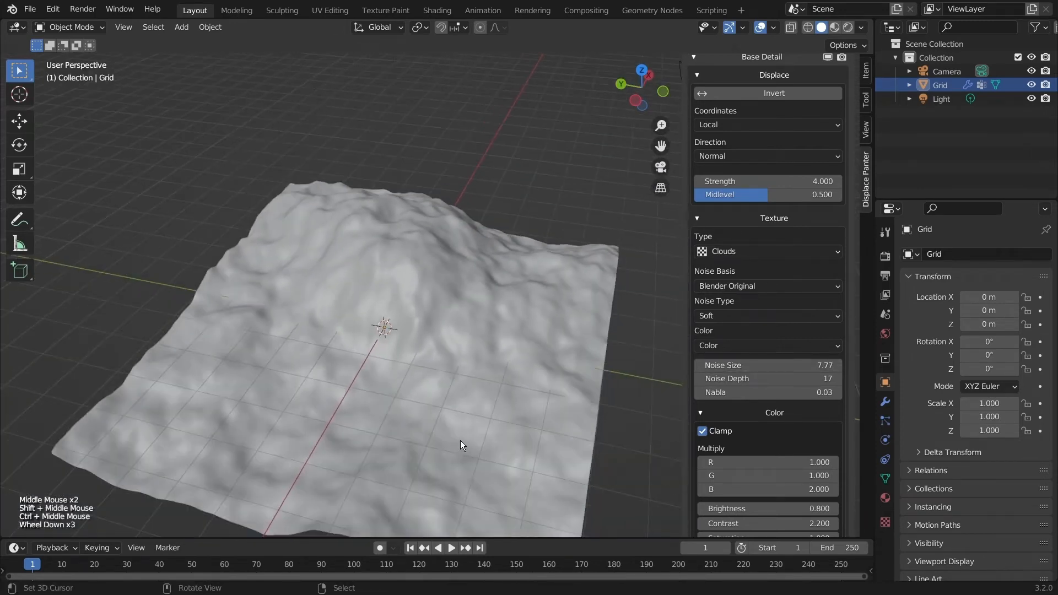
pyautogui.moveTo(461, 441); pyautogui.dragTo(488, 383, button='middle')
# Step: Try different strength and midlevel values on the base displacement, then cancel the changes
pyautogui.moveTo(778, 196)
pyautogui.mouseDown()
pyautogui.moveTo(792, 196)
pyautogui.moveTo(799, 183)
pyautogui.moveTo(791, 183)
pyautogui.mouseUp()
pyautogui.rightClick(792, 195)
pyautogui.rightClick(791, 183)
# Step: Collapse the base detail settings, expand the subdivision settings, and set the base viewport level to 1
pyautogui.moveTo(546, 295); pyautogui.dragTo(484, 323, button='middle')
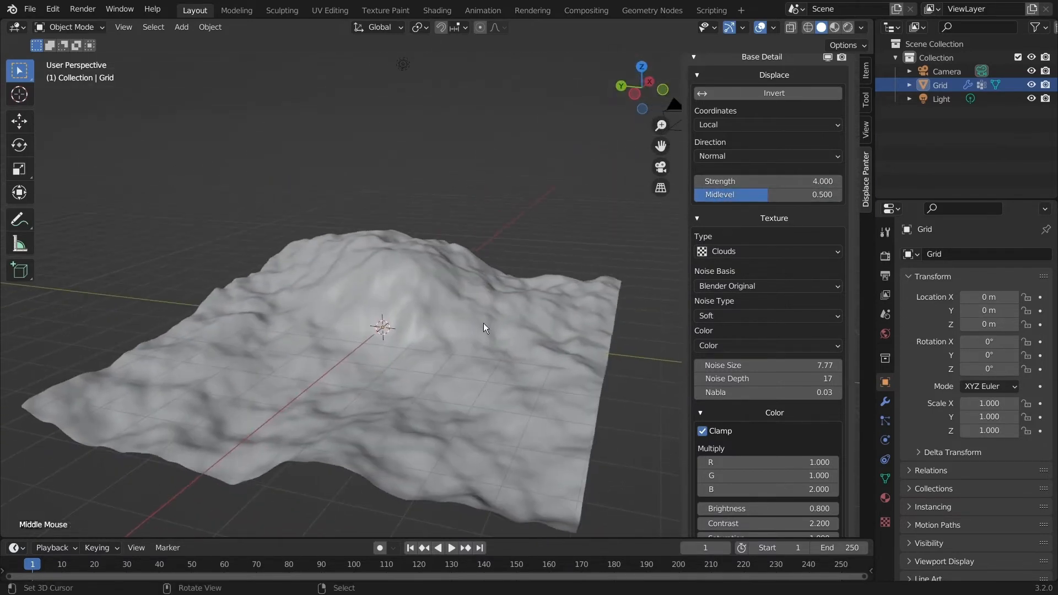
pyautogui.scroll(-3, 783, 408)
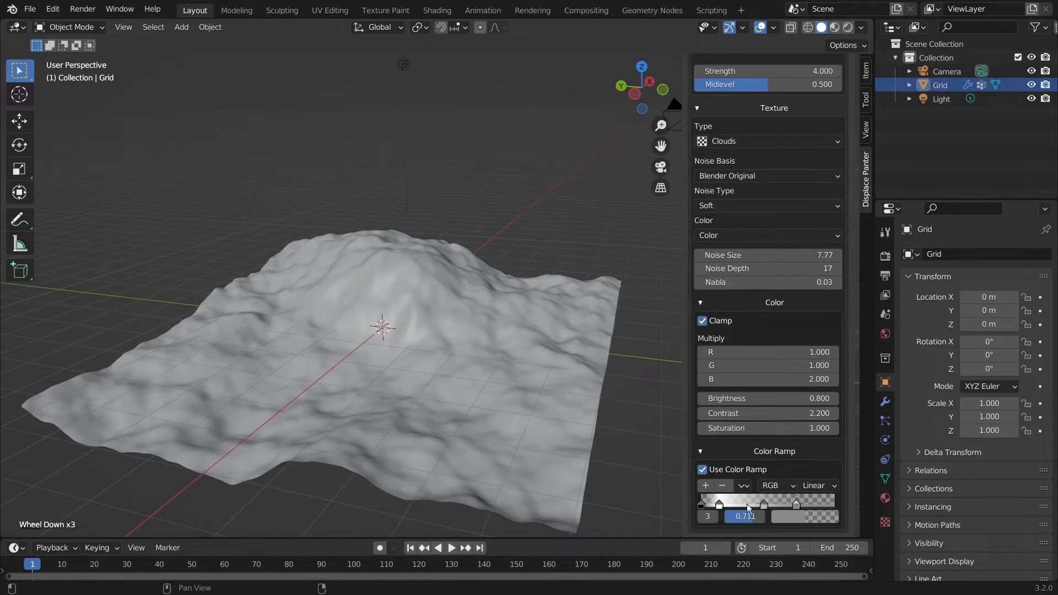
pyautogui.scroll(5, 762, 373)
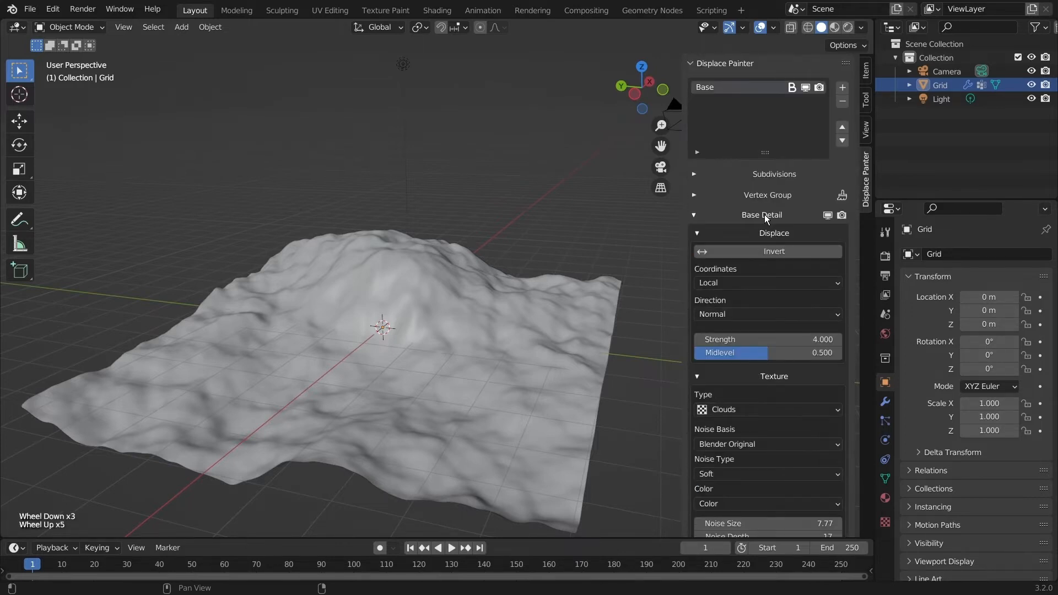
pyautogui.click(762, 215)
pyautogui.click(781, 170)
pyautogui.scroll(2, 376, 292)
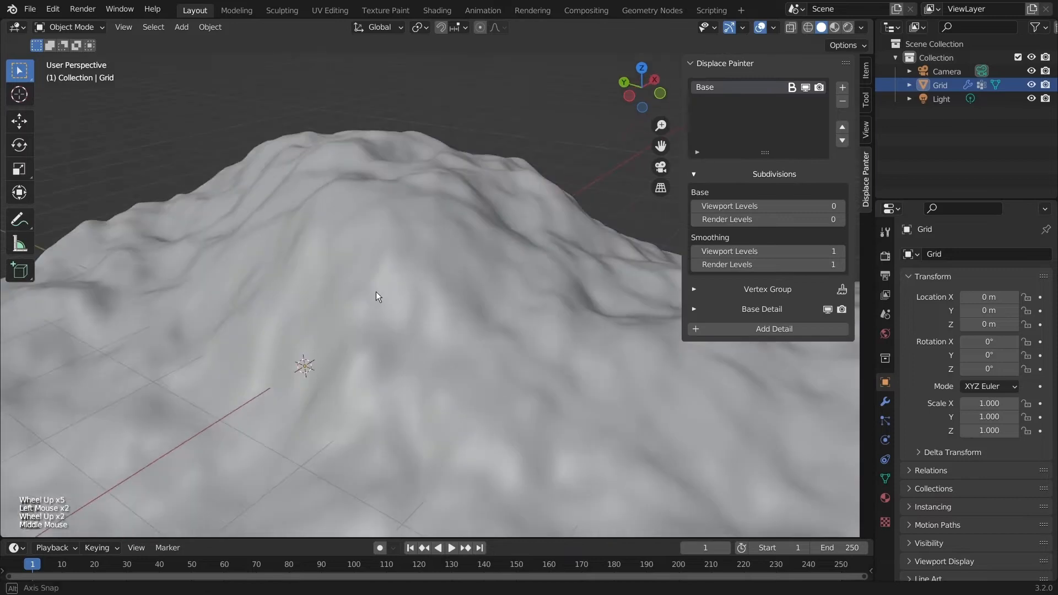
pyautogui.moveTo(376, 292); pyautogui.dragTo(387, 293, button='middle')
pyautogui.click(841, 207)
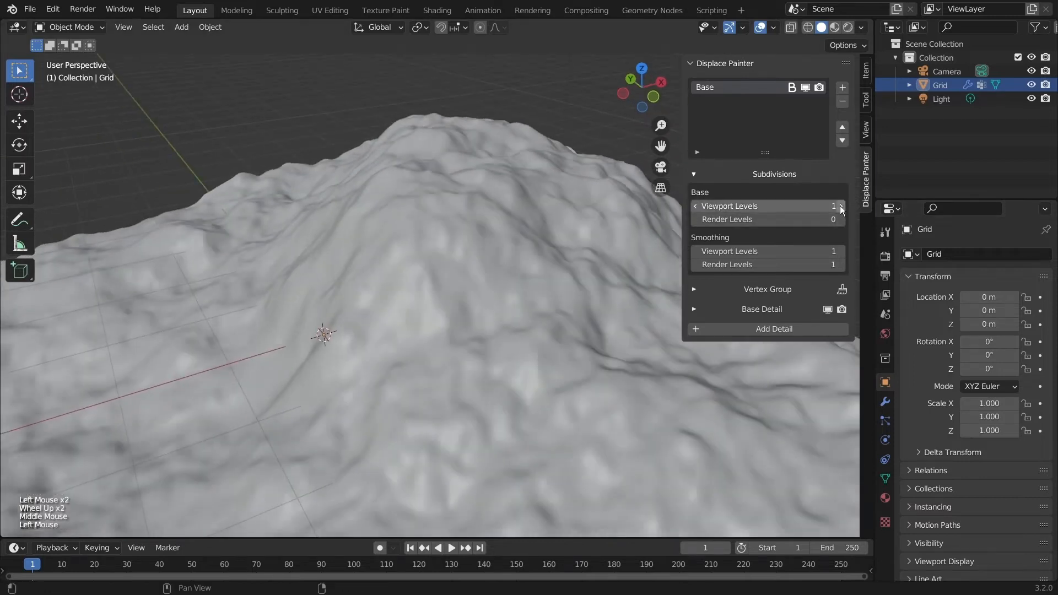
pyautogui.scroll(-2, 372, 336)
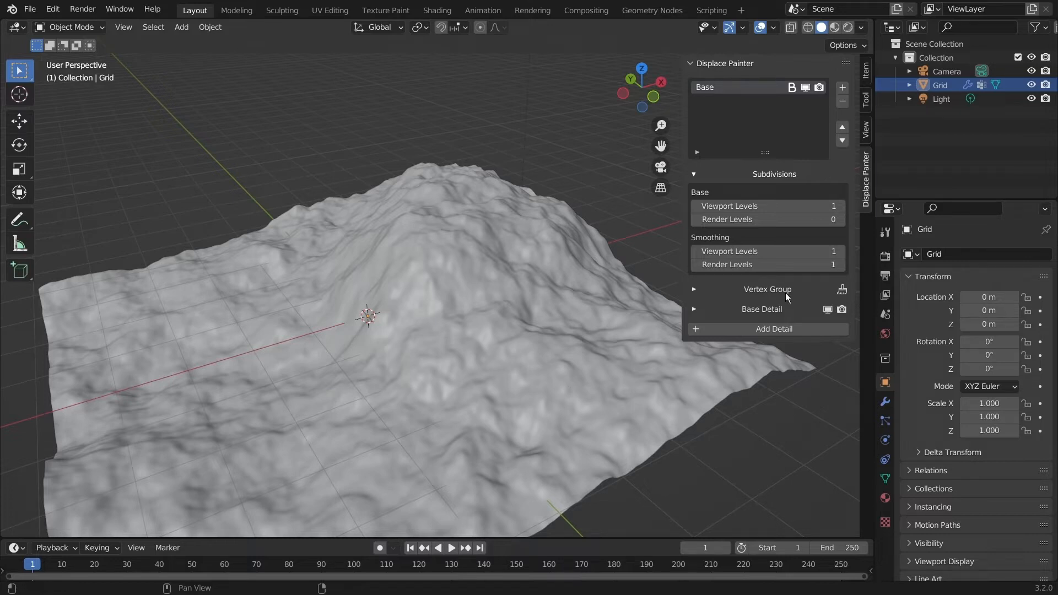
# Step: Compare the terrain with the base viewport subdivision level raised further, lowered to 0, and set back to 1
pyautogui.click(841, 207)
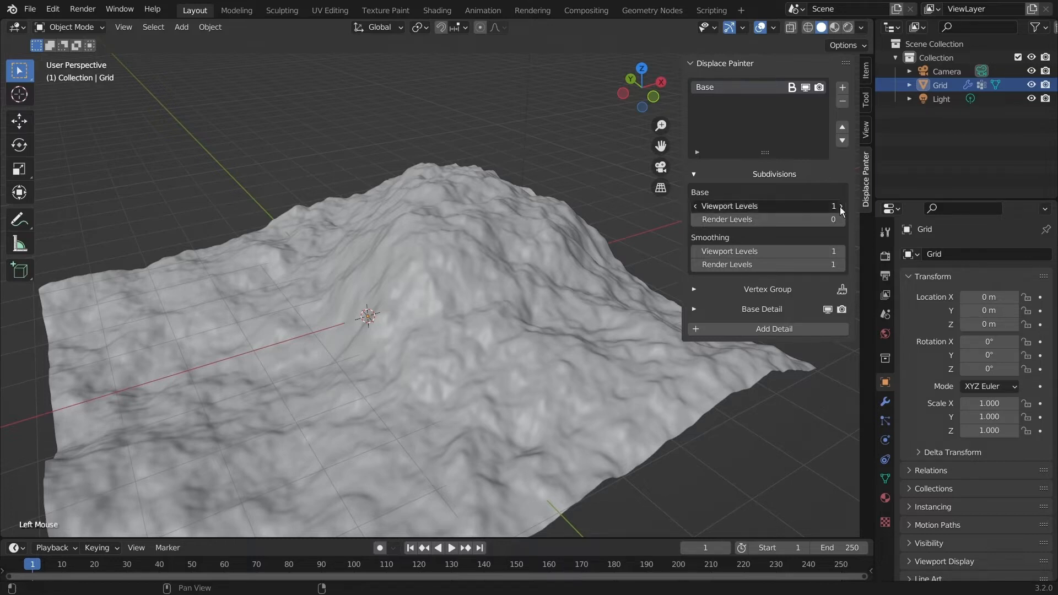
pyautogui.click(696, 208)
pyautogui.click(696, 208)
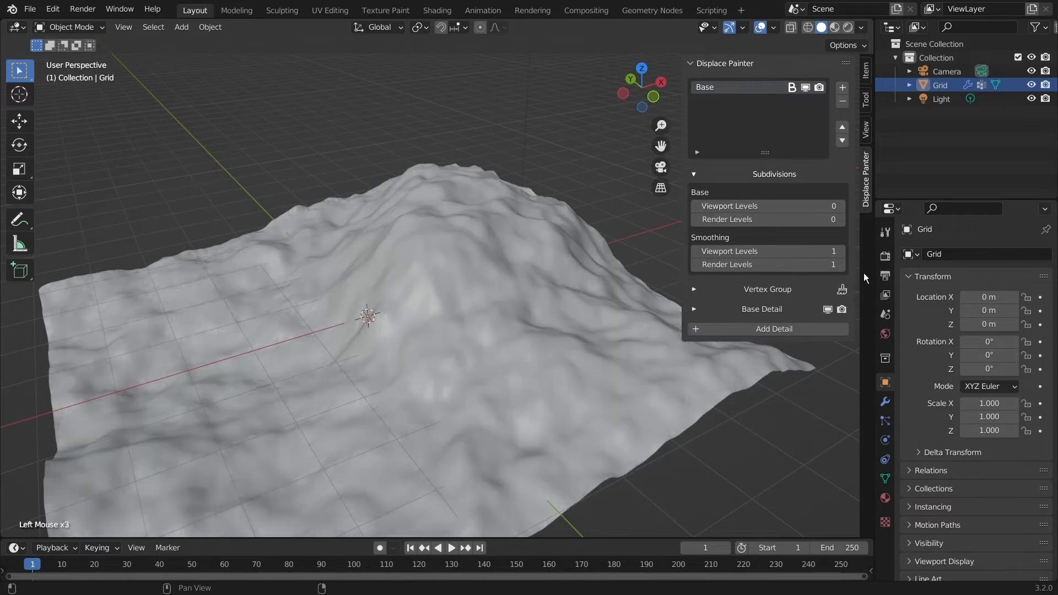
pyautogui.click(839, 207)
# Step: Try a smoothing viewport level of 2, return it to 1, and reset the base viewport level to 0
pyautogui.click(842, 252)
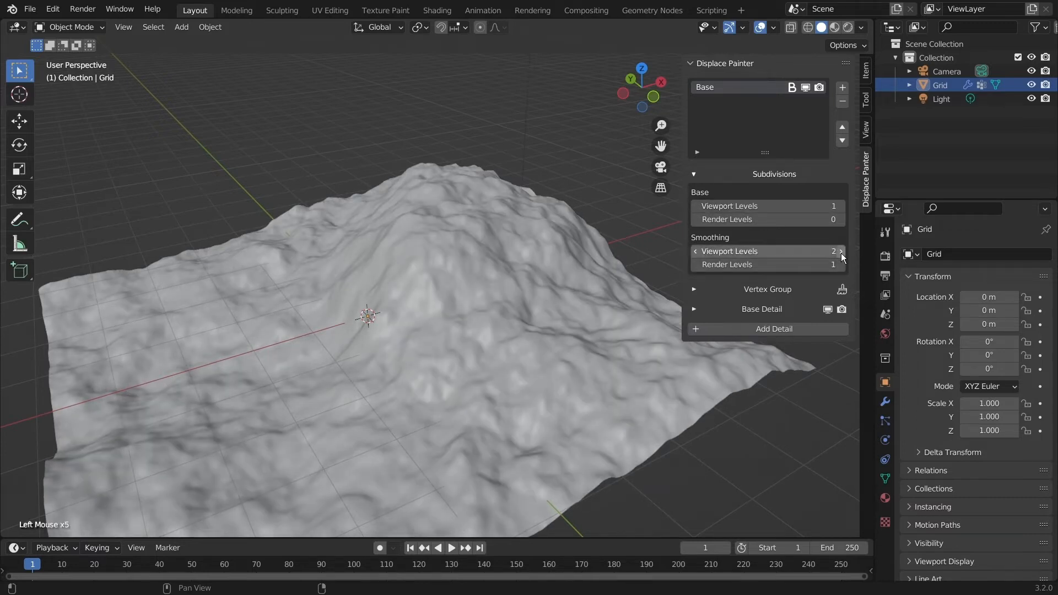
pyautogui.click(698, 252)
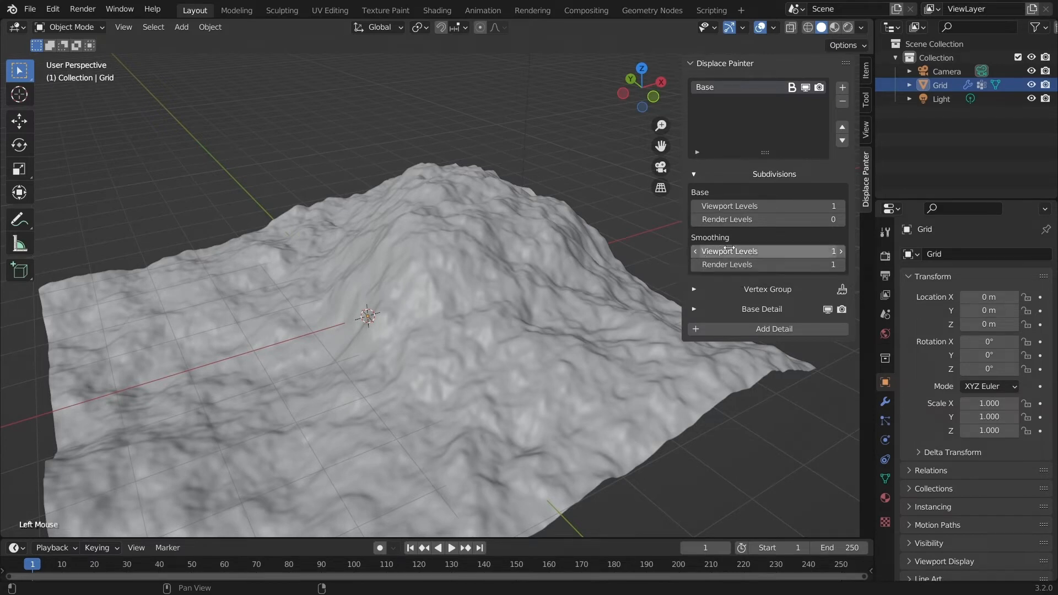
pyautogui.click(697, 206)
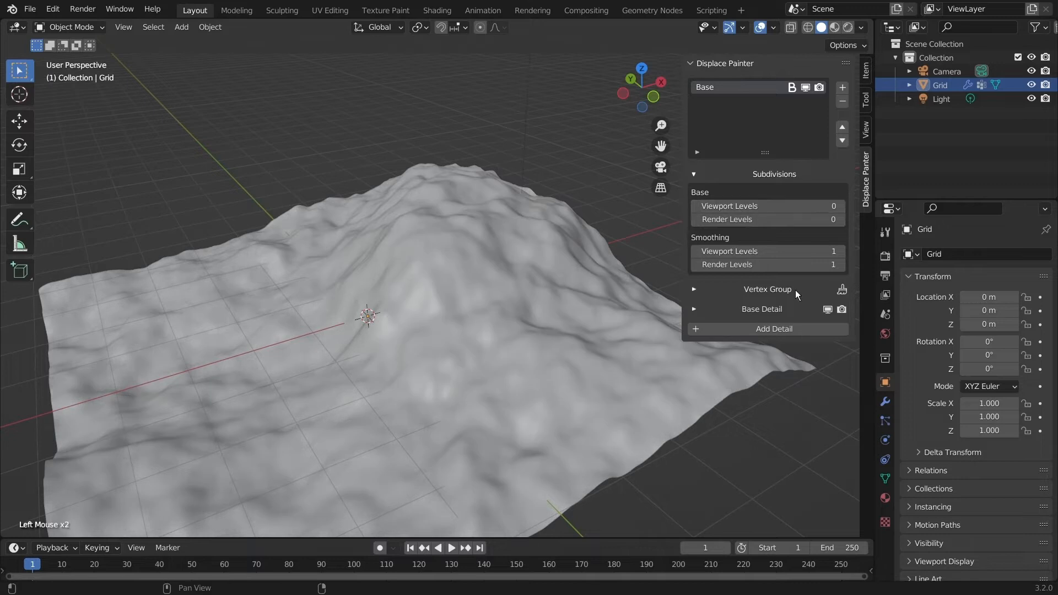
# Step: Compare the terrain with the smoothing viewport level at 0 and back at 1
pyautogui.click(691, 253)
pyautogui.click(689, 249)
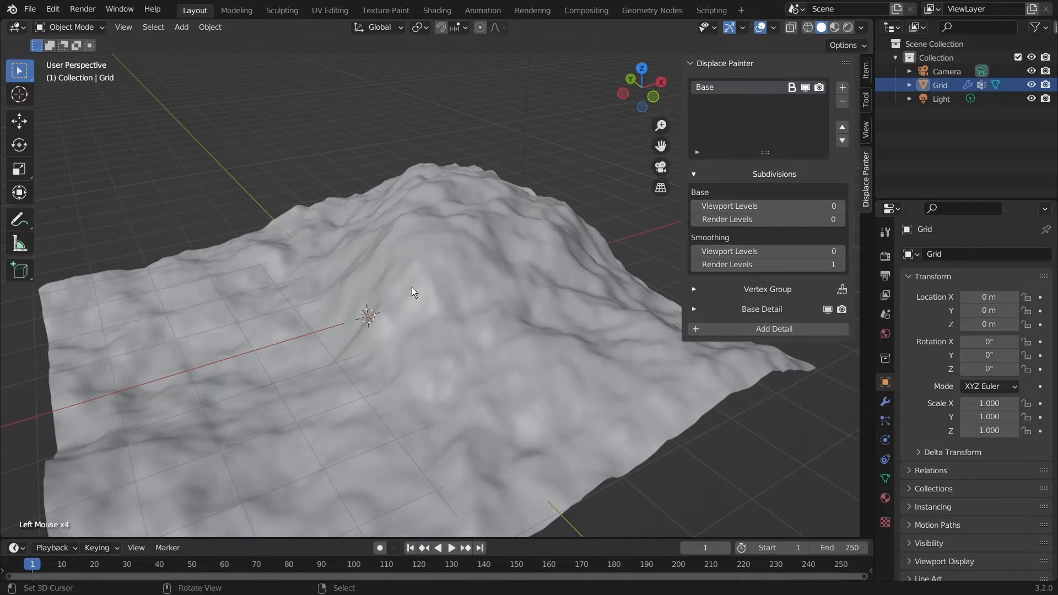
pyautogui.scroll(2, 497, 284)
pyautogui.click(843, 251)
pyautogui.click(843, 252)
pyautogui.scroll(-2, 697, 282)
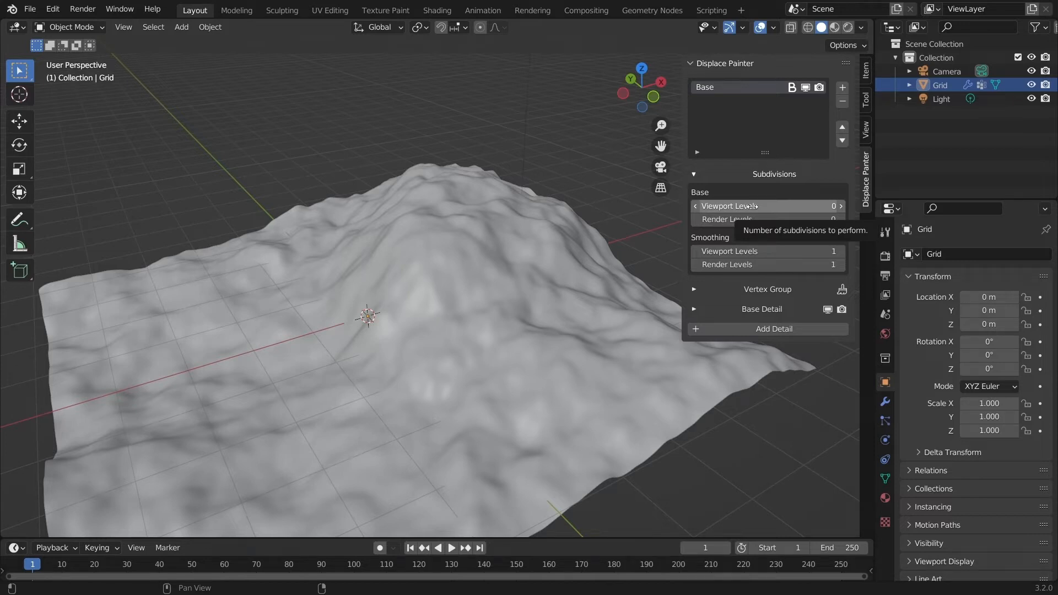
# Step: Add a new displacement layer and expand its base detail settings
pyautogui.click(843, 88)
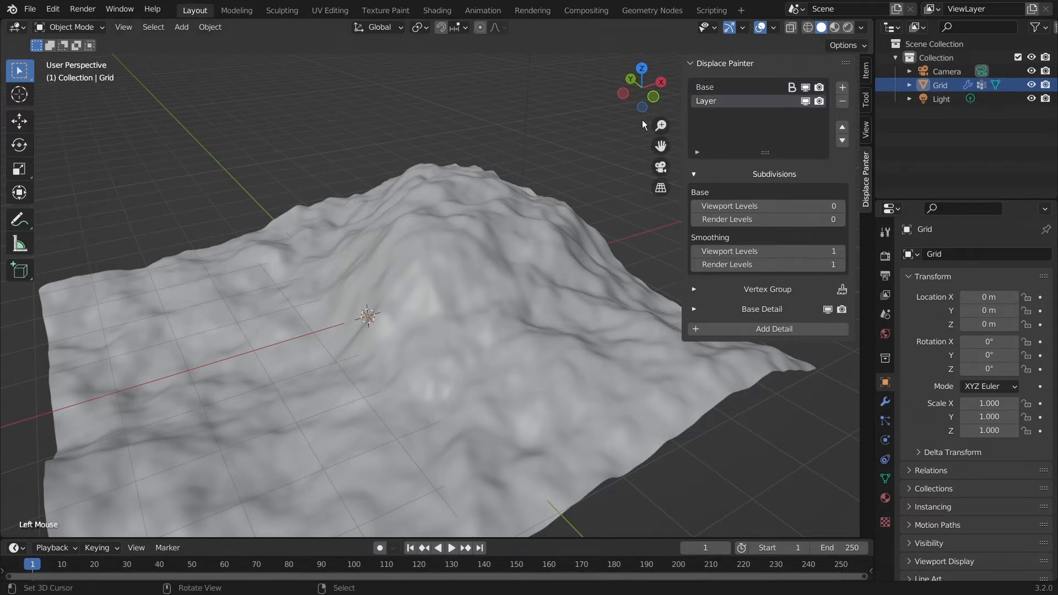
pyautogui.click(766, 173)
pyautogui.click(768, 196)
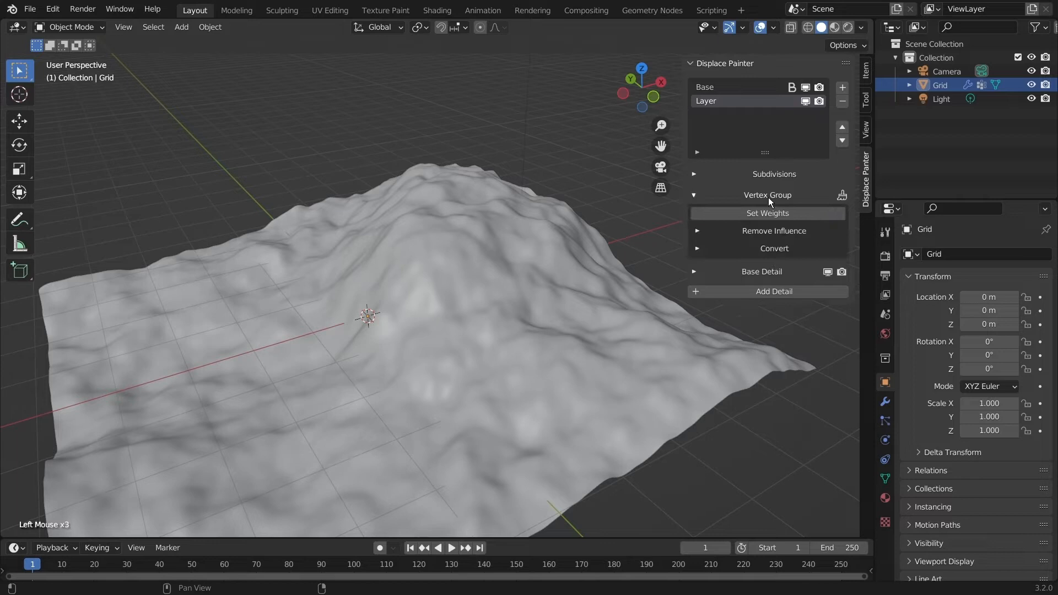
pyautogui.click(762, 271)
pyautogui.click(769, 194)
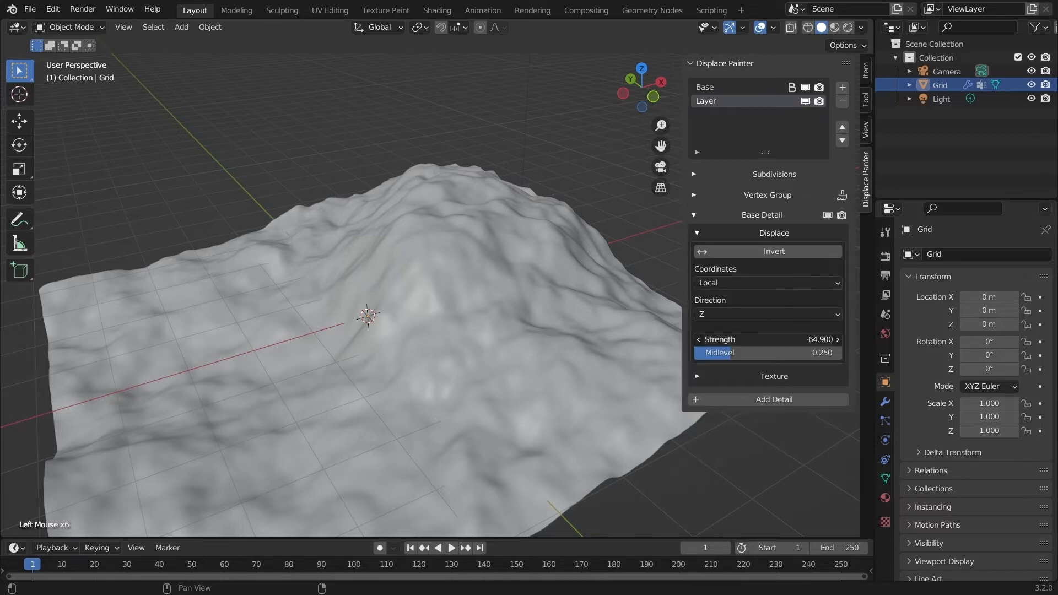
# Step: Cancel the trial displacement value changes and start weight painting the new layer
pyautogui.rightClick(753, 338)
pyautogui.moveTo(729, 356); pyautogui.dragTo(819, 356)
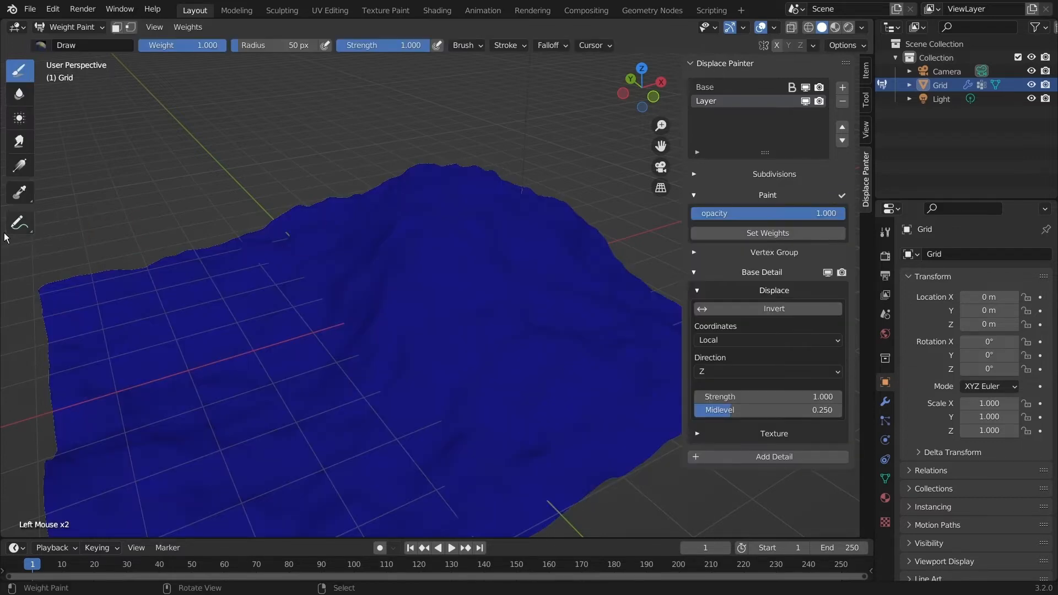
pyautogui.scroll(-3, 355, 378)
pyautogui.moveTo(355, 378)
pyautogui.mouseDown(button='middle')
pyautogui.moveTo(326, 356)
pyautogui.moveTo(297, 253)
pyautogui.moveTo(274, 262)
pyautogui.mouseUp(button='middle')
pyautogui.scroll(1, 320, 330)
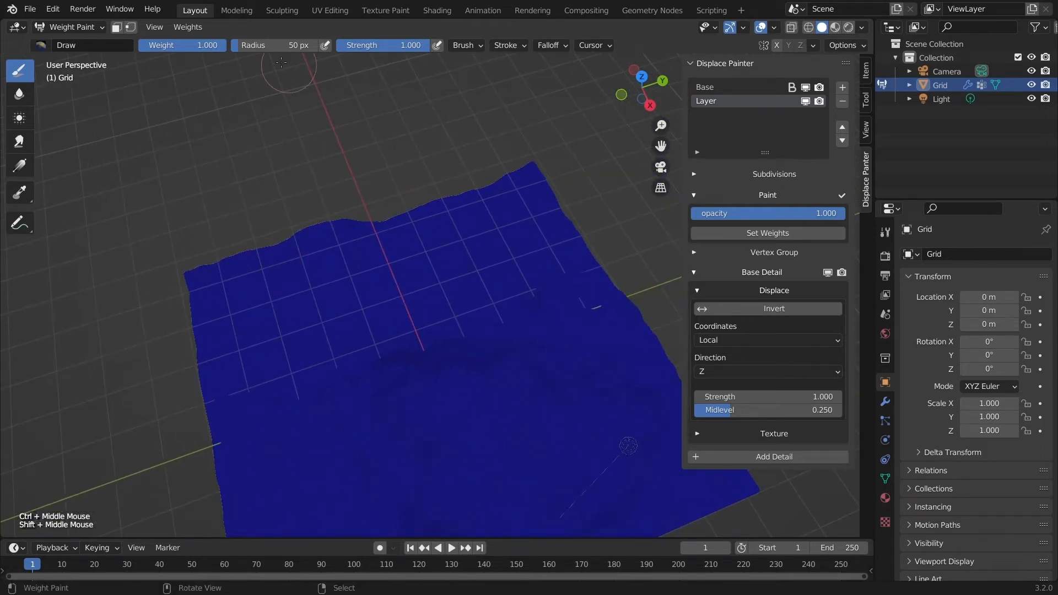
# Step: Set the weight paint brush radius to 102 px
pyautogui.moveTo(257, 44); pyautogui.dragTo(298, 44)
pyautogui.press('f')
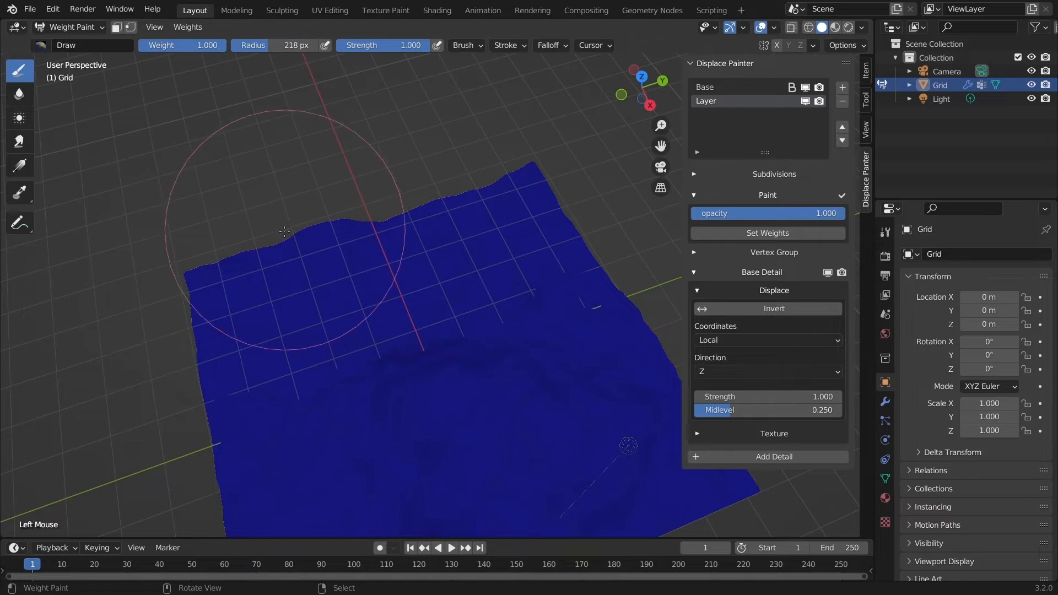
pyautogui.click(240, 231)
pyautogui.press('f')
pyautogui.click(250, 269)
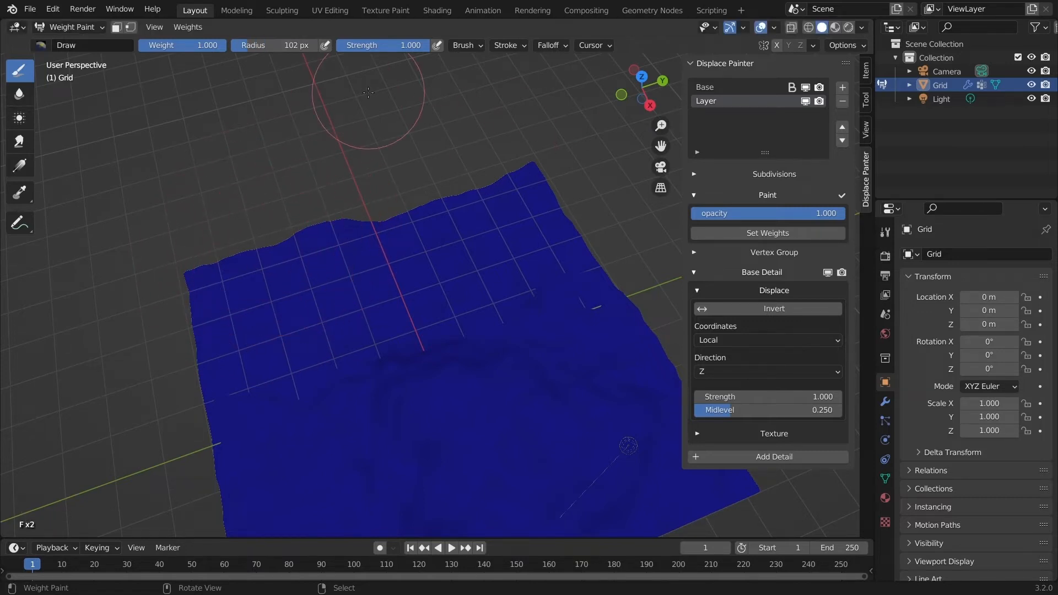
# Step: Toggle pen pressure for the brush's strength and radius, then restore both settings
pyautogui.click(435, 49)
pyautogui.click(329, 44)
pyautogui.click(323, 47)
pyautogui.click(437, 45)
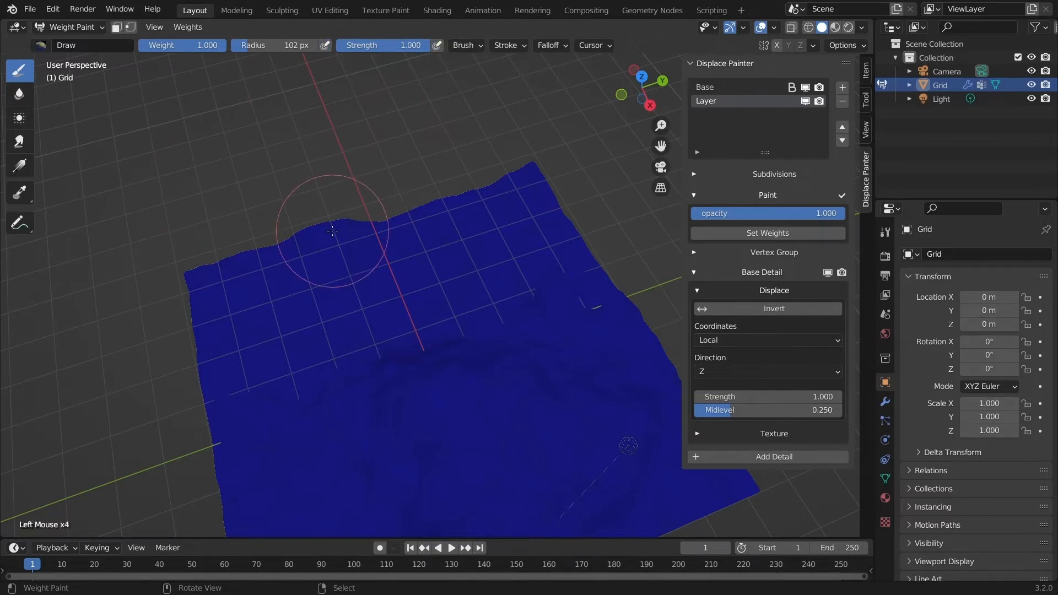
# Step: Paint full weight in a wide strip along one side of the grid
pyautogui.scroll(-2, 325, 237)
pyautogui.moveTo(295, 296); pyautogui.dragTo(382, 285, button='middle')
pyautogui.moveTo(380, 237)
pyautogui.mouseDown()
pyautogui.moveTo(279, 447)
pyautogui.moveTo(337, 308)
pyautogui.moveTo(390, 220)
pyautogui.moveTo(383, 315)
pyautogui.moveTo(353, 397)
pyautogui.moveTo(276, 463)
pyautogui.moveTo(353, 314)
pyautogui.mouseUp()
pyautogui.moveTo(402, 257); pyautogui.dragTo(403, 251)
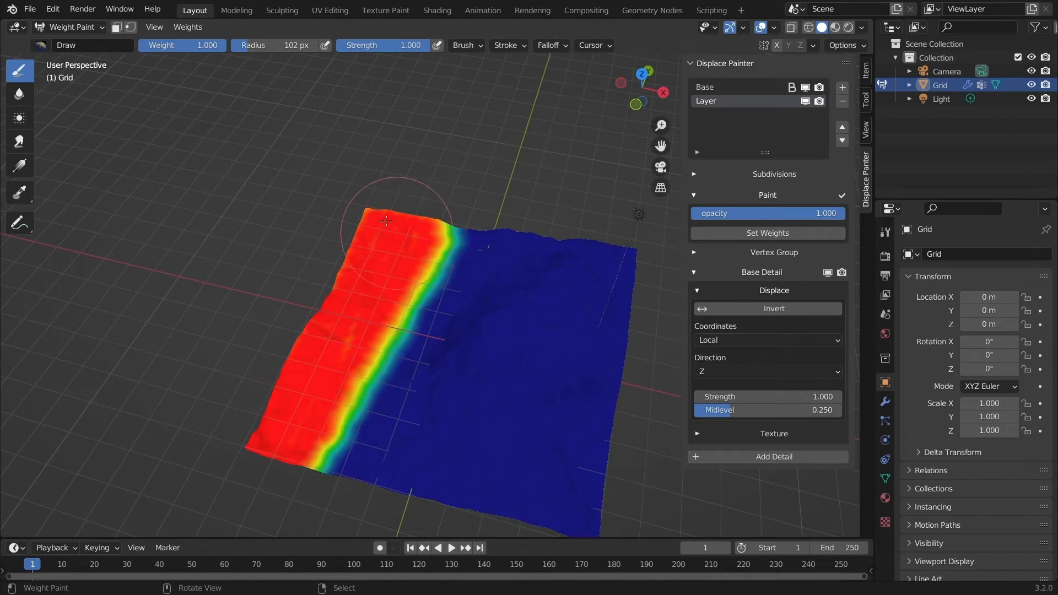
# Step: Finish weight painting and set the new layer's displacement strength to 3.300 and midlevel to 0.213
pyautogui.click(783, 228)
pyautogui.moveTo(419, 331)
pyautogui.mouseDown(button='middle')
pyautogui.moveTo(349, 325)
pyautogui.moveTo(358, 415)
pyautogui.moveTo(326, 416)
pyautogui.moveTo(411, 356)
pyautogui.mouseUp(button='middle')
pyautogui.keyDown('ctrl'); pyautogui.moveTo(411, 355); pyautogui.dragTo(414, 430, button='middle'); pyautogui.keyUp('ctrl')
pyautogui.moveTo(754, 339); pyautogui.dragTo(797, 338)
pyautogui.moveTo(731, 353)
pyautogui.mouseDown()
pyautogui.moveTo(711, 353)
pyautogui.moveTo(726, 353)
pyautogui.mouseUp()
# Step: Expand the new layer's texture settings and set its noise size to 2.64
pyautogui.click(743, 376)
pyautogui.scroll(-2, 746, 385)
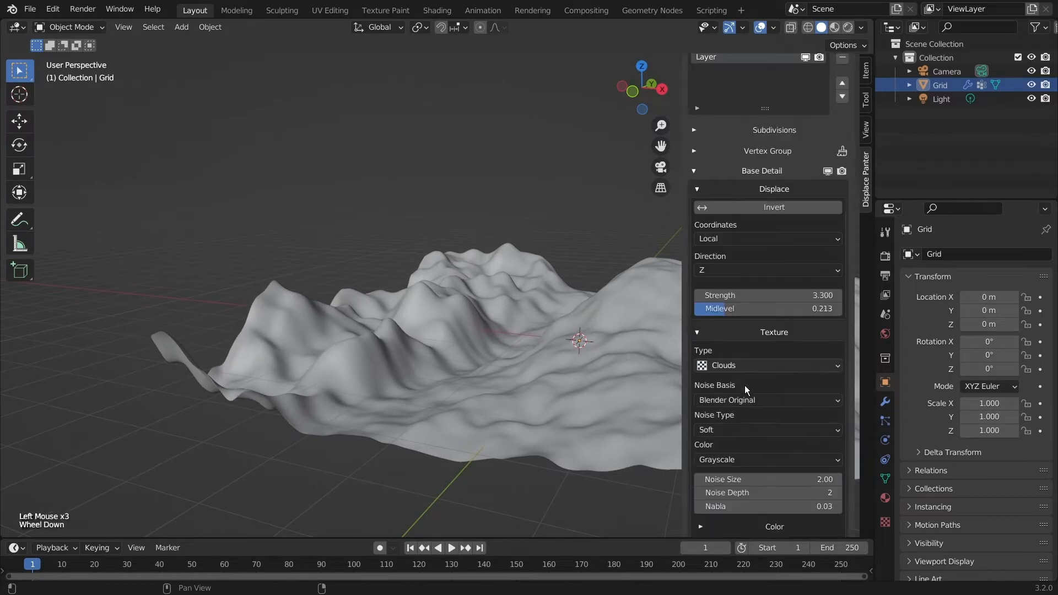
pyautogui.moveTo(745, 431); pyautogui.dragTo(616, 430)
pyautogui.click(731, 429)
pyautogui.write('5')
pyautogui.press('Return')
pyautogui.scroll(-2, 544, 362)
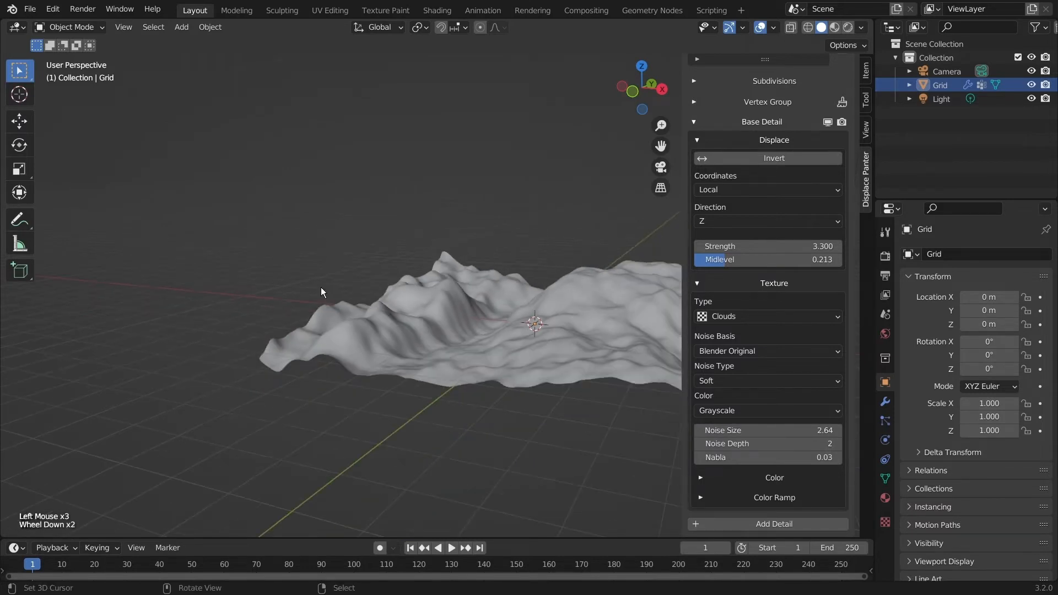
# Step: Raise the new layer's displacement midlevel to 0.298
pyautogui.moveTo(321, 287); pyautogui.dragTo(393, 320, button='middle')
pyautogui.moveTo(461, 363); pyautogui.dragTo(551, 331, button='middle')
pyautogui.moveTo(771, 260); pyautogui.dragTo(738, 261)
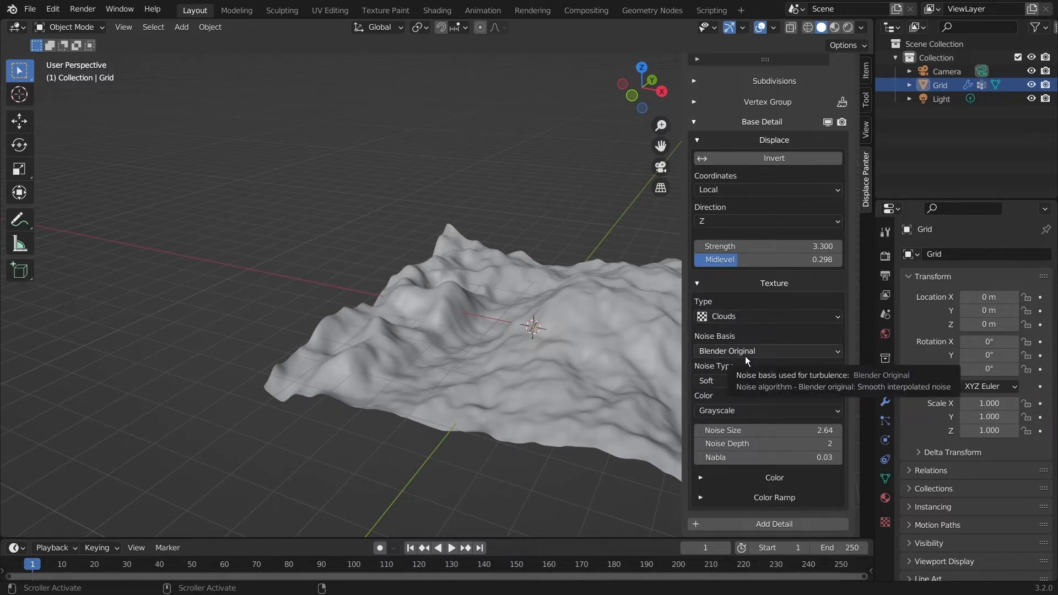
# Step: Switch the new layer's texture type to Voronoi and set its third feature weight to -2.000
pyautogui.click(756, 316)
pyautogui.click(760, 290)
pyautogui.click(751, 319)
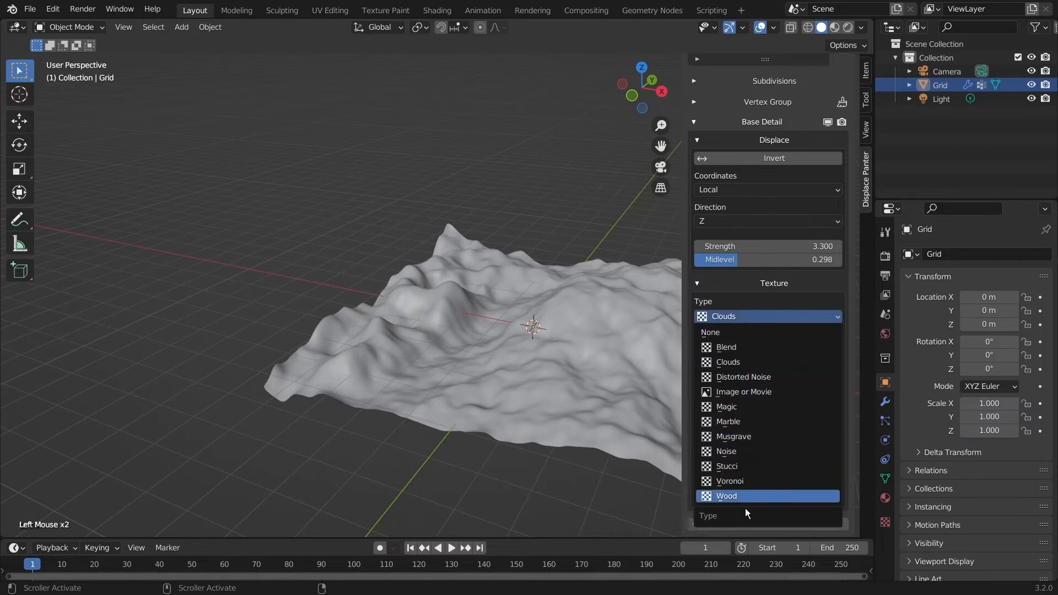
pyautogui.click(748, 484)
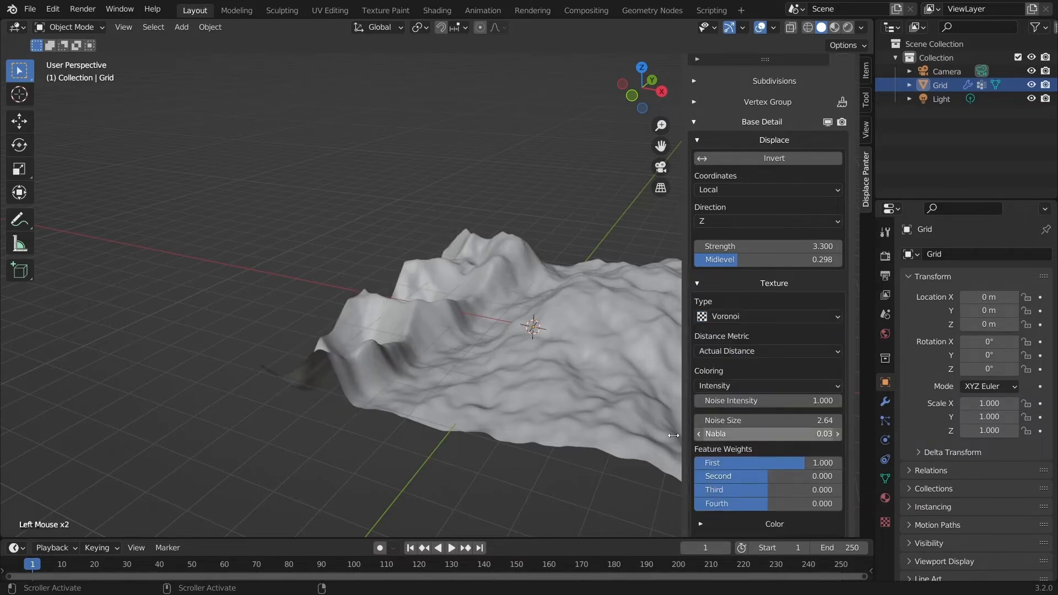
pyautogui.moveTo(288, 334); pyautogui.dragTo(265, 342, button='middle')
pyautogui.keyDown('ctrl'); pyautogui.moveTo(409, 366); pyautogui.dragTo(709, 448, button='middle'); pyautogui.keyUp('ctrl')
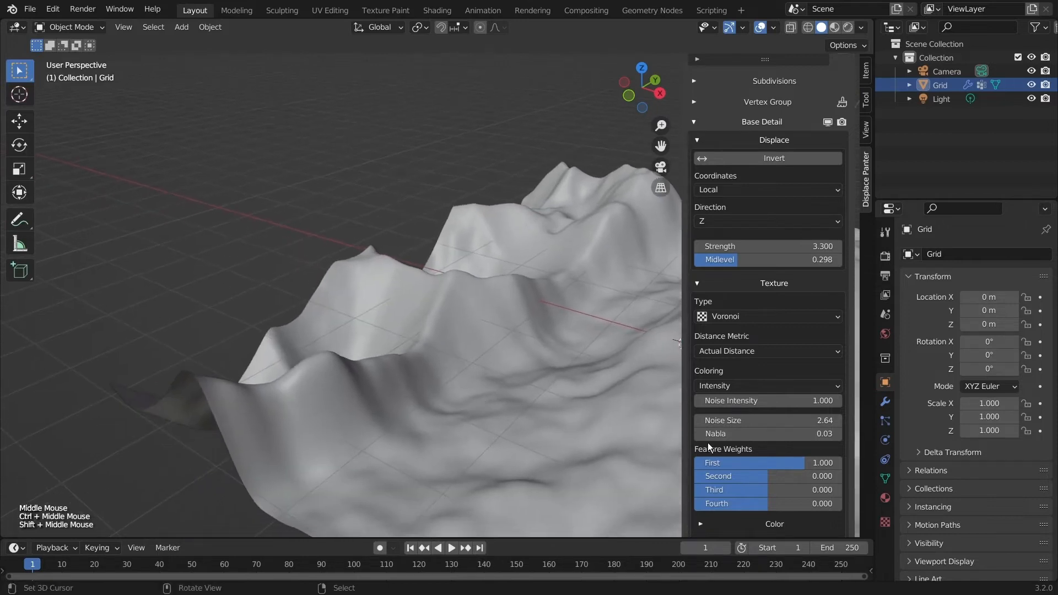
pyautogui.moveTo(783, 490); pyautogui.dragTo(717, 490)
pyautogui.moveTo(751, 246)
pyautogui.mouseDown()
pyautogui.moveTo(785, 247)
pyautogui.moveTo(751, 247)
pyautogui.mouseUp()
# Step: Expand the layer texture's color settings and set the brightness to 1.190
pyautogui.scroll(-3, 775, 525)
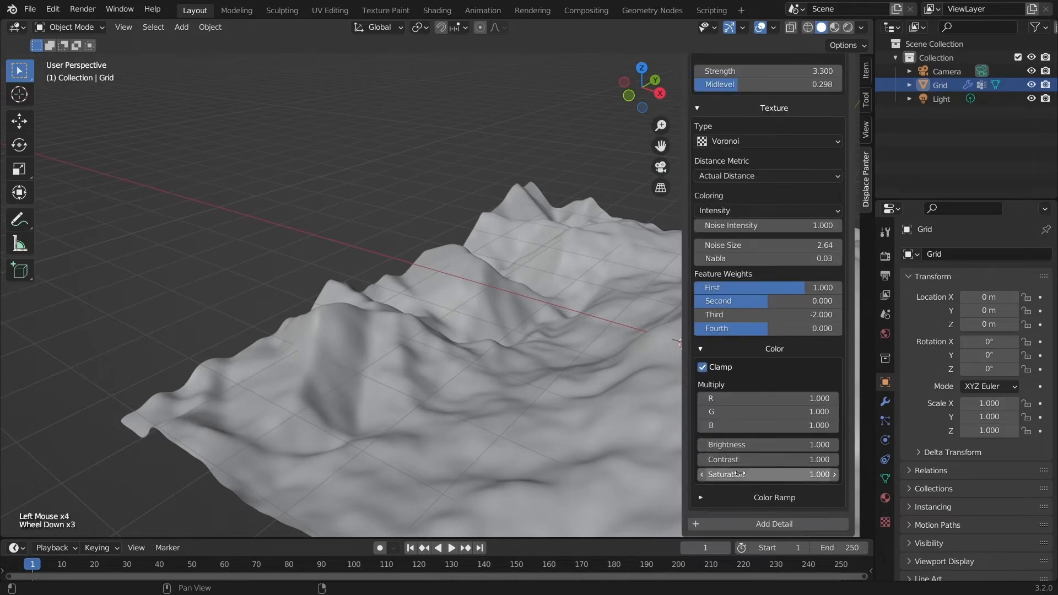
pyautogui.moveTo(766, 445); pyautogui.dragTo(741, 460)
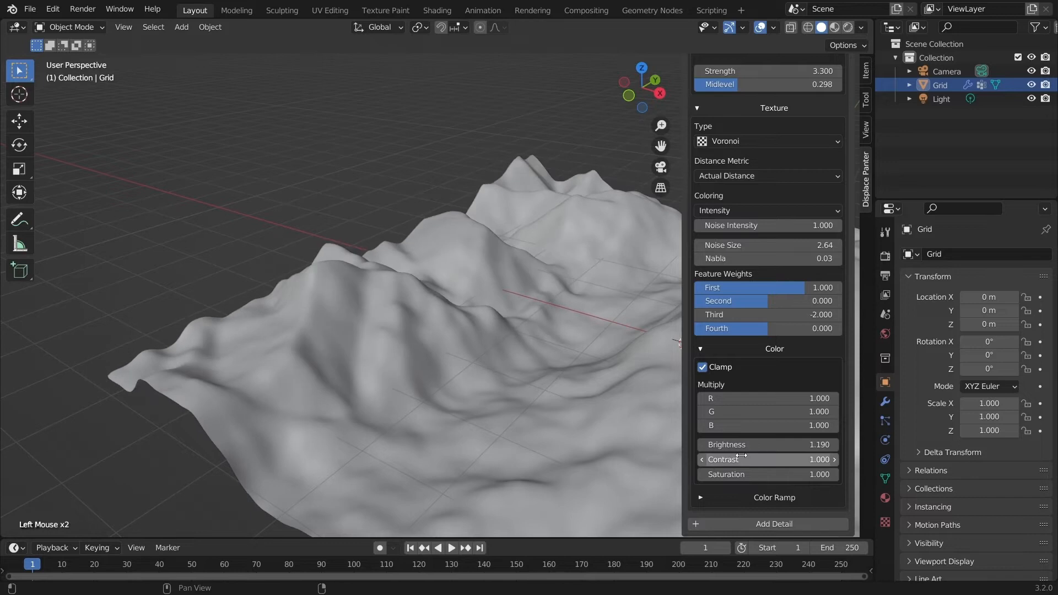
pyautogui.moveTo(430, 287); pyautogui.dragTo(477, 415, button='middle')
pyautogui.scroll(-3, 486, 406)
pyautogui.scroll(2, 505, 398)
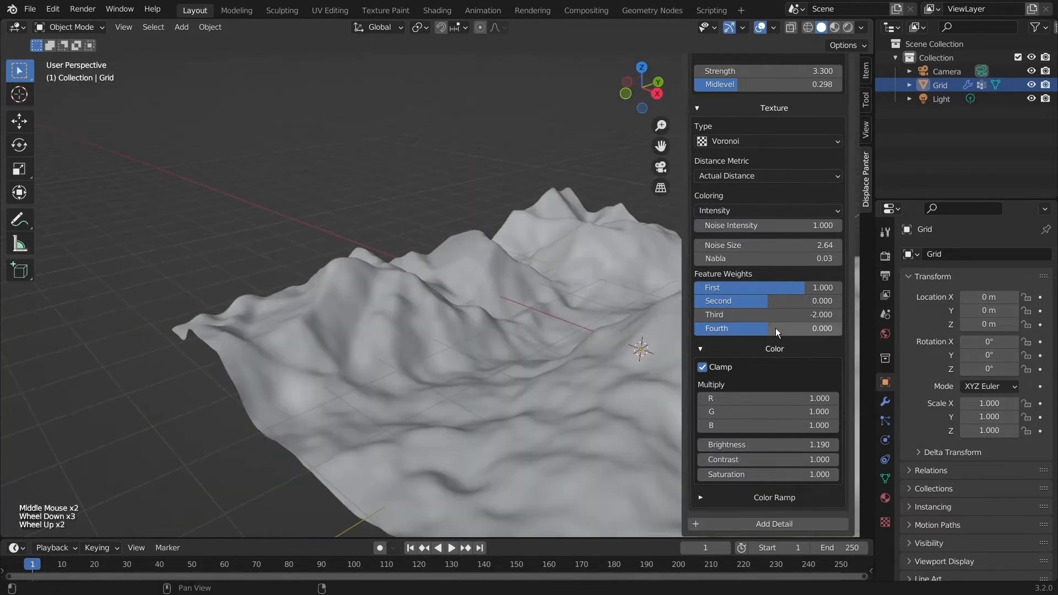
# Step: Set the layer's texture type back to Clouds and its noise basis to Voronoi F1
pyautogui.moveTo(749, 245)
pyautogui.mouseDown()
pyautogui.moveTo(761, 245)
pyautogui.moveTo(748, 246)
pyautogui.moveTo(755, 226)
pyautogui.moveTo(786, 226)
pyautogui.moveTo(753, 226)
pyautogui.moveTo(727, 246)
pyautogui.moveTo(740, 246)
pyautogui.mouseUp()
pyautogui.click(745, 142)
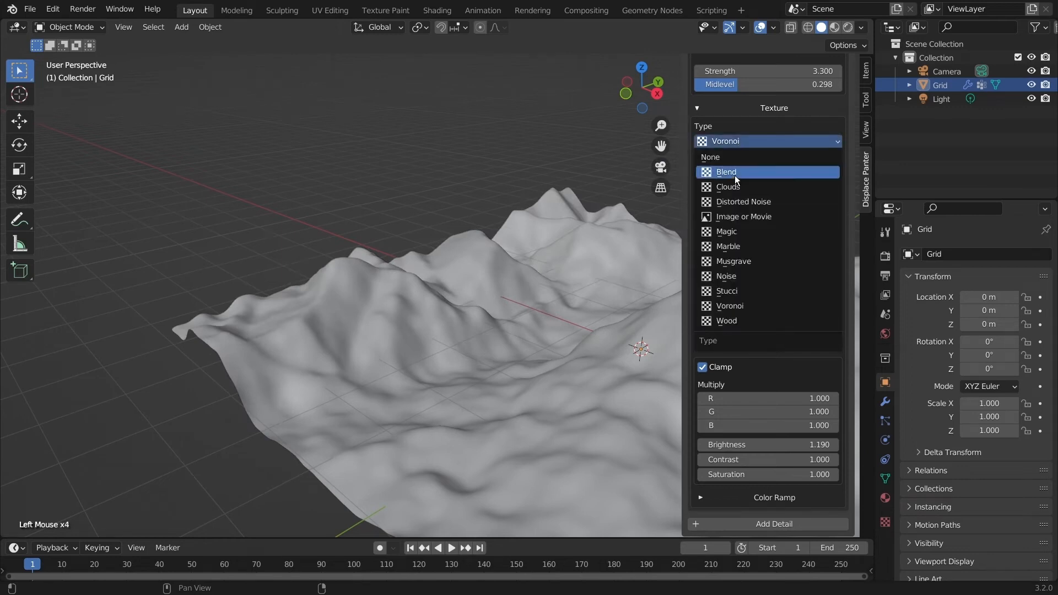
pyautogui.click(736, 186)
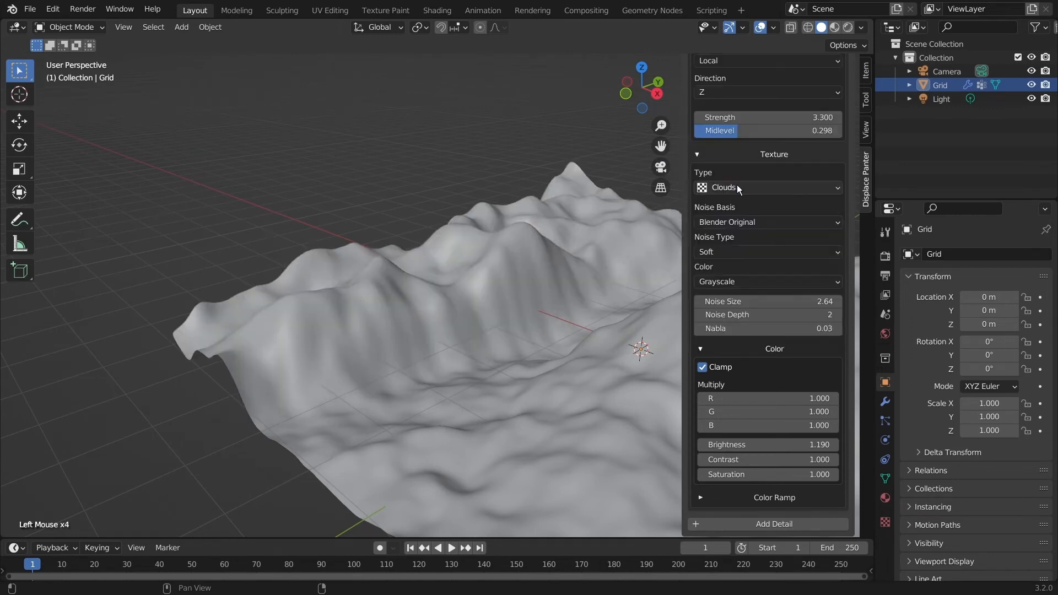
pyautogui.click(742, 222)
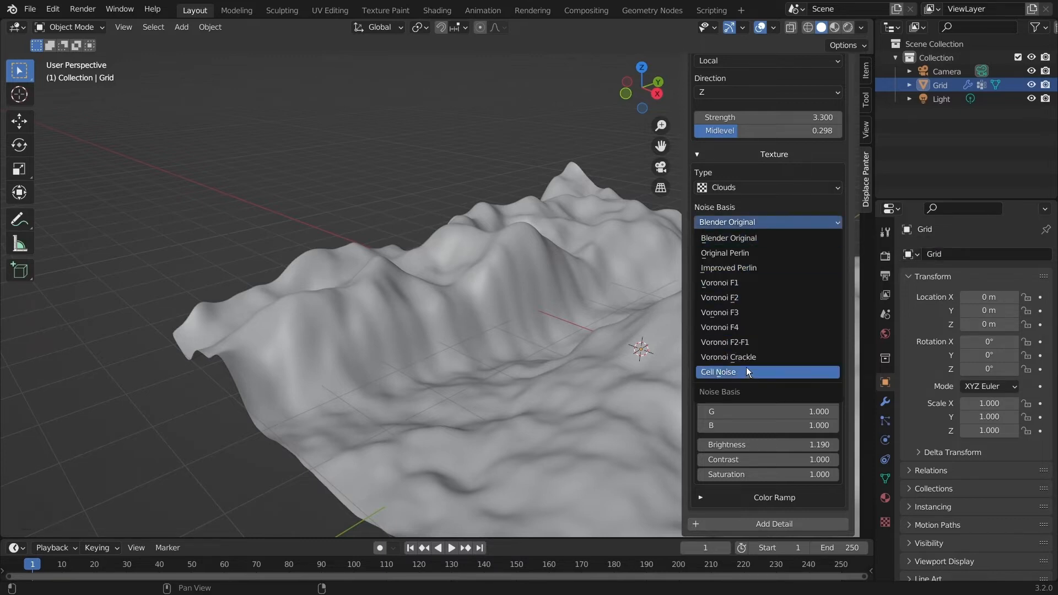
pyautogui.click(736, 283)
pyautogui.moveTo(579, 275); pyautogui.dragTo(193, 246, button='middle')
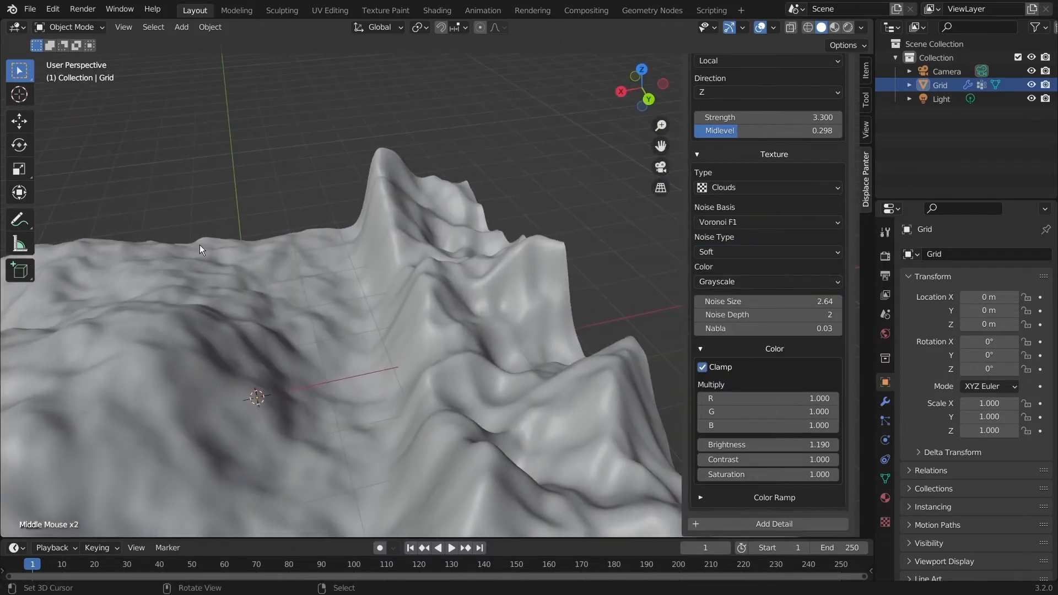
pyautogui.moveTo(523, 336); pyautogui.dragTo(487, 367, button='middle')
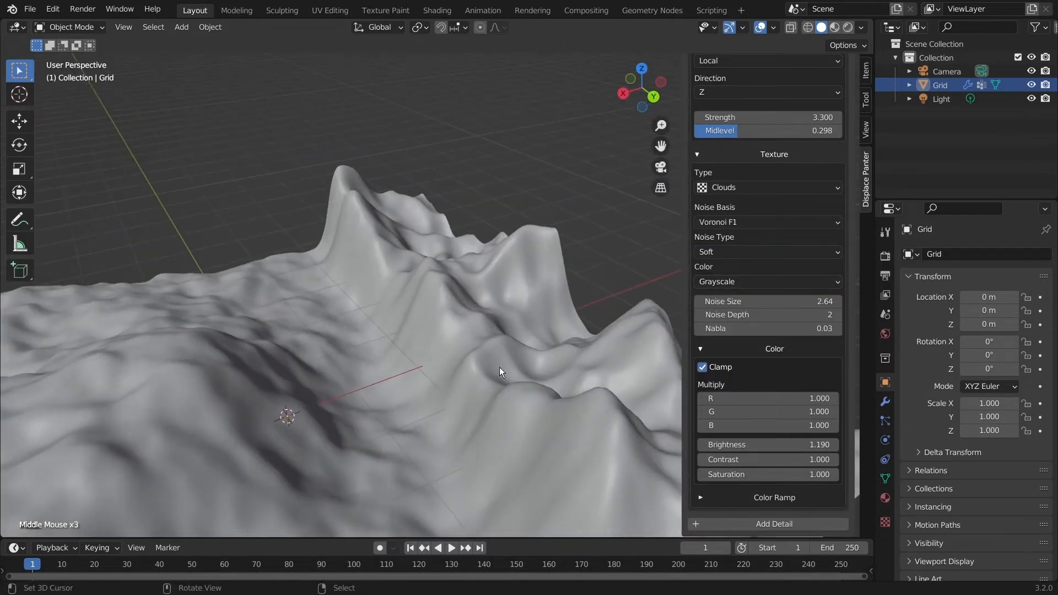
# Step: Reduce the layer texture's noise size to 1.78
pyautogui.moveTo(811, 302); pyautogui.dragTo(761, 301)
pyautogui.moveTo(537, 370); pyautogui.dragTo(353, 411, button='middle')
pyautogui.moveTo(772, 315); pyautogui.dragTo(740, 289)
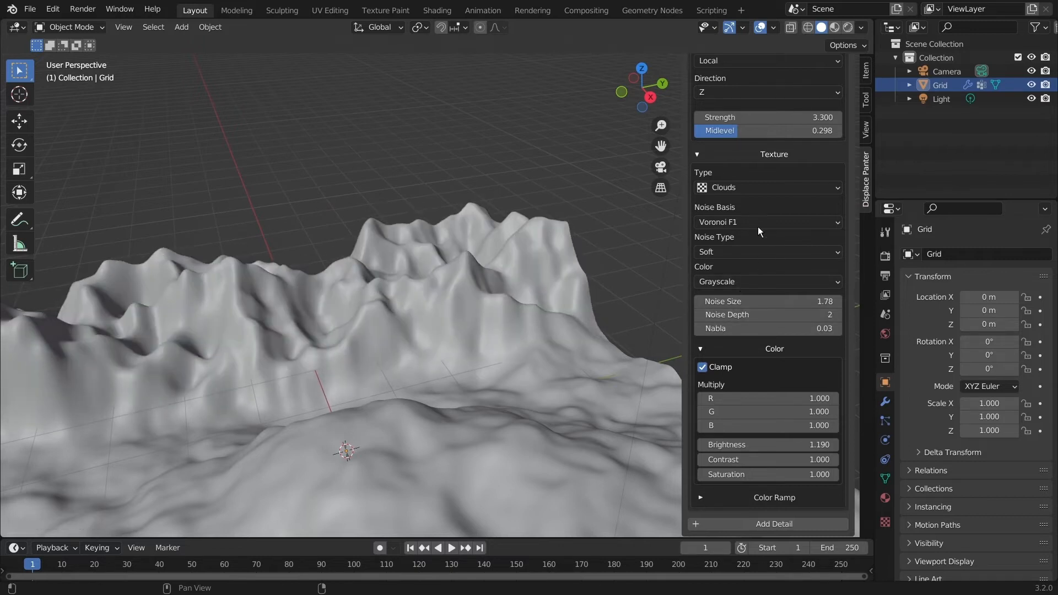
# Step: Try the Voronoi F3, Voronoi F2-F1 and Voronoi F2 noise bases and return to Voronoi F1
pyautogui.click(758, 227)
pyautogui.click(744, 312)
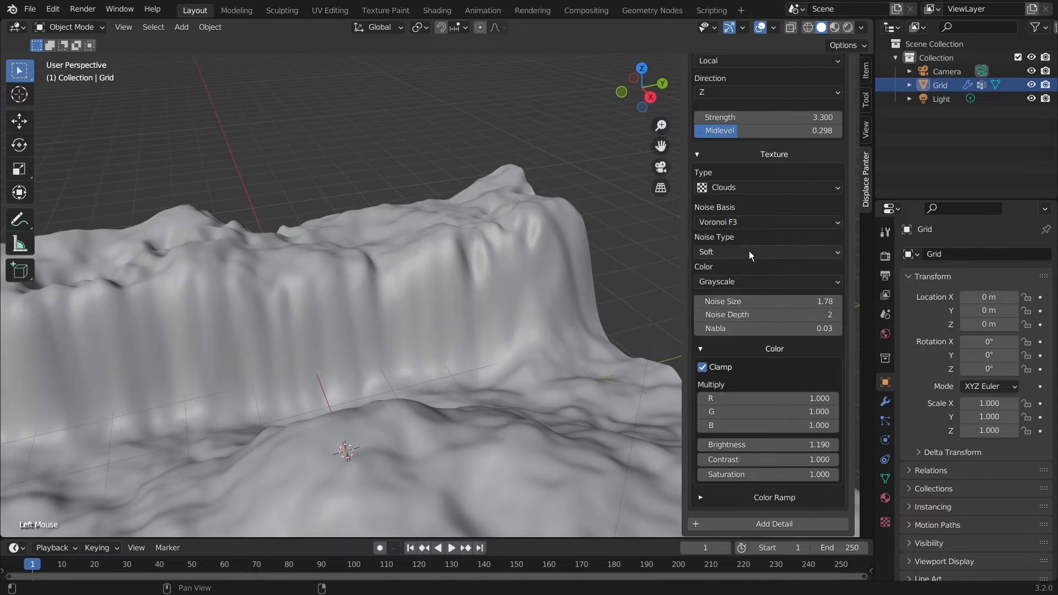
pyautogui.click(739, 219)
pyautogui.click(740, 343)
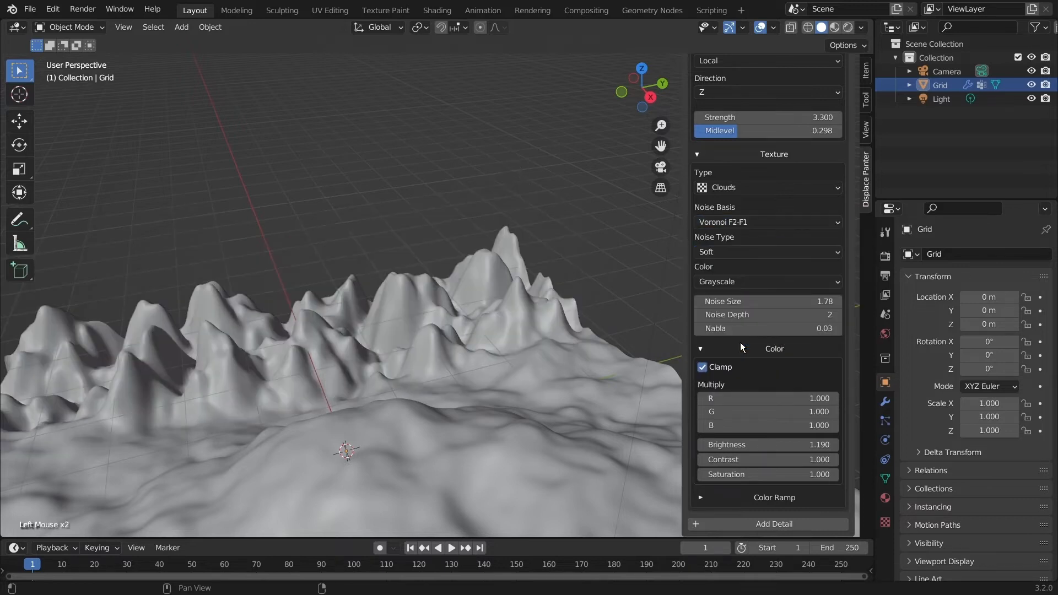
pyautogui.click(728, 225)
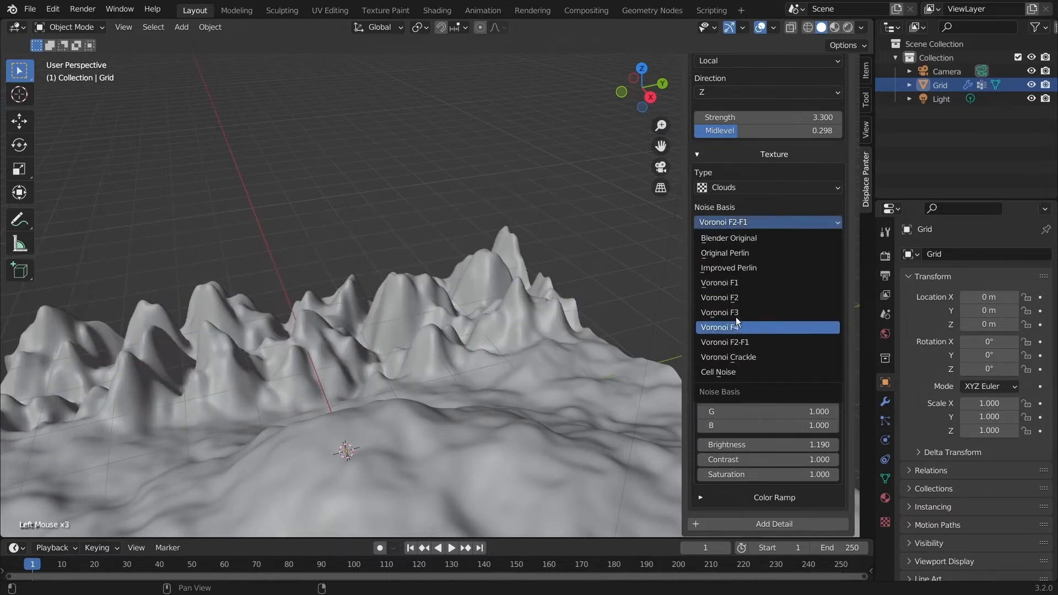
pyautogui.click(737, 297)
pyautogui.click(736, 224)
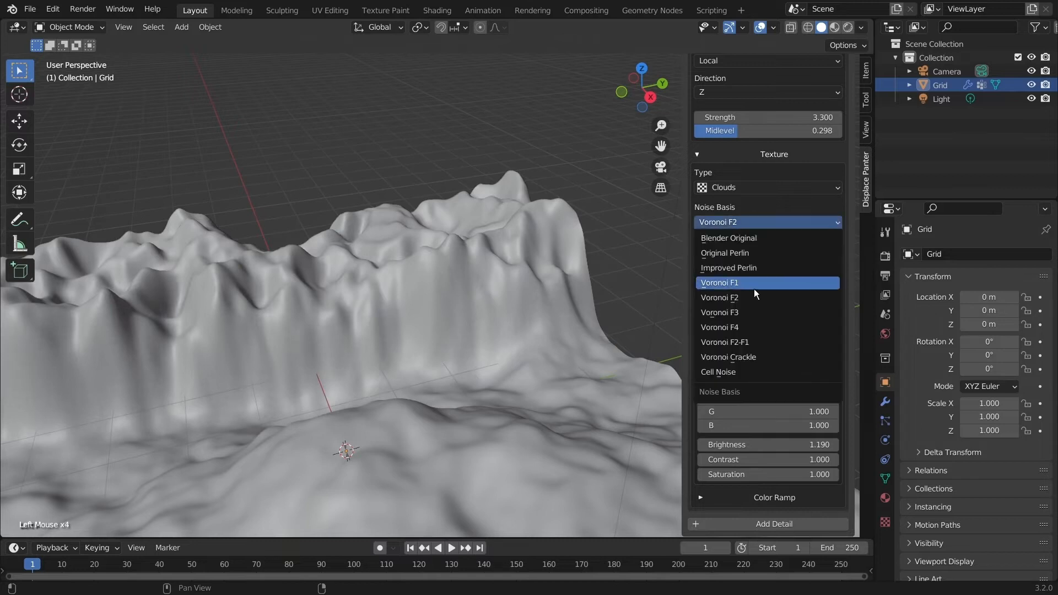
pyautogui.click(754, 286)
# Step: Set the layer texture's noise size to 3
pyautogui.moveTo(634, 265)
pyautogui.mouseDown(button='middle')
pyautogui.moveTo(465, 321)
pyautogui.moveTo(611, 276)
pyautogui.moveTo(640, 284)
pyautogui.mouseUp(button='middle')
pyautogui.moveTo(783, 301)
pyautogui.mouseDown()
pyautogui.moveTo(802, 301)
pyautogui.moveTo(785, 301)
pyautogui.mouseUp()
pyautogui.write('3')
pyautogui.press('Return')
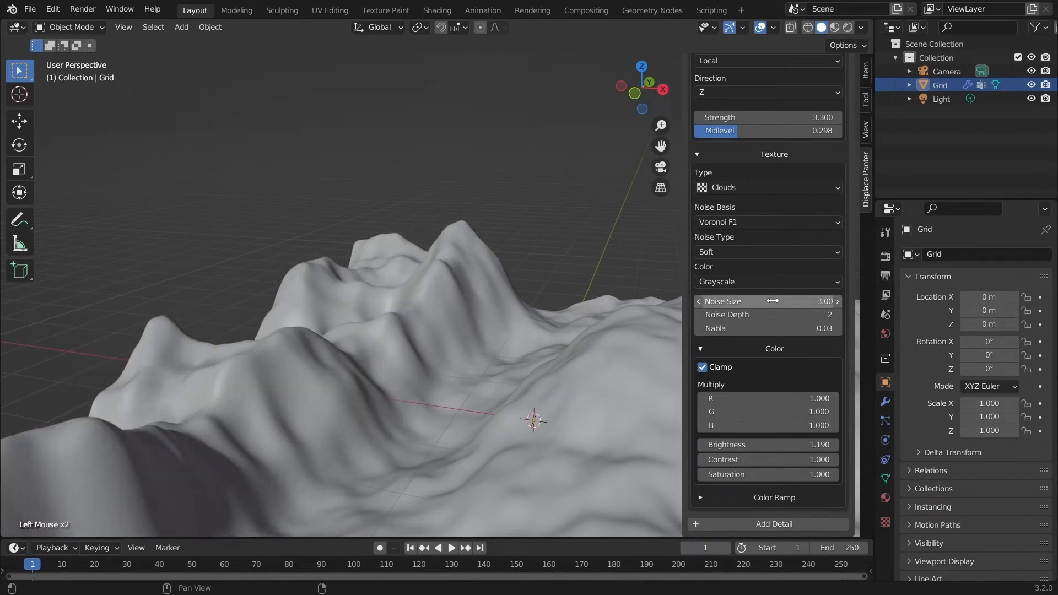
# Step: Try a texture brightness of 1.090 and set it back to 1.190
pyautogui.moveTo(772, 444); pyautogui.dragTo(763, 444)
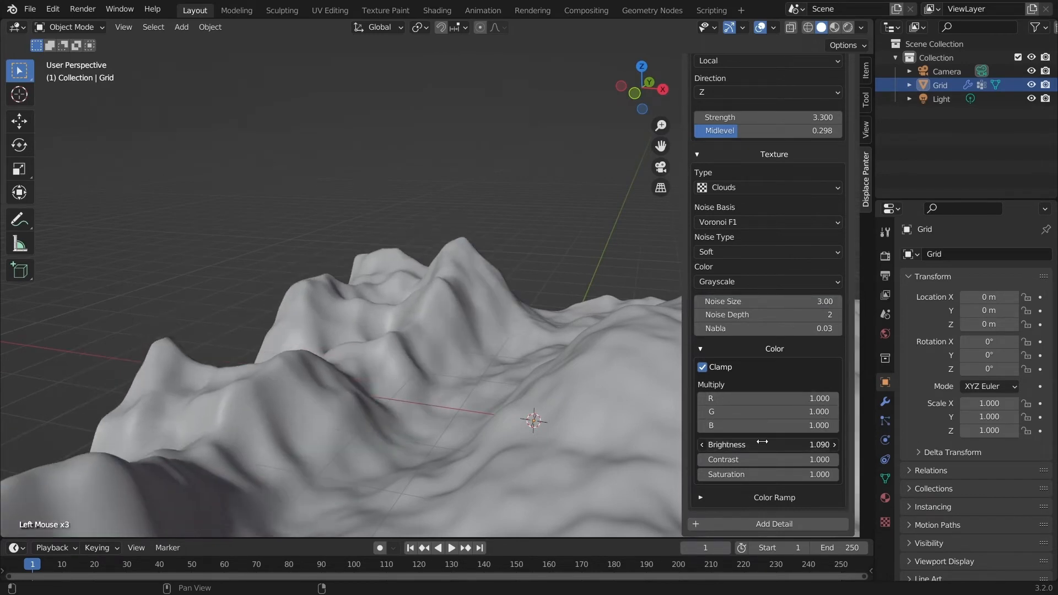
pyautogui.click(835, 445)
pyautogui.scroll(-1, 238, 346)
pyautogui.moveTo(242, 349); pyautogui.dragTo(238, 346, button='middle')
pyautogui.scroll(-3, 461, 358)
pyautogui.moveTo(461, 358)
pyautogui.mouseDown(button='middle')
pyautogui.moveTo(342, 366)
pyautogui.moveTo(481, 380)
pyautogui.moveTo(447, 400)
pyautogui.moveTo(477, 421)
pyautogui.moveTo(461, 343)
pyautogui.mouseUp(button='middle')
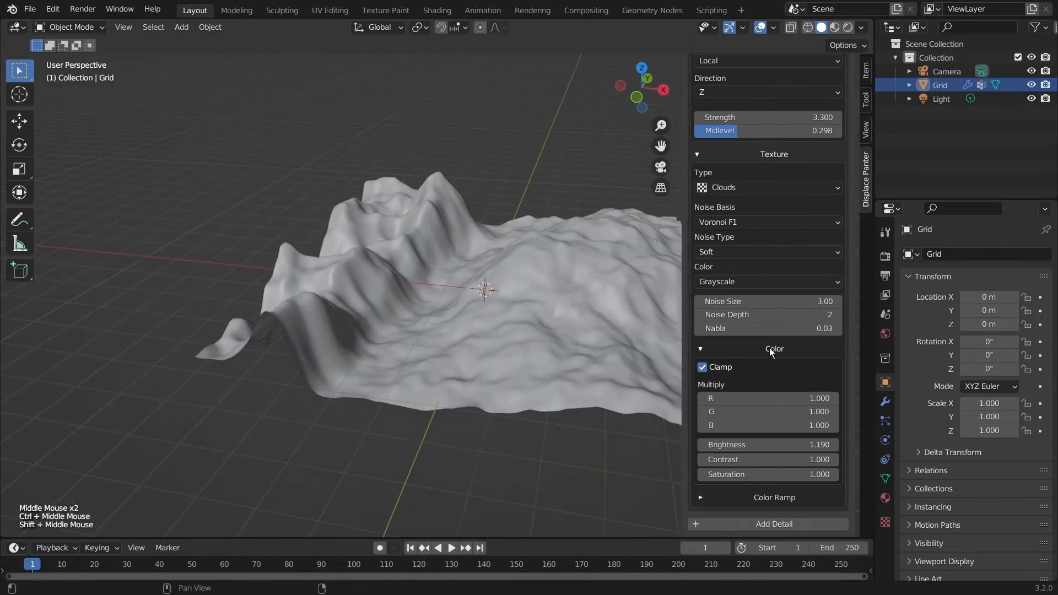
# Step: Expand the layer's vertex group settings and set all of its weights to 0
pyautogui.scroll(5, 770, 348)
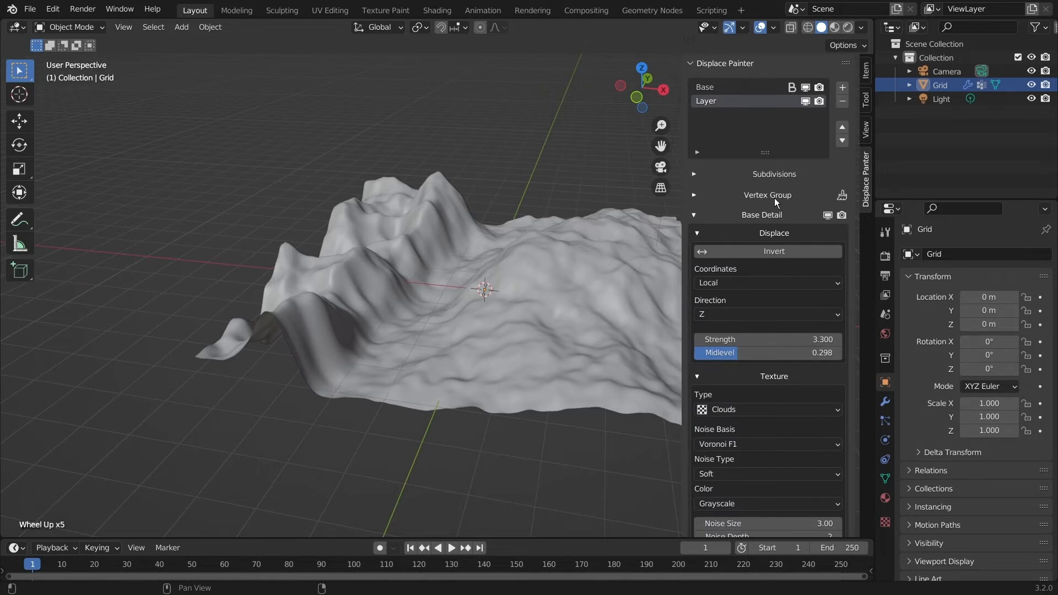
pyautogui.click(774, 198)
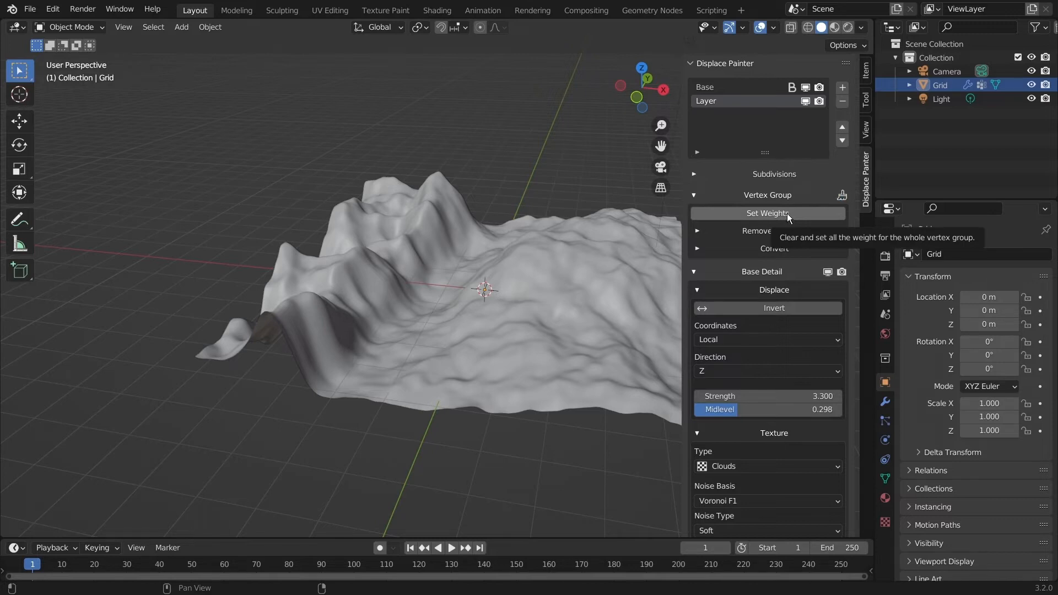
pyautogui.click(787, 214)
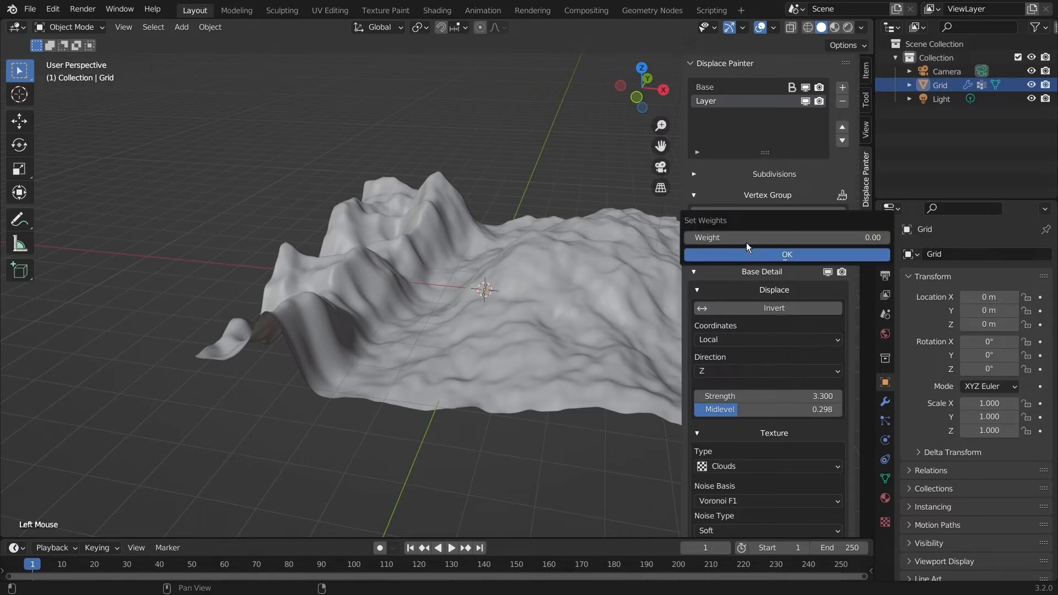
pyautogui.moveTo(715, 236); pyautogui.dragTo(683, 237)
pyautogui.moveTo(783, 237); pyautogui.dragTo(687, 238)
pyautogui.click(779, 254)
# Step: Set the weights of the layer's whole vertex group to 1.00
pyautogui.click(783, 214)
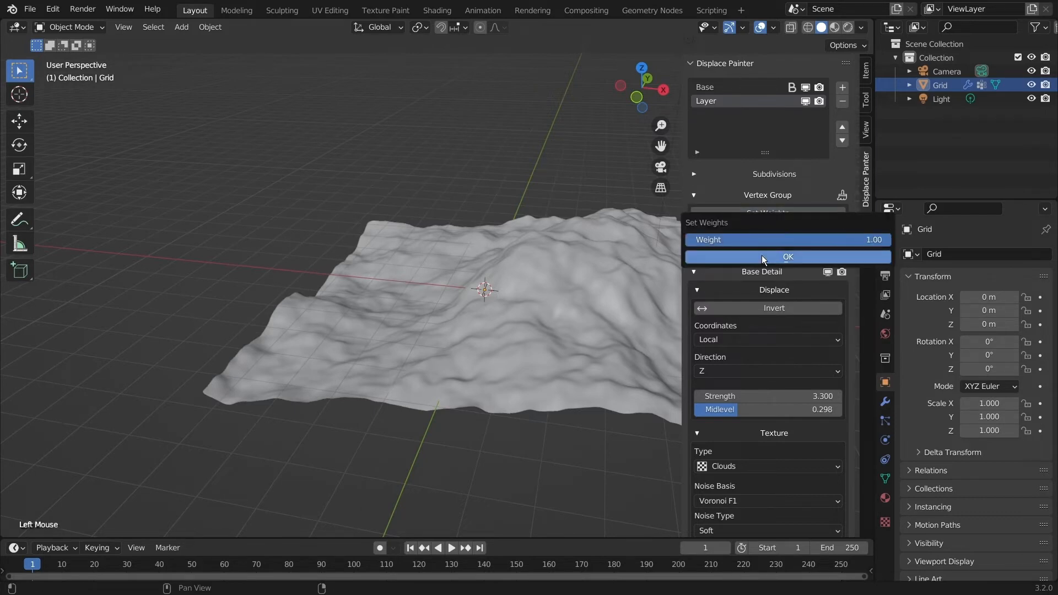
pyautogui.click(762, 256)
pyautogui.moveTo(175, 289); pyautogui.dragTo(470, 209, button='middle')
# Step: Undo the most recent changes to the layer
pyautogui.hotkey('ctrl', 'z')
pyautogui.hotkey('ctrl', 'z')
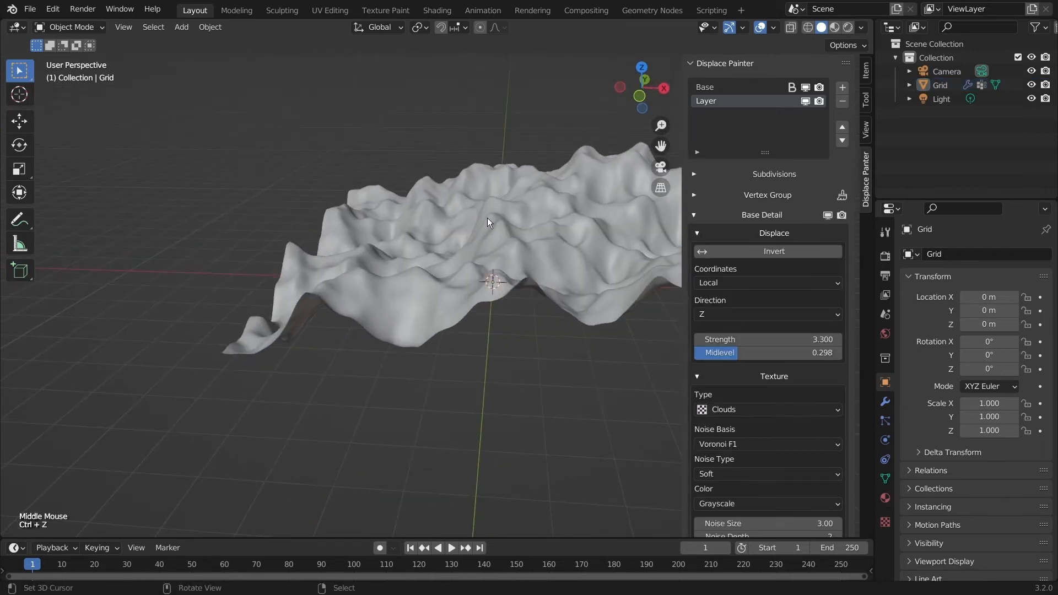
pyautogui.hotkey('ctrl', 'z')
pyautogui.keyDown('ctrl'); pyautogui.scroll(-1, 462, 263); pyautogui.keyUp('ctrl')
pyautogui.scroll(-2, 462, 262)
pyautogui.scroll(2, 462, 262)
pyautogui.hotkey('ctrl', 'z')
pyautogui.hotkey('ctrl', 'z')
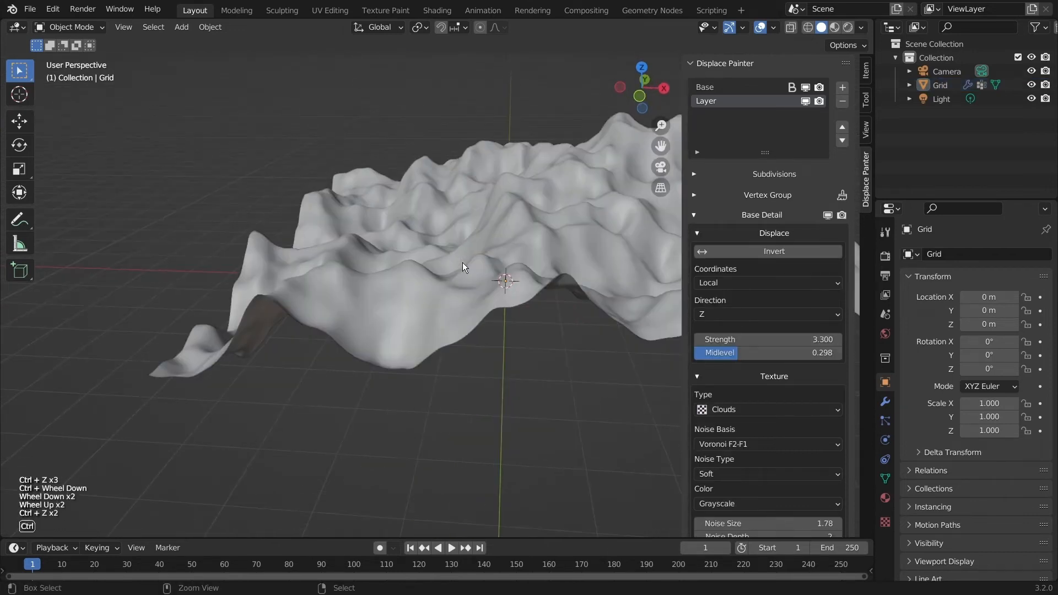
# Step: Clear the layer's whole vertex group by setting its weights to 0.00
pyautogui.scroll(-2, 462, 262)
pyautogui.moveTo(554, 295); pyautogui.dragTo(728, 283, button='middle')
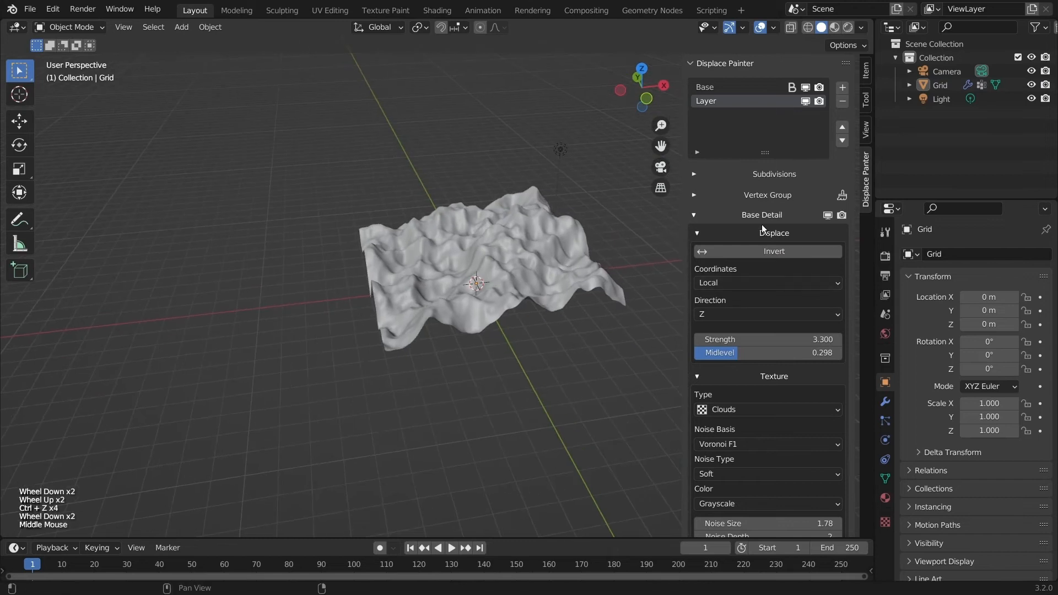
pyautogui.click(762, 199)
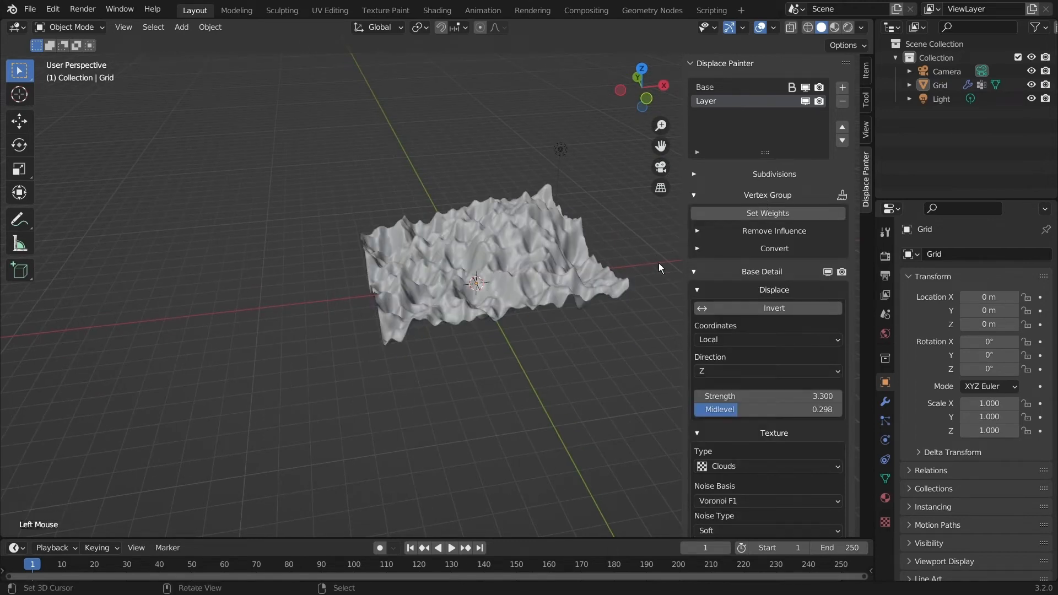
pyautogui.click(776, 224)
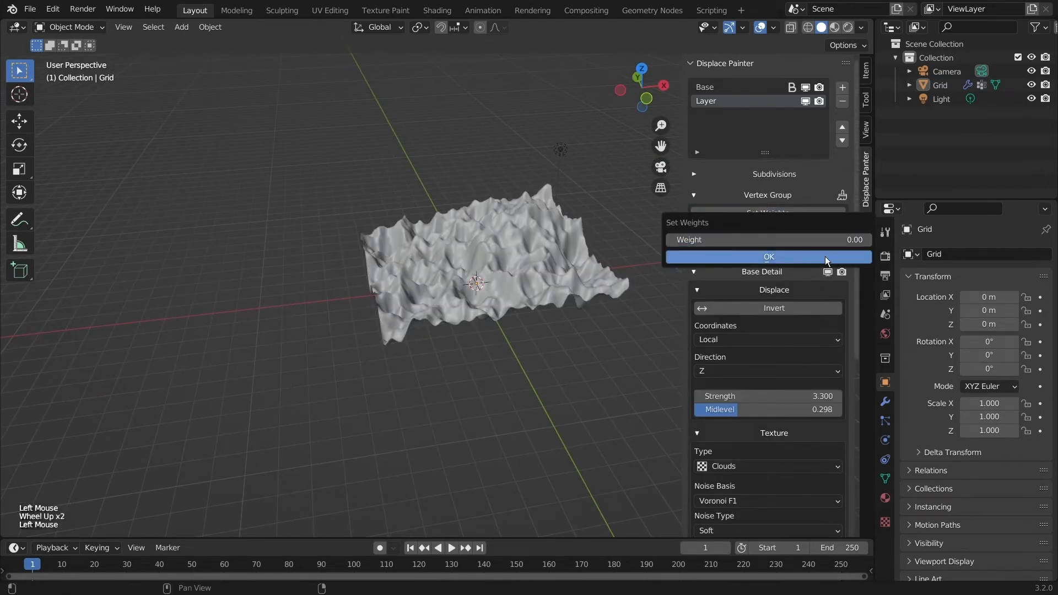
pyautogui.click(774, 258)
# Step: Start weight painting the layer and lower the weight overlay opacity to 0.248
pyautogui.scroll(2, 533, 264)
pyautogui.moveTo(534, 263); pyautogui.dragTo(843, 217, button='middle')
pyautogui.click(842, 195)
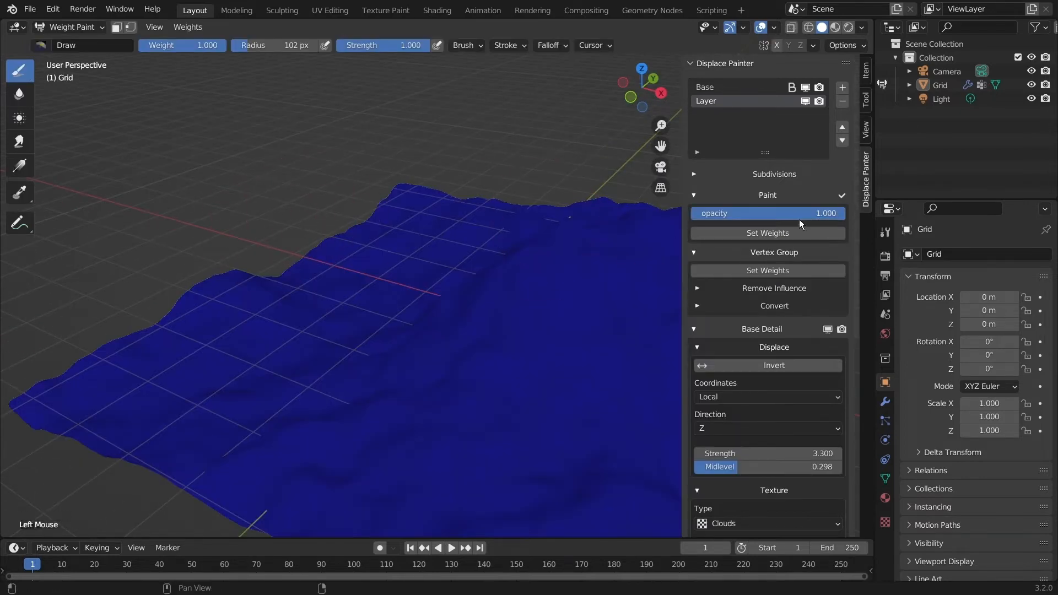
pyautogui.moveTo(827, 213); pyautogui.dragTo(730, 214)
pyautogui.moveTo(300, 185); pyautogui.dragTo(385, 225, button='middle')
pyautogui.scroll(-3, 402, 220)
# Step: Paint full weight in a strip along one side of the grid and finish weight painting
pyautogui.click(433, 223)
pyautogui.moveTo(402, 252)
pyautogui.mouseDown()
pyautogui.moveTo(333, 246)
pyautogui.moveTo(334, 329)
pyautogui.mouseUp()
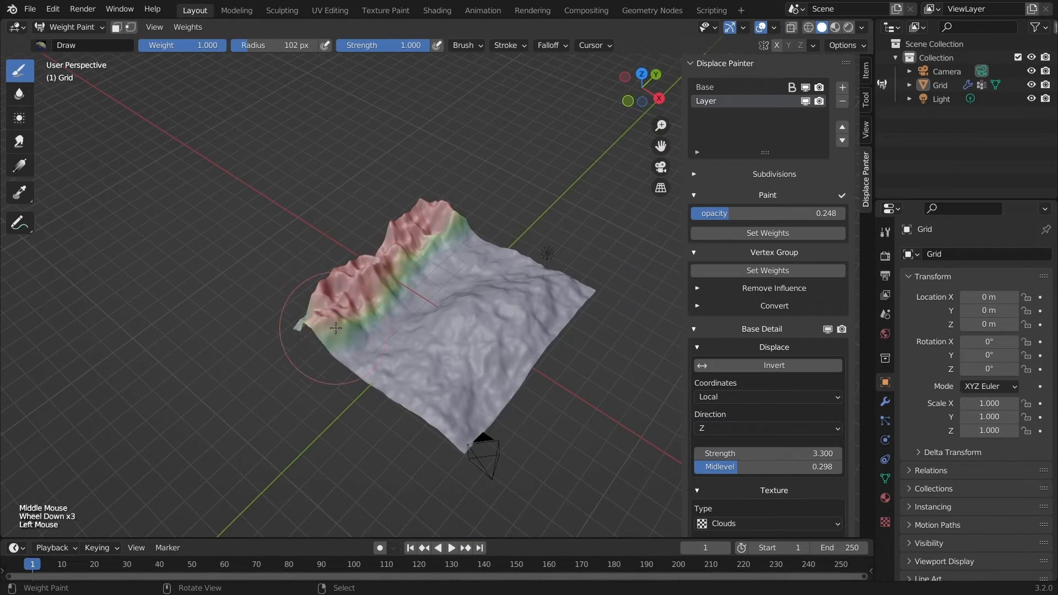
pyautogui.moveTo(426, 242); pyautogui.dragTo(384, 278)
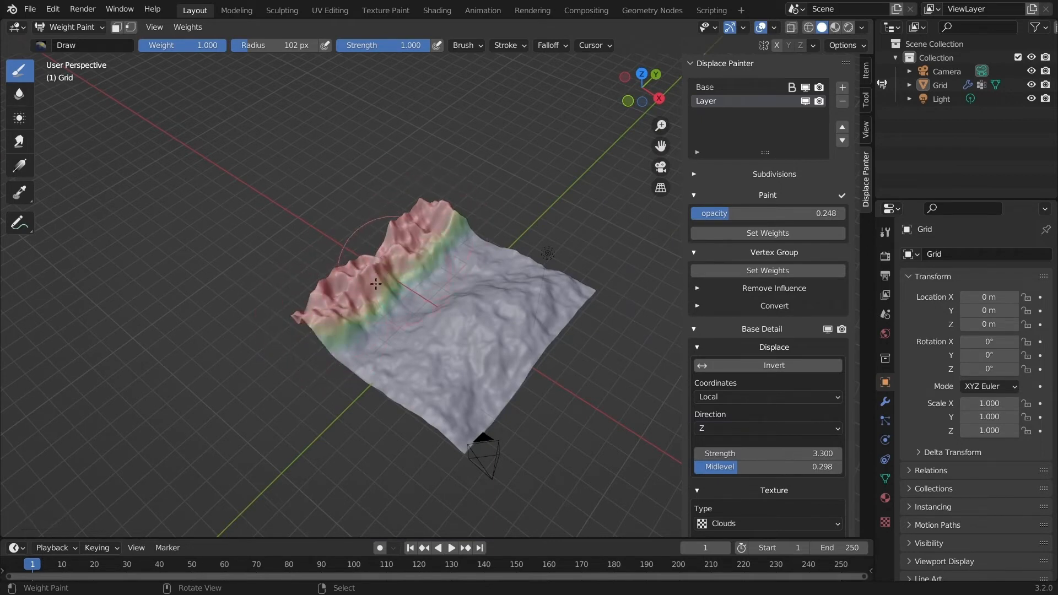
pyautogui.moveTo(472, 213)
pyautogui.mouseDown(button='middle')
pyautogui.moveTo(552, 316)
pyautogui.moveTo(552, 295)
pyautogui.mouseUp(button='middle')
pyautogui.moveTo(552, 295); pyautogui.dragTo(508, 303, button='middle')
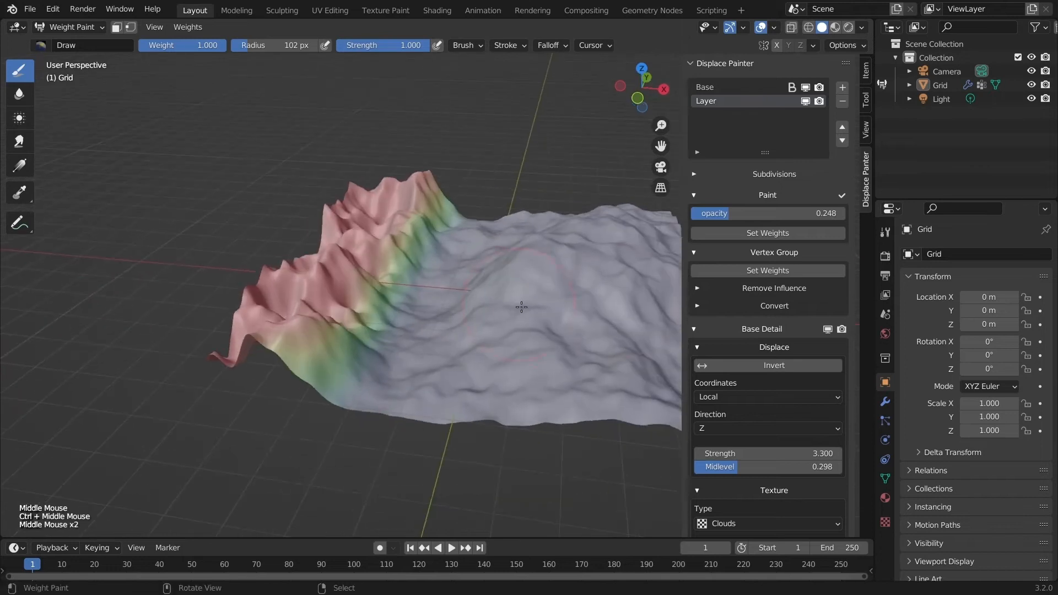
pyautogui.click(843, 197)
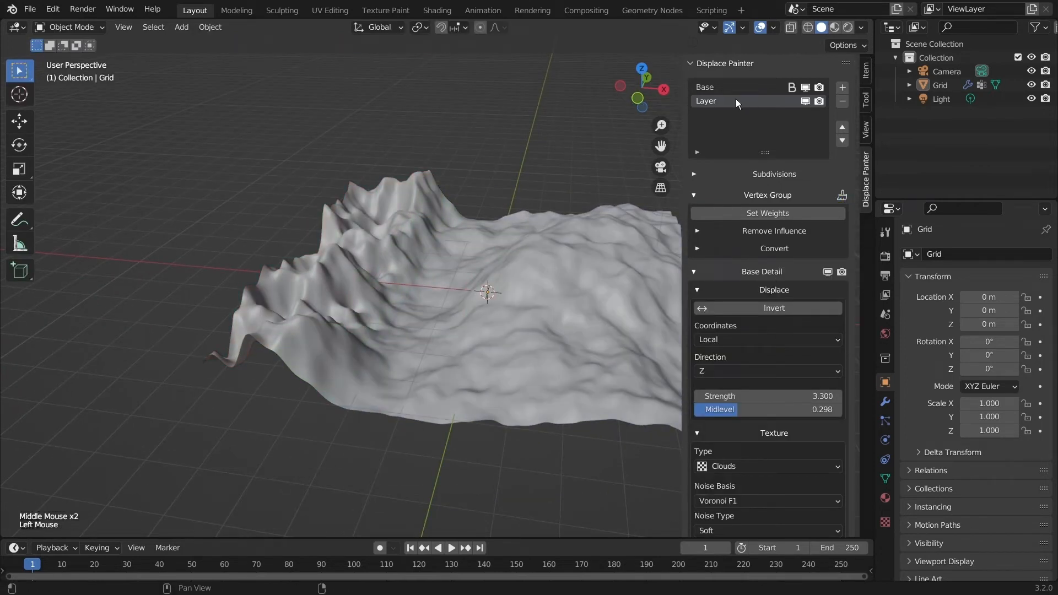
# Step: Select the Base layer and raise its displacement strength to 11.000
pyautogui.click(719, 89)
pyautogui.click(761, 273)
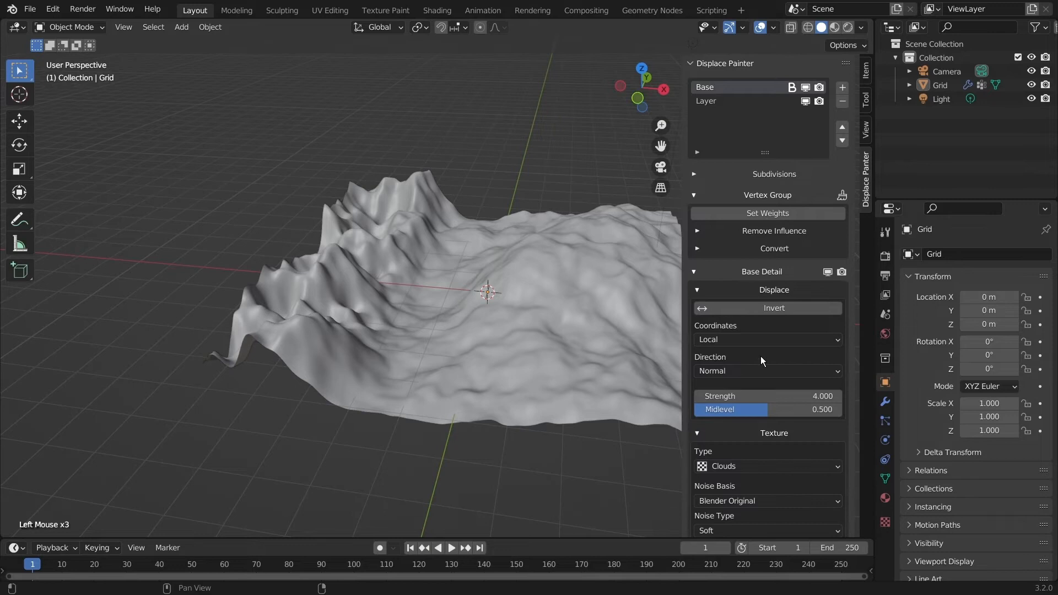
pyautogui.scroll(-1, 760, 358)
pyautogui.moveTo(762, 375)
pyautogui.mouseDown()
pyautogui.moveTo(795, 375)
pyautogui.moveTo(701, 374)
pyautogui.moveTo(766, 375)
pyautogui.moveTo(721, 374)
pyautogui.moveTo(746, 373)
pyautogui.mouseUp()
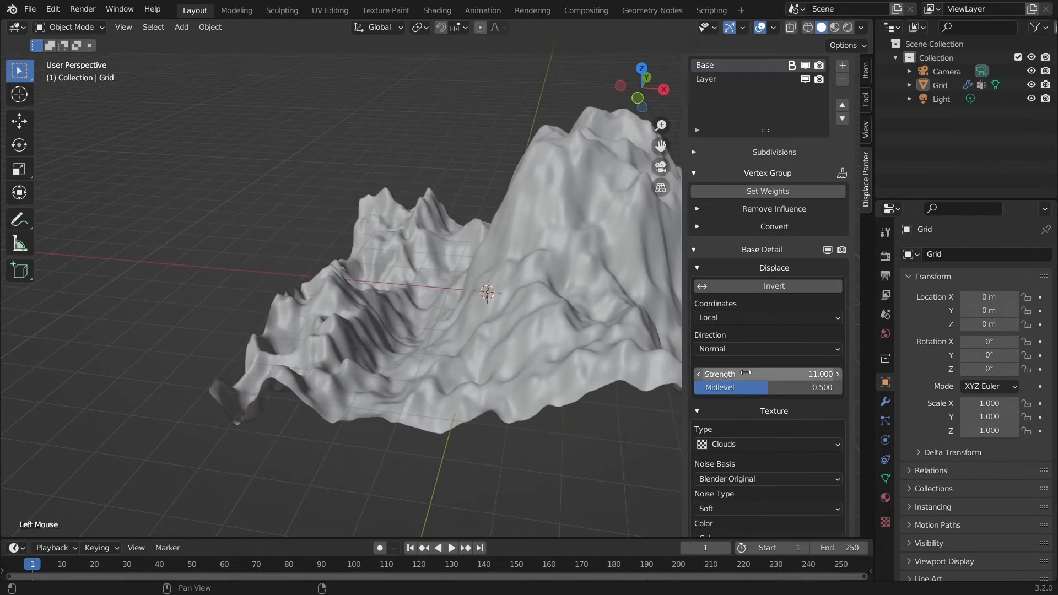
# Step: Select the painted layer and add a Remove Influence entry from the DP-Base vertex group
pyautogui.click(719, 80)
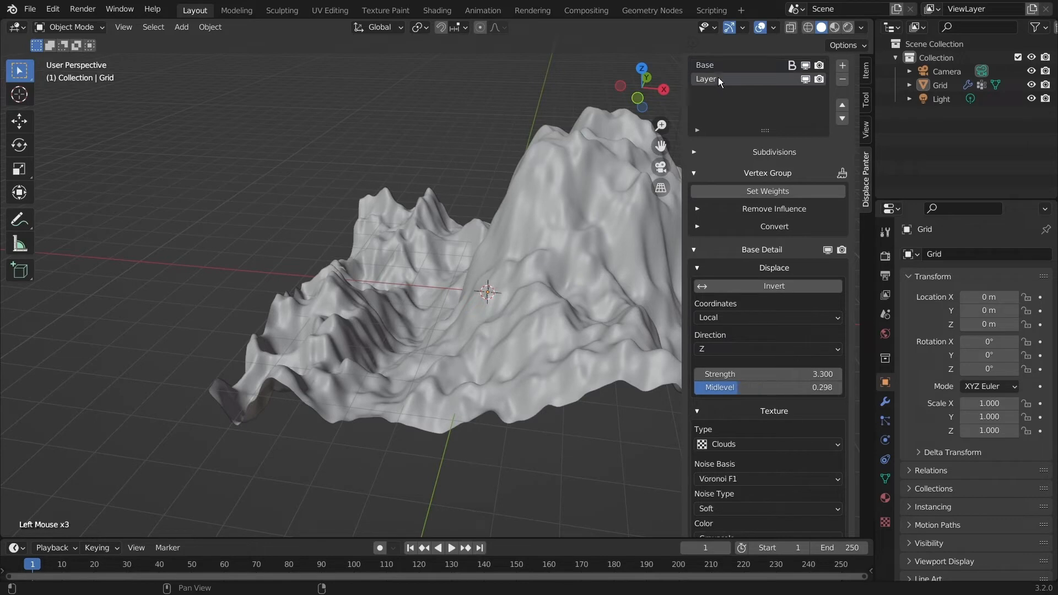
pyautogui.click(775, 209)
pyautogui.click(767, 244)
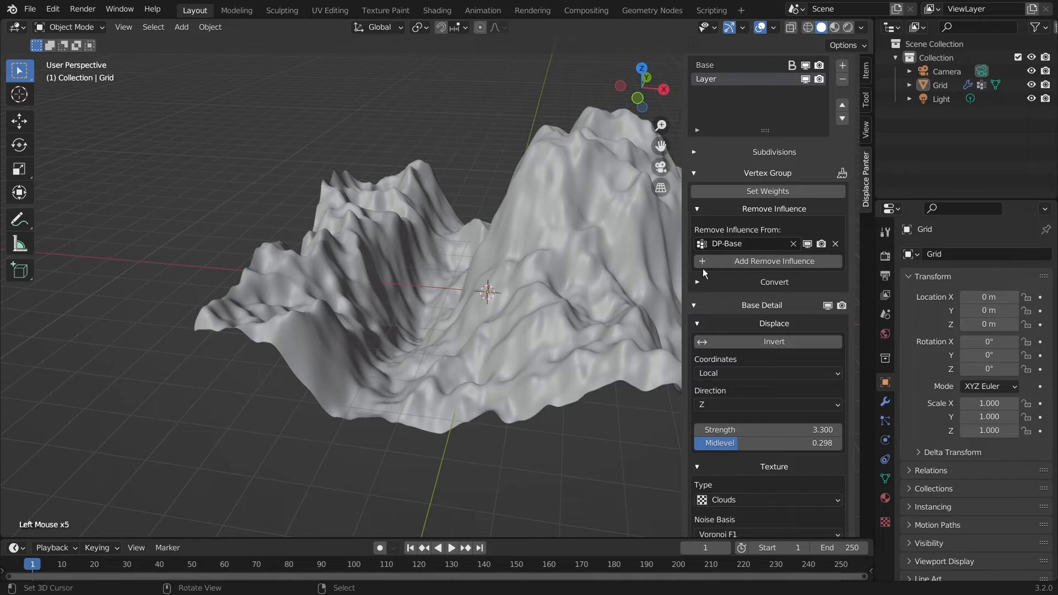
pyautogui.click(752, 249)
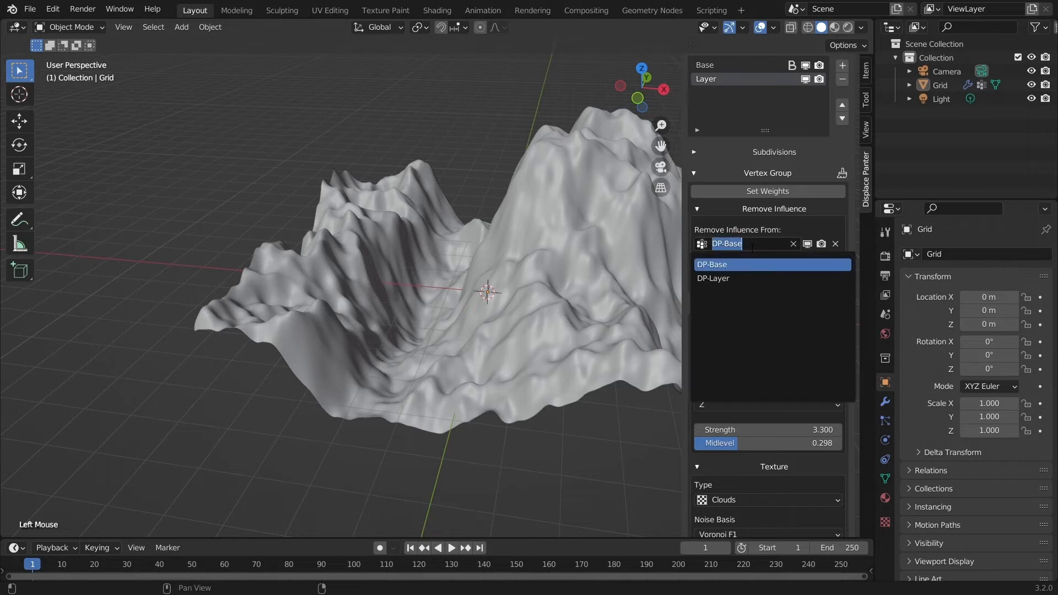
pyautogui.click(758, 223)
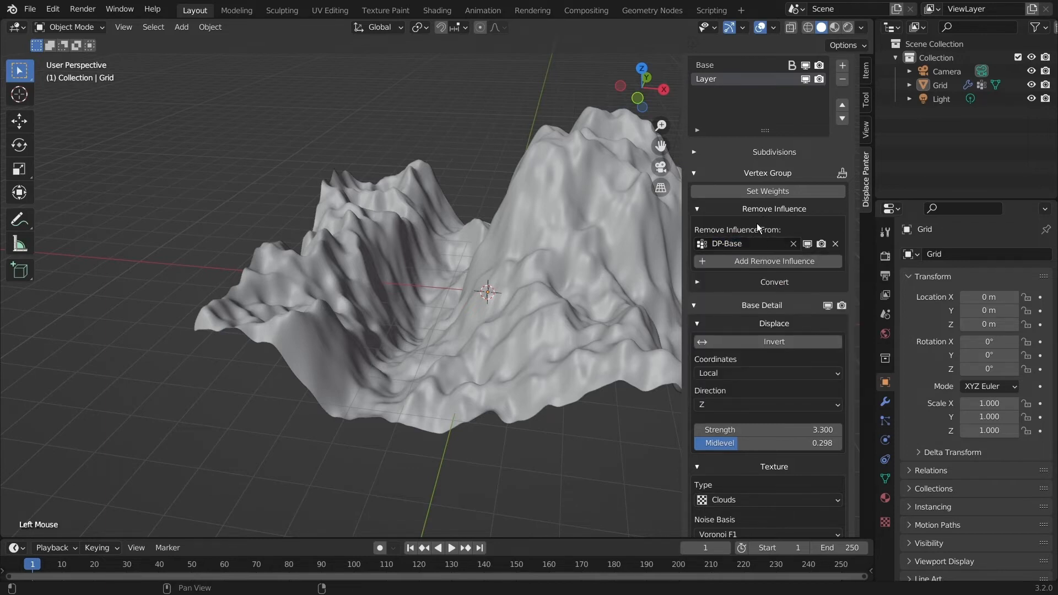
# Step: Inspect the Base layer's painted weights on the grid from several angles and leave weight painting
pyautogui.click(741, 61)
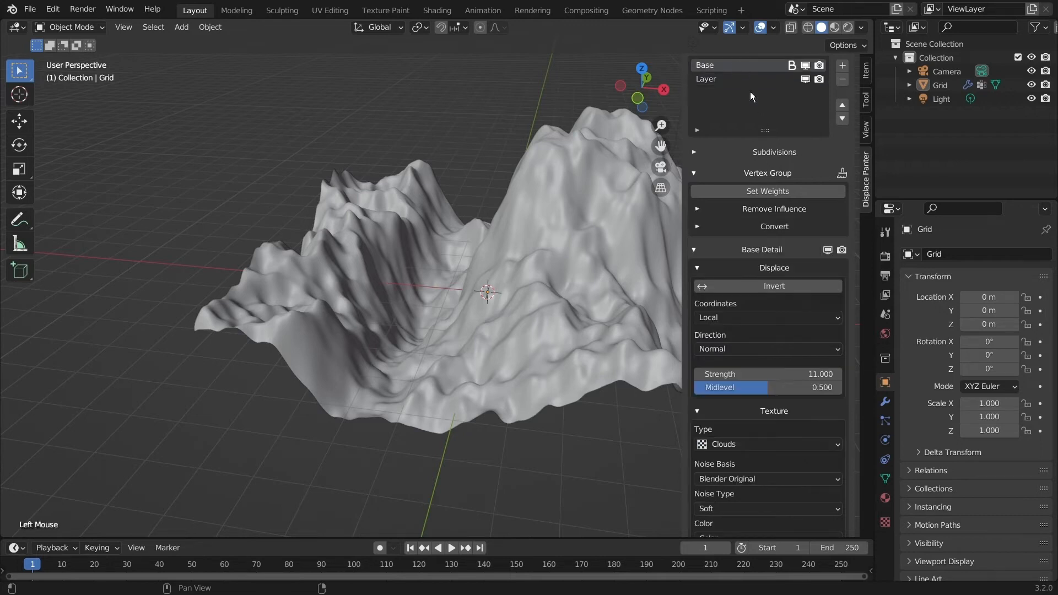
pyautogui.moveTo(785, 374); pyautogui.dragTo(722, 373)
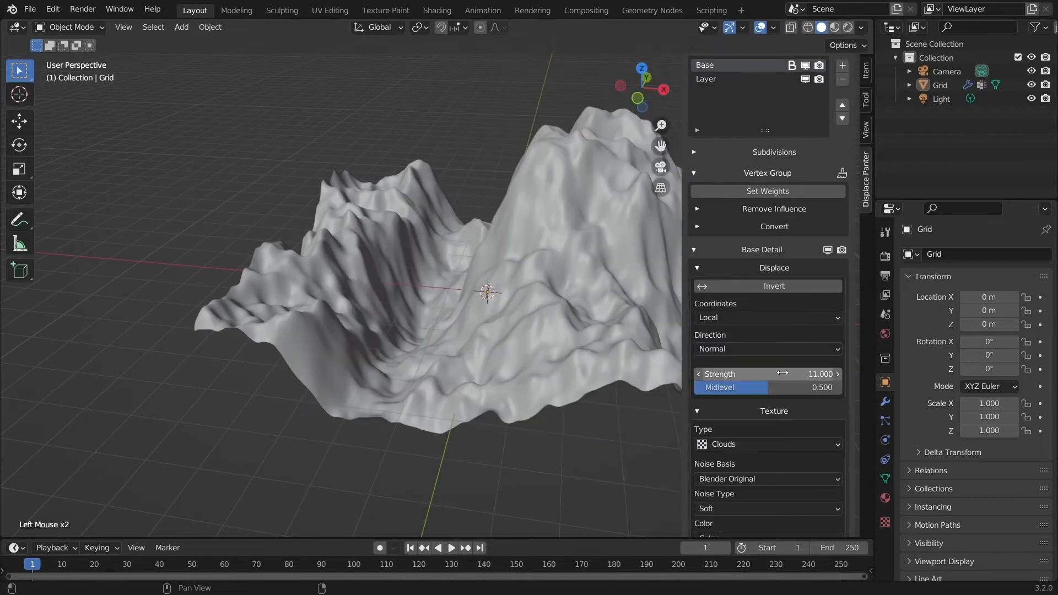
pyautogui.click(840, 175)
pyautogui.moveTo(452, 231); pyautogui.dragTo(312, 290, button='middle')
pyautogui.click(312, 291)
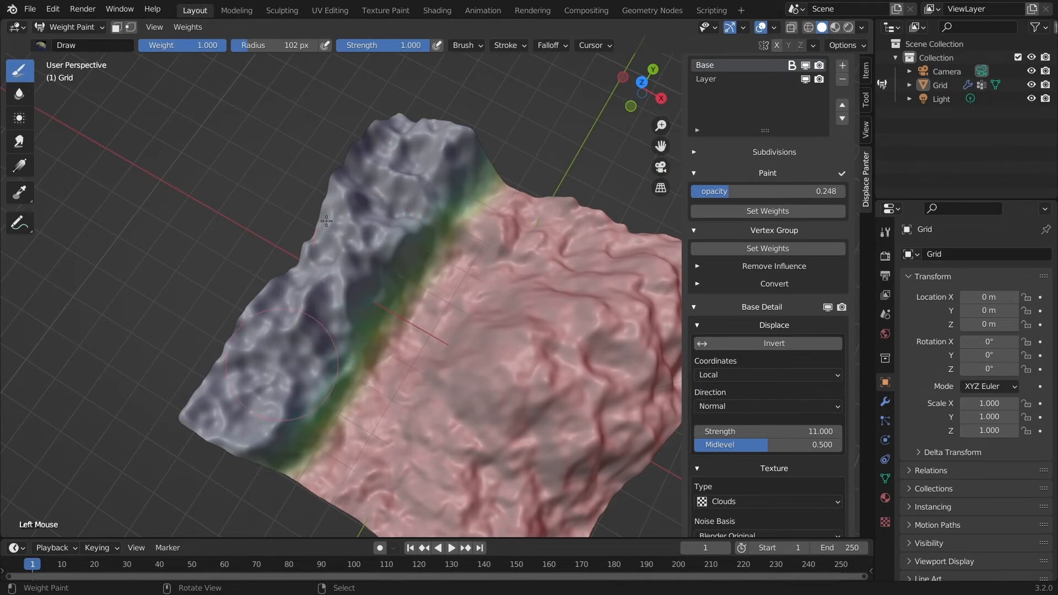
pyautogui.moveTo(349, 310); pyautogui.dragTo(408, 260, button='middle')
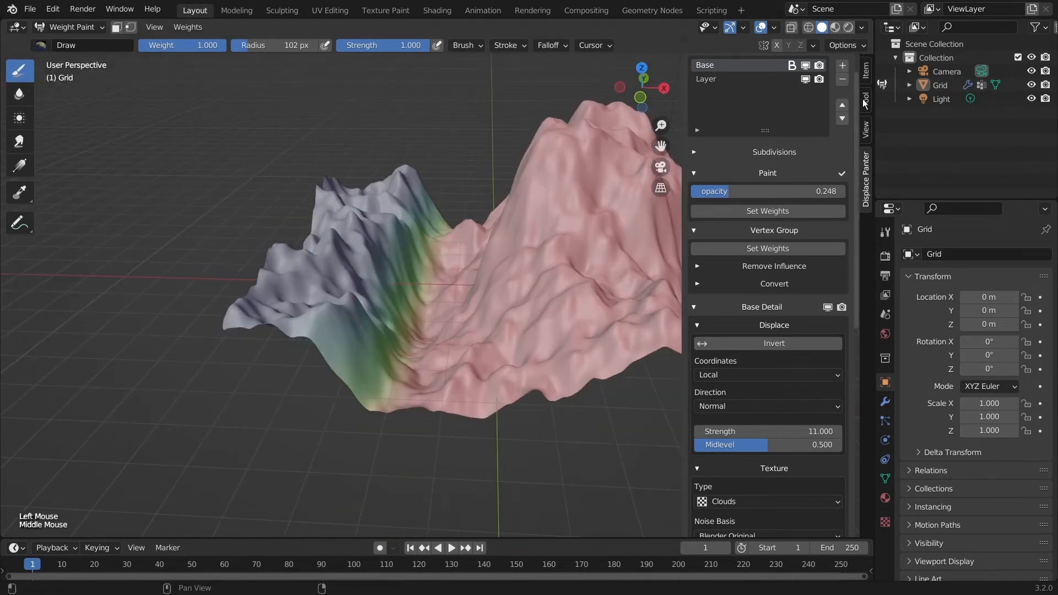
pyautogui.click(843, 173)
pyautogui.click(724, 80)
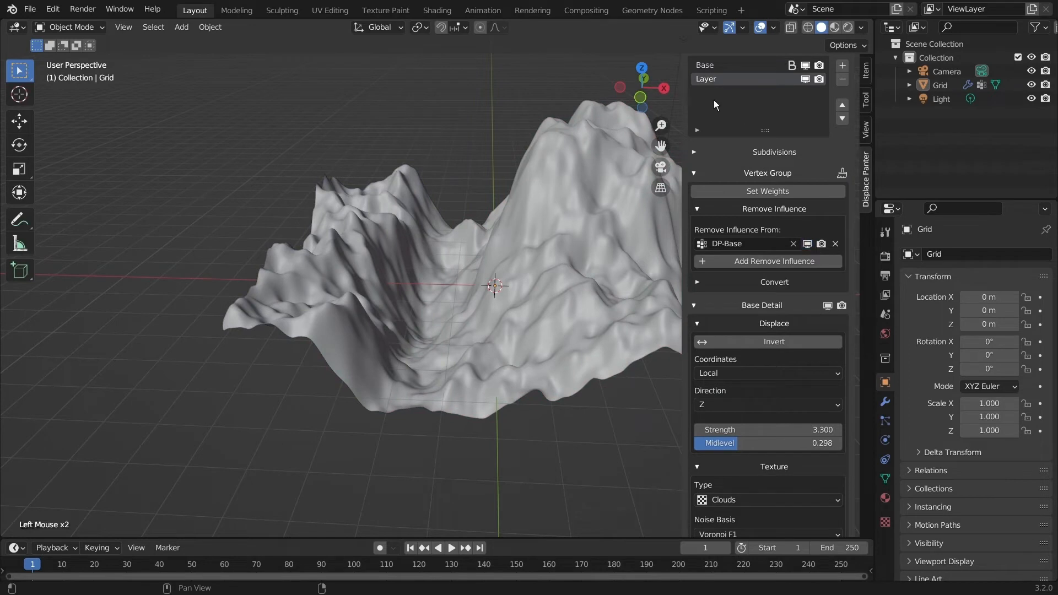
# Step: Lower the Base layer's displacement strength to flatten the tall mountain beside the painted strip
pyautogui.click(716, 66)
pyautogui.moveTo(752, 370); pyautogui.dragTo(717, 370)
pyautogui.moveTo(556, 359); pyautogui.dragTo(402, 236, button='middle')
# Step: Add a new detail to the painted layer and expand its displacement and texture settings
pyautogui.click(712, 80)
pyautogui.scroll(-2, 771, 290)
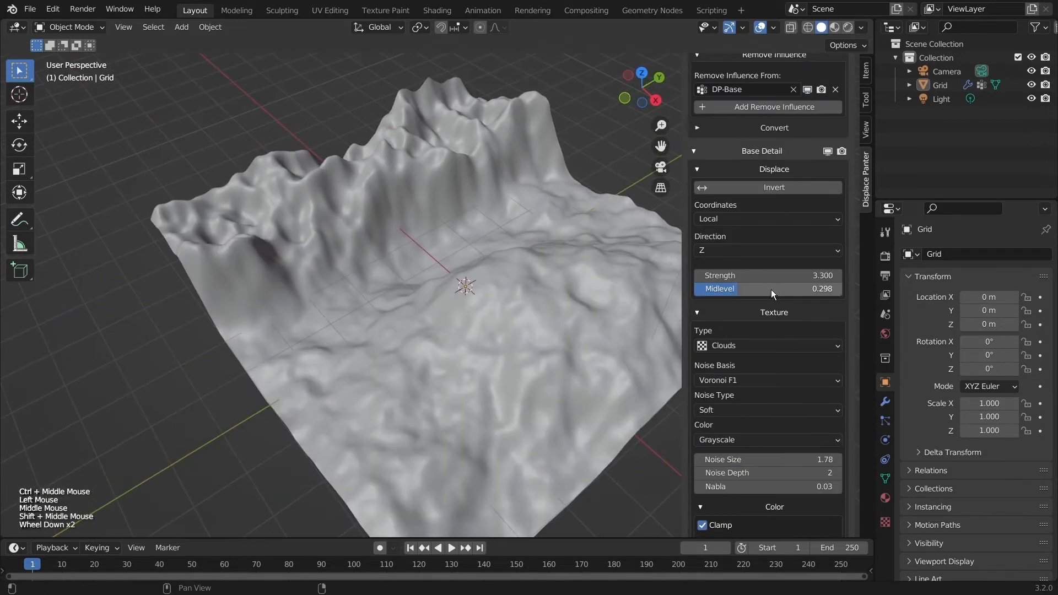
pyautogui.click(766, 156)
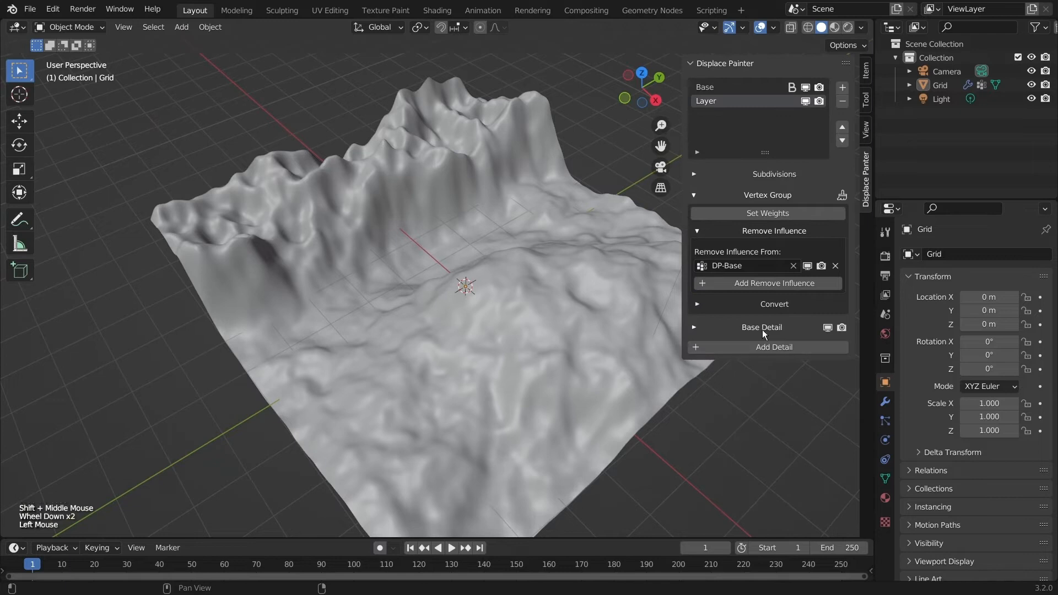
pyautogui.click(777, 348)
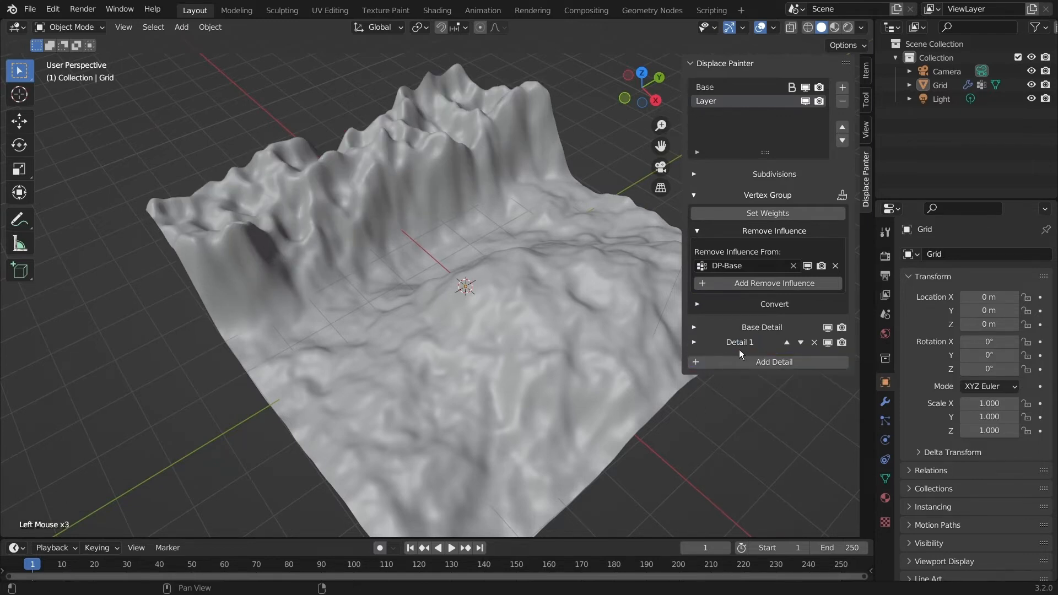
pyautogui.click(739, 345)
pyautogui.moveTo(750, 467)
pyautogui.mouseDown()
pyautogui.moveTo(793, 467)
pyautogui.moveTo(751, 467)
pyautogui.mouseUp()
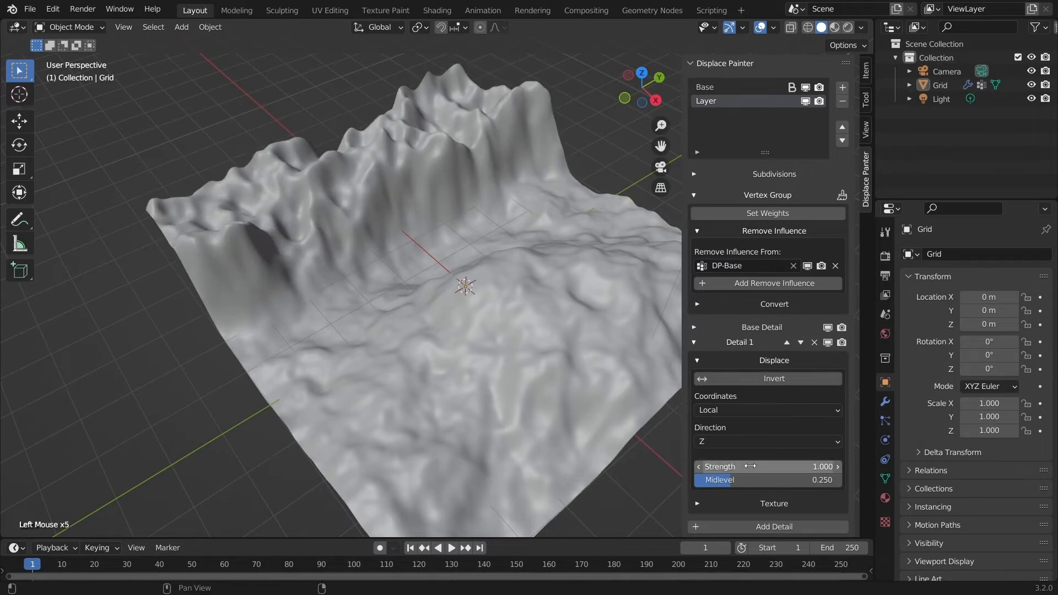
pyautogui.moveTo(504, 283); pyautogui.dragTo(623, 337, button='middle')
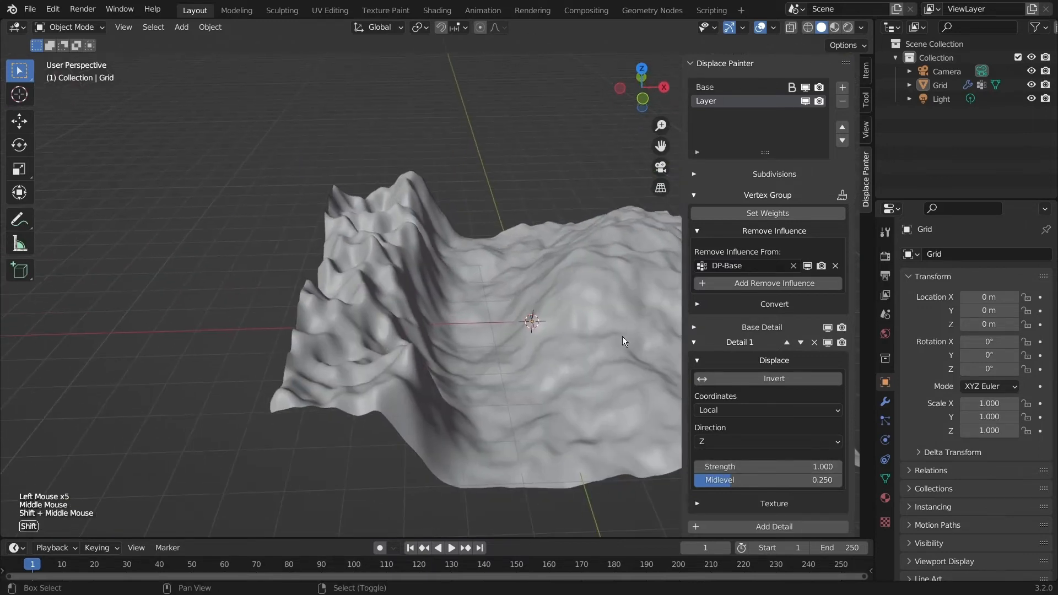
pyautogui.click(772, 510)
# Step: Set the first added detail's noise size to 0.11 and its displacement strength to 0.460
pyautogui.scroll(-3, 770, 505)
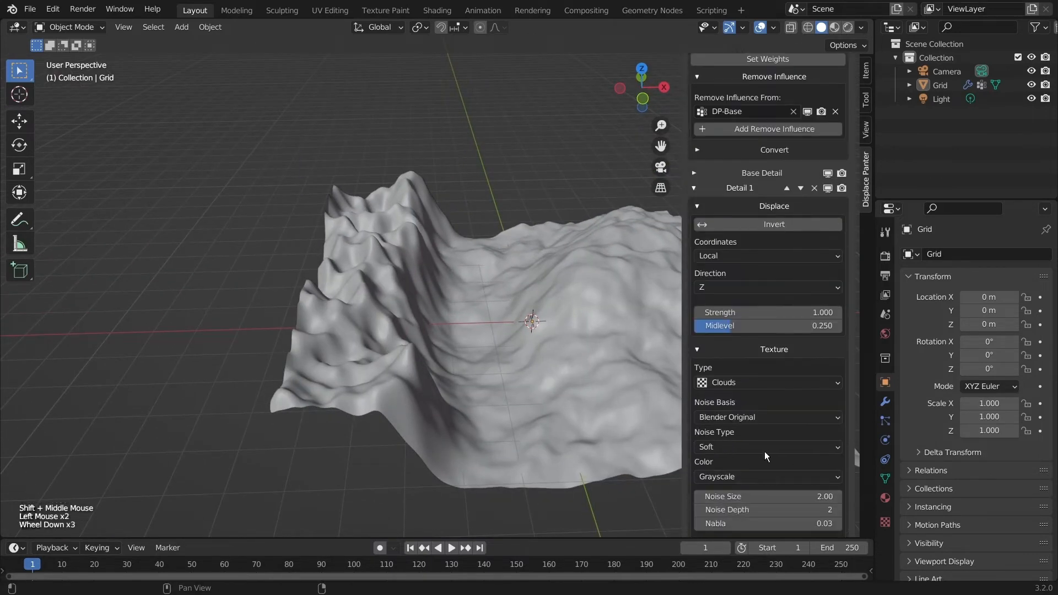
pyautogui.moveTo(769, 496)
pyautogui.mouseDown()
pyautogui.moveTo(740, 496)
pyautogui.moveTo(766, 495)
pyautogui.mouseUp()
pyautogui.keyDown('shift'); pyautogui.moveTo(769, 312); pyautogui.dragTo(738, 312); pyautogui.keyUp('shift')
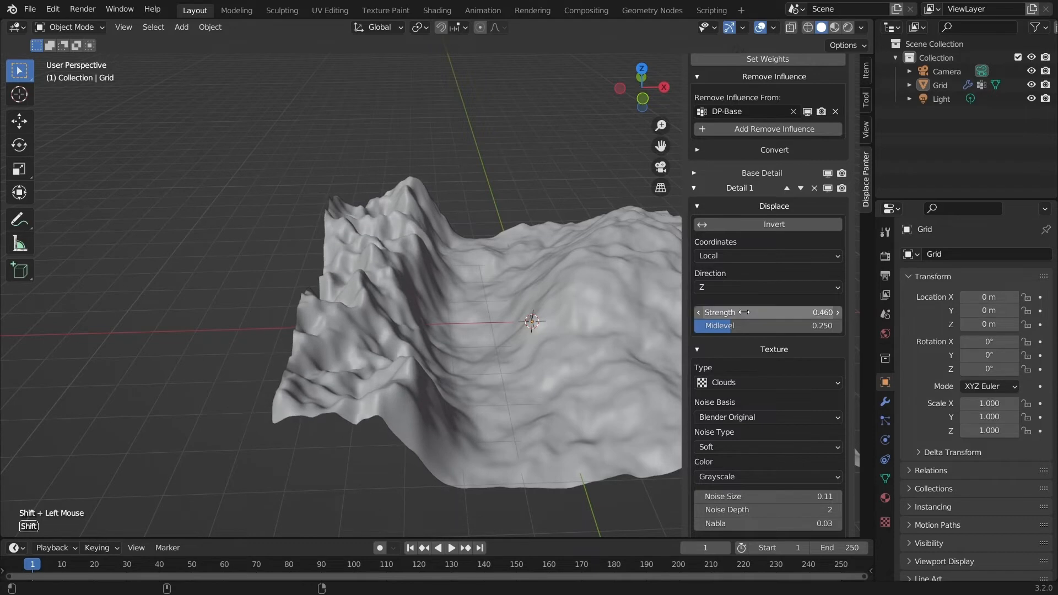
pyautogui.scroll(2, 283, 301)
pyautogui.moveTo(283, 301); pyautogui.dragTo(669, 375, button='middle')
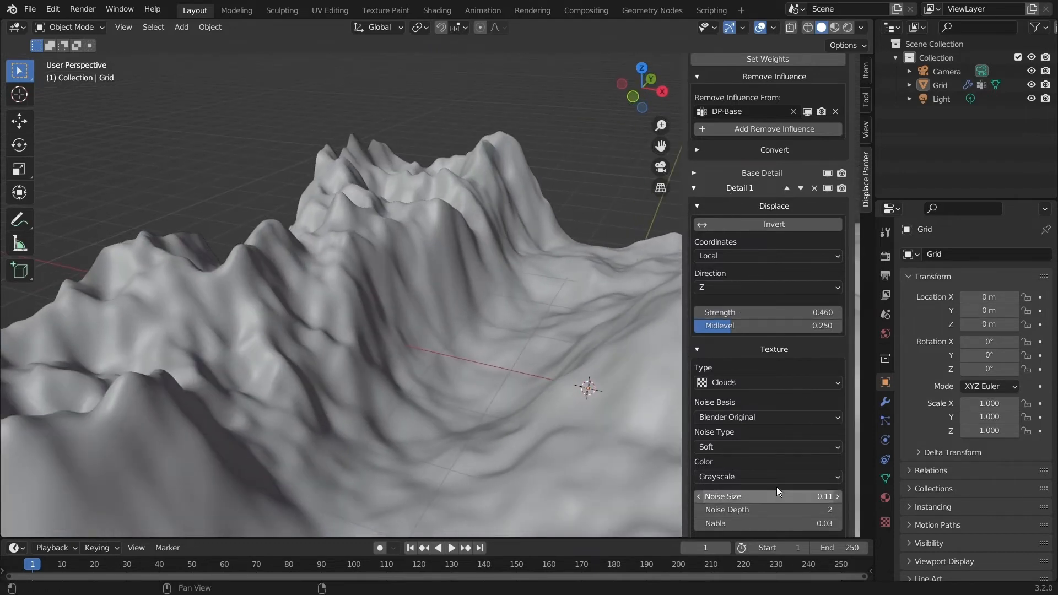
# Step: Set the first added detail's noise size to 2.00 and its noise basis to Voronoi Crackle
pyautogui.moveTo(759, 498); pyautogui.dragTo(871, 498)
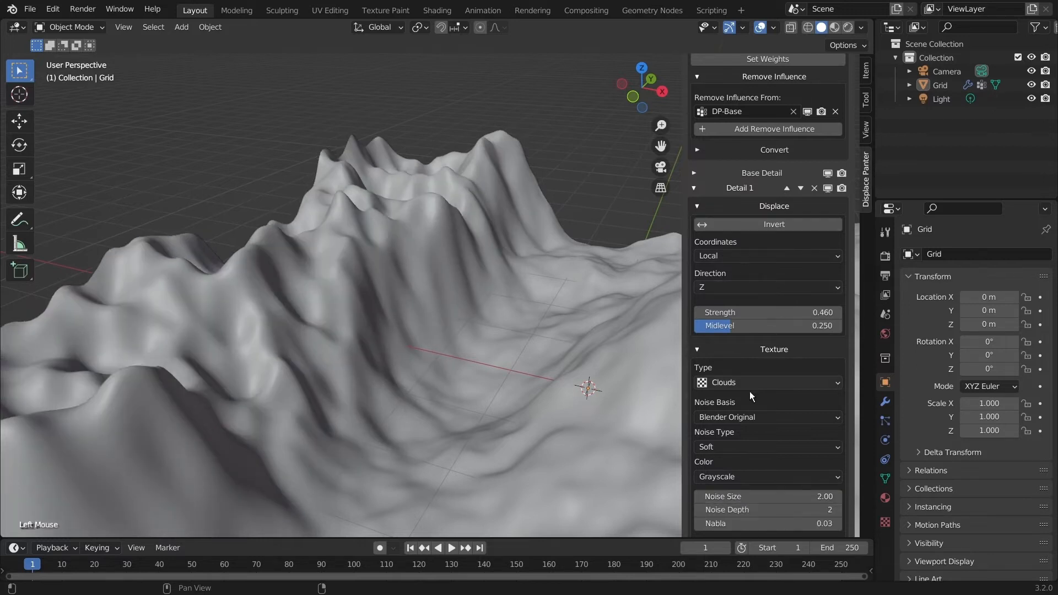
pyautogui.click(742, 416)
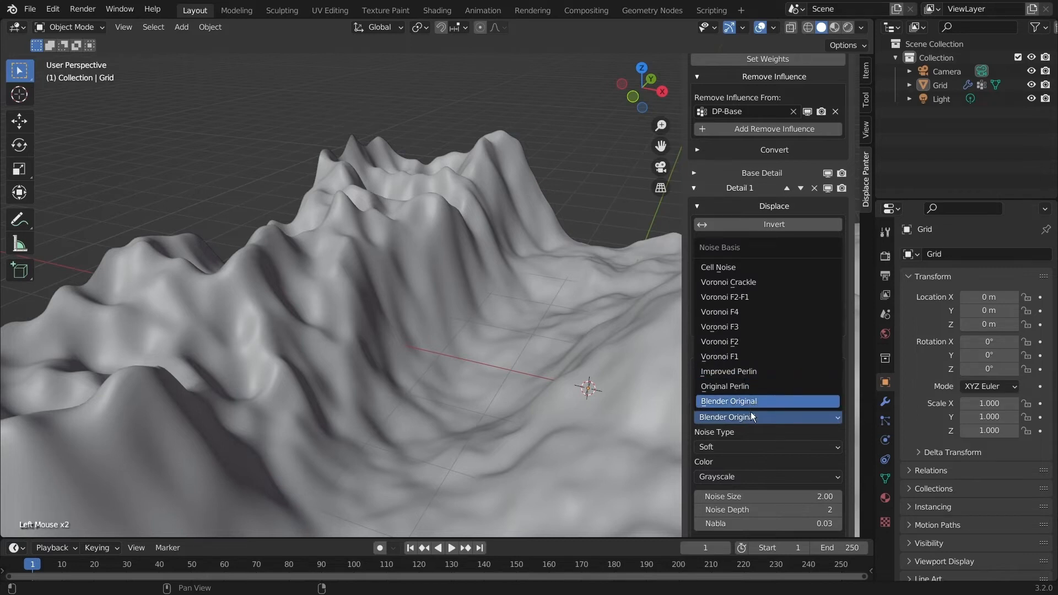
pyautogui.click(760, 286)
pyautogui.scroll(-2, 804, 437)
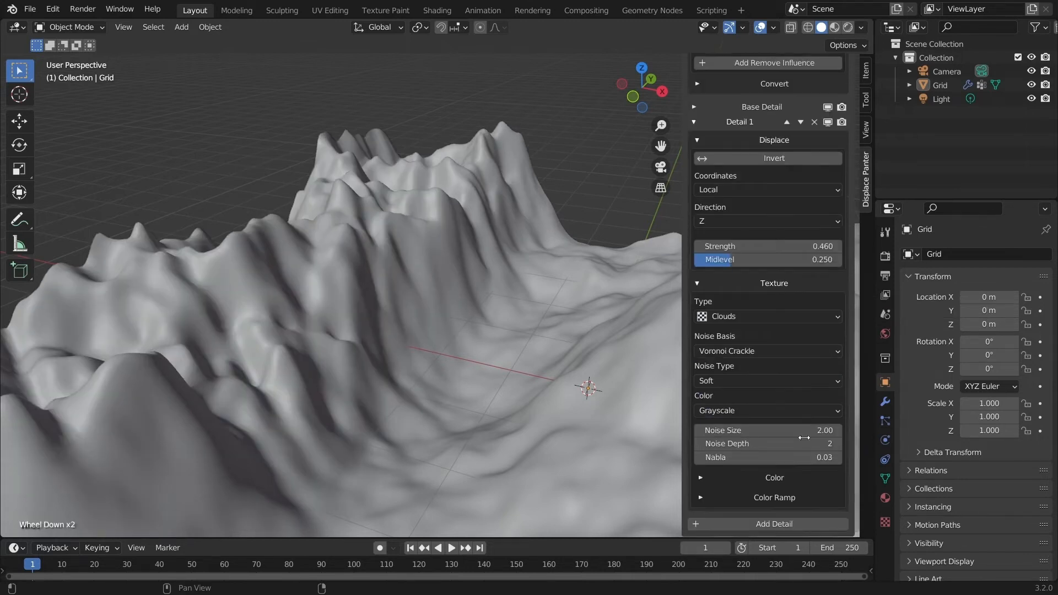
pyautogui.moveTo(774, 430)
pyautogui.mouseDown()
pyautogui.moveTo(750, 430)
pyautogui.moveTo(774, 430)
pyautogui.mouseUp()
# Step: Try a displacement strength of 1.130 on the first added detail and reduce it to 0.660
pyautogui.keyDown('shift'); pyautogui.moveTo(764, 246); pyautogui.dragTo(801, 246); pyautogui.keyUp('shift')
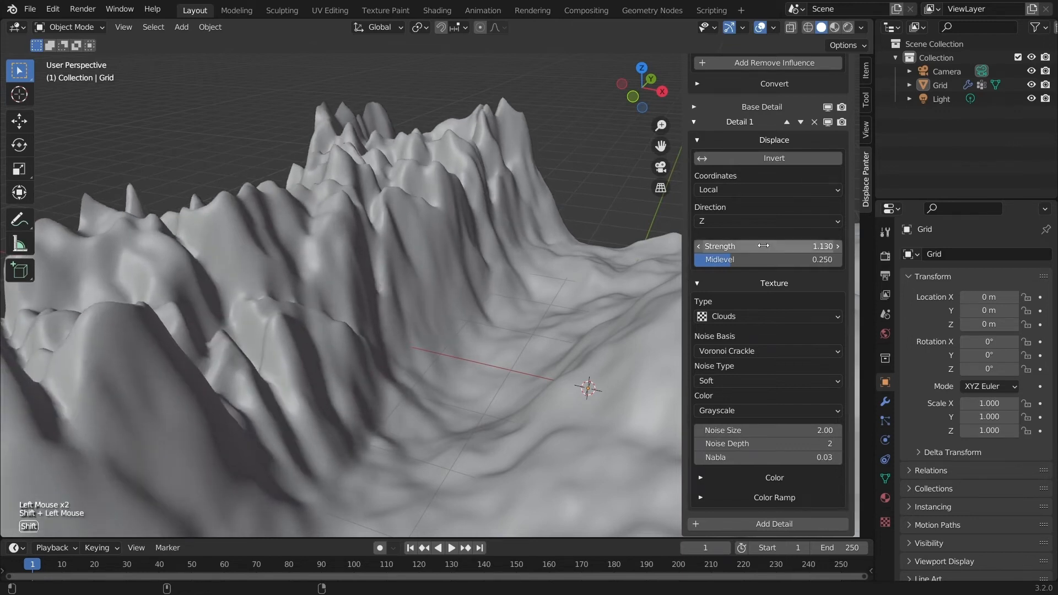
pyautogui.moveTo(772, 430)
pyautogui.mouseDown()
pyautogui.moveTo(736, 430)
pyautogui.moveTo(772, 430)
pyautogui.mouseUp()
pyautogui.moveTo(496, 359); pyautogui.dragTo(348, 381, button='middle')
pyautogui.scroll(-3, 597, 303)
pyautogui.scroll(1, 597, 302)
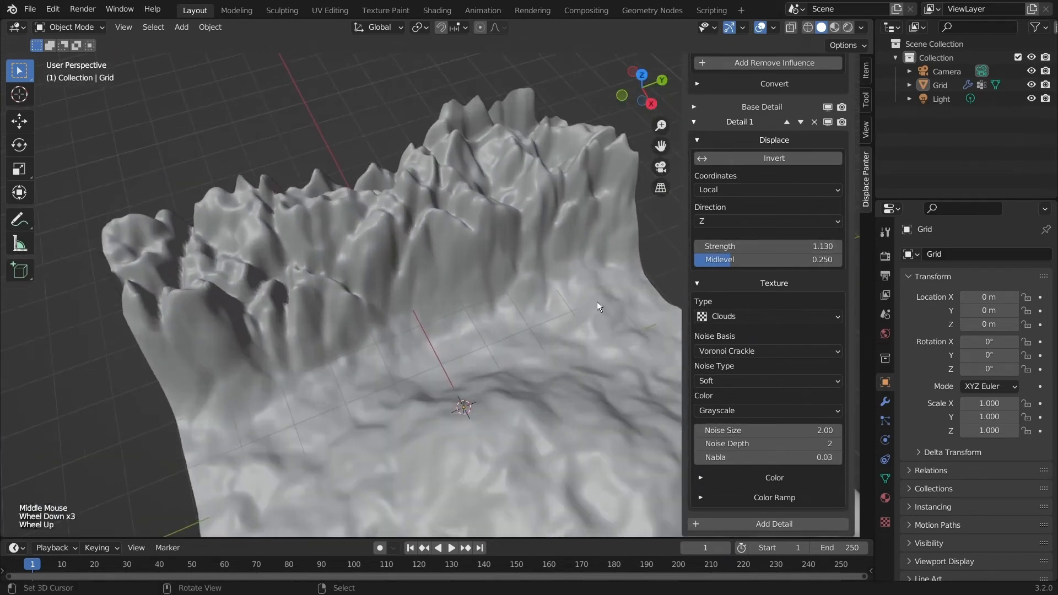
pyautogui.keyDown('shift'); pyautogui.moveTo(775, 248); pyautogui.dragTo(742, 248); pyautogui.keyUp('shift')
pyautogui.moveTo(440, 325); pyautogui.dragTo(449, 294, button='middle')
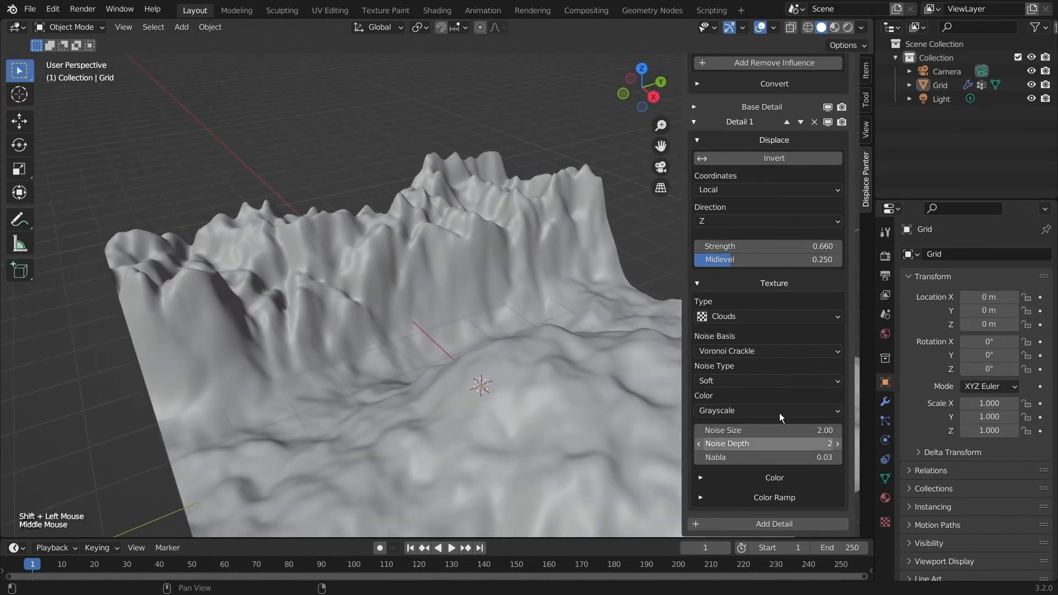
# Step: Add a second detail to the painted layer and expand its displacement and texture settings
pyautogui.click(735, 283)
pyautogui.click(753, 525)
pyautogui.scroll(-3, 754, 518)
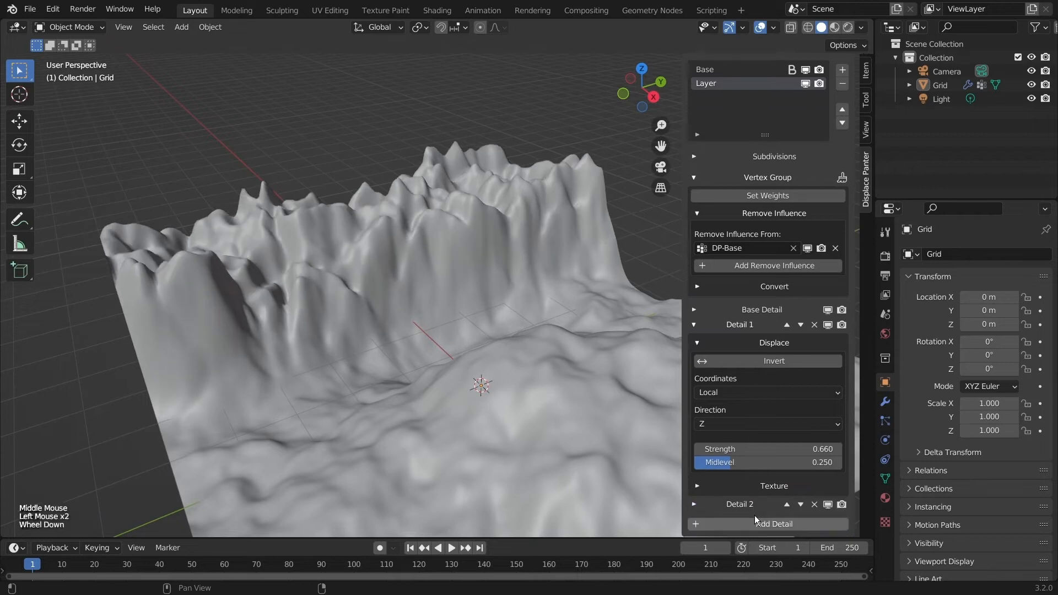
pyautogui.click(740, 503)
pyautogui.scroll(-5, 733, 520)
pyautogui.click(773, 500)
pyautogui.scroll(-2, 759, 455)
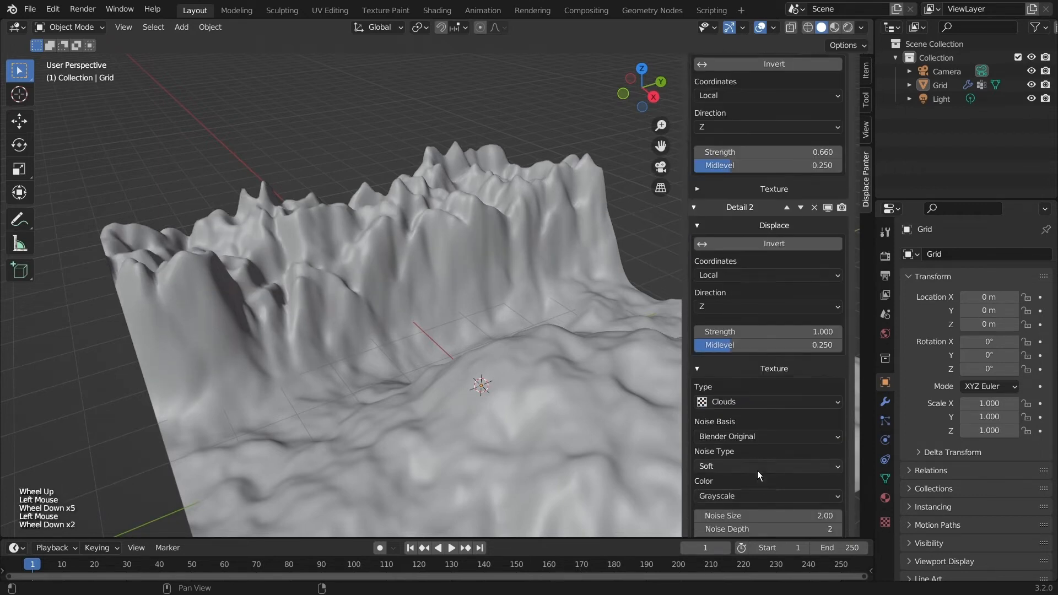
# Step: Set the second added detail's noise size to 0.18 and strength to 0.540, and collapse both details' settings
pyautogui.moveTo(772, 516); pyautogui.dragTo(711, 516)
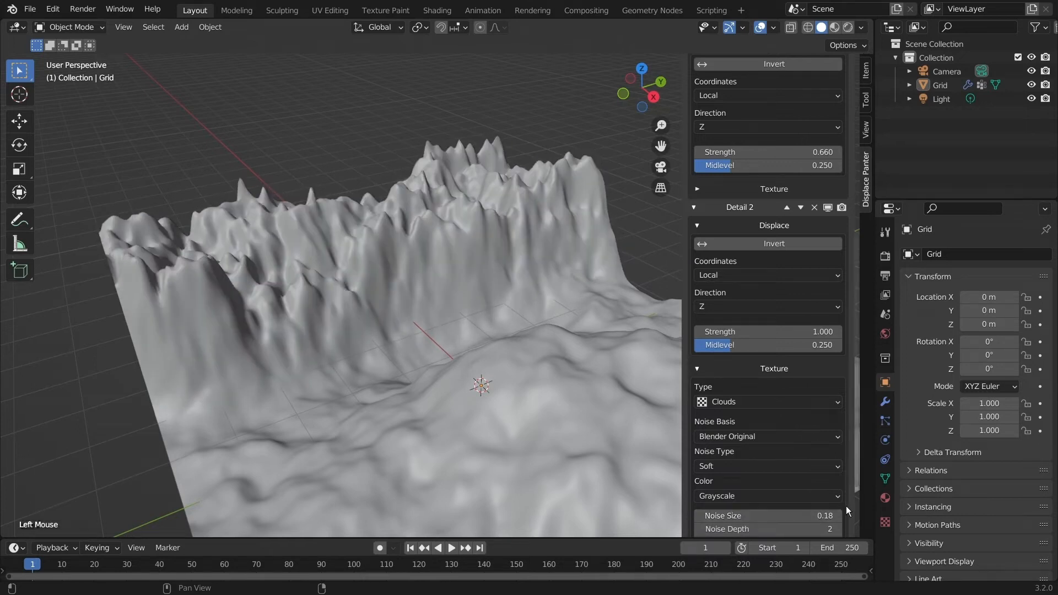
pyautogui.moveTo(753, 332)
pyautogui.keyDown('shift'); pyautogui.mouseDown()
pyautogui.moveTo(698, 332)
pyautogui.moveTo(757, 326)
pyautogui.mouseUp(); pyautogui.keyUp('shift')
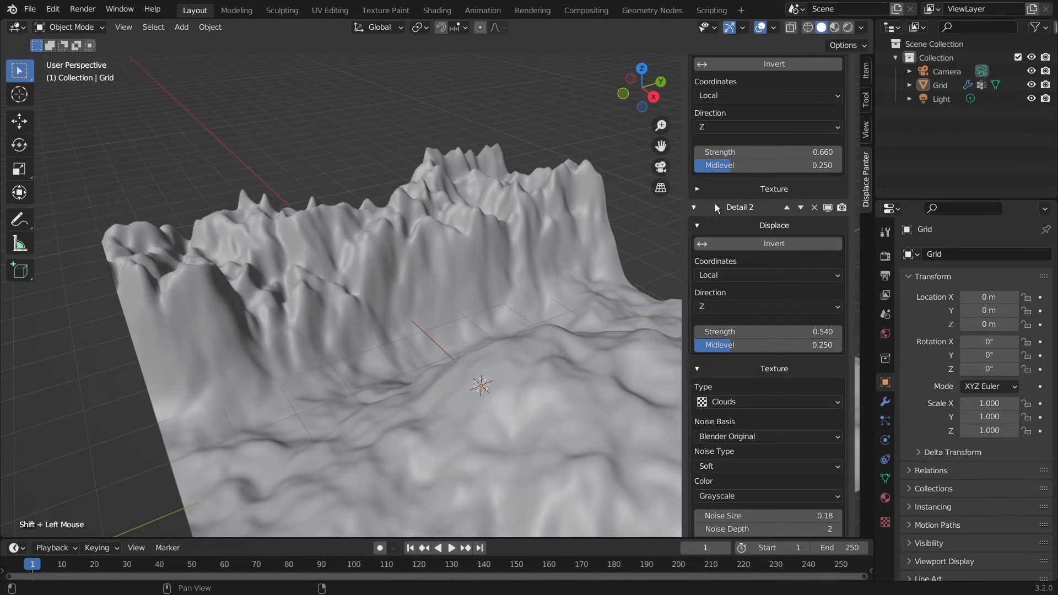
pyautogui.click(698, 209)
pyautogui.click(699, 331)
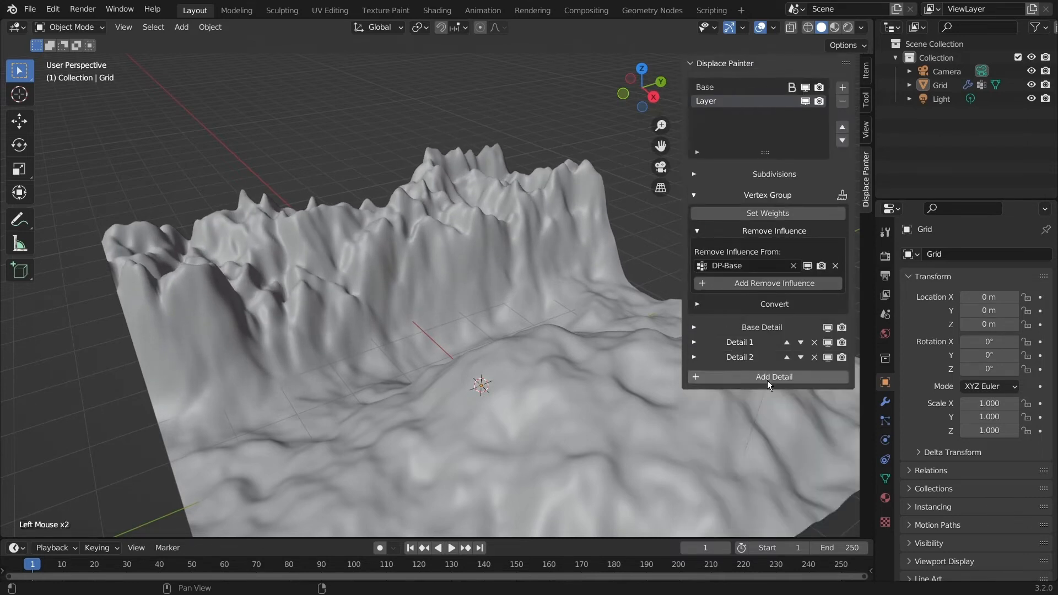
# Step: Compare the terrain with the added details and the base detail switched off and on in the viewport
pyautogui.click(827, 342)
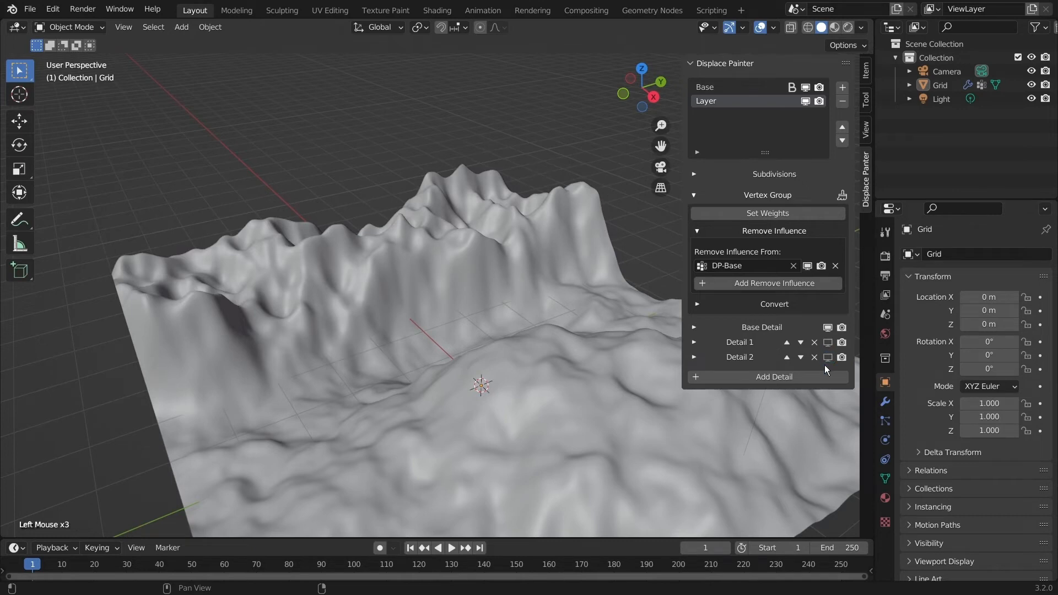
pyautogui.click(828, 343)
pyautogui.click(827, 333)
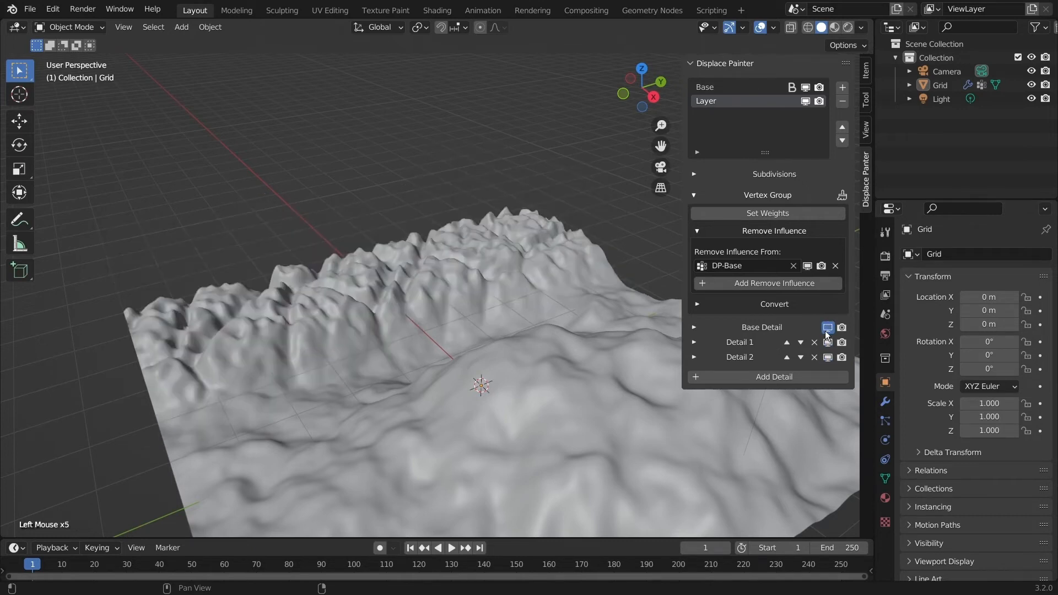
pyautogui.click(827, 333)
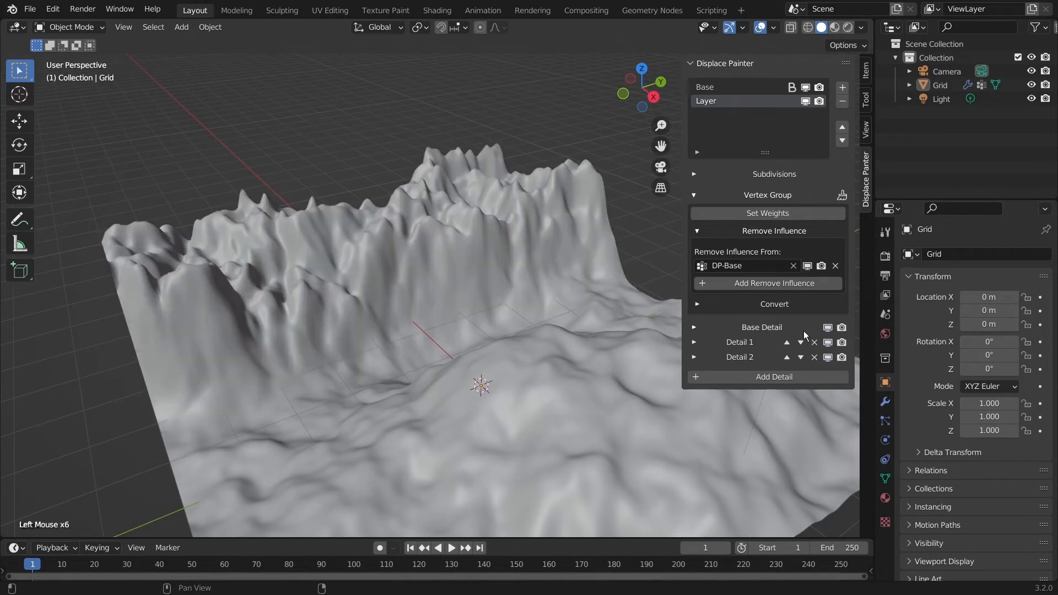
pyautogui.scroll(-2, 445, 332)
pyautogui.moveTo(446, 332); pyautogui.dragTo(472, 366, button='middle')
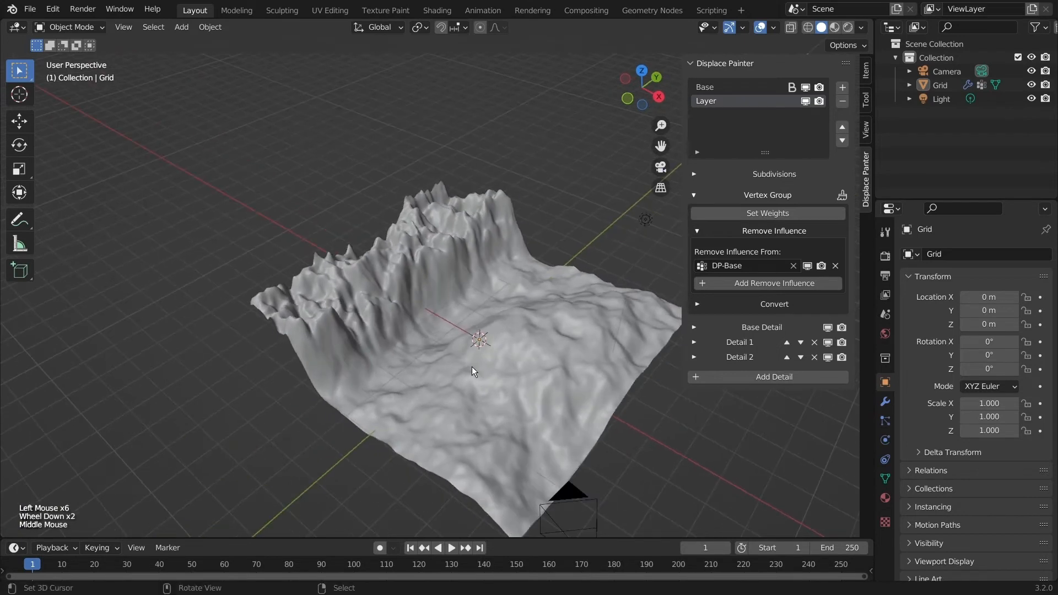
# Step: Set the base subdivision's viewport levels to 1
pyautogui.click(773, 175)
pyautogui.click(841, 206)
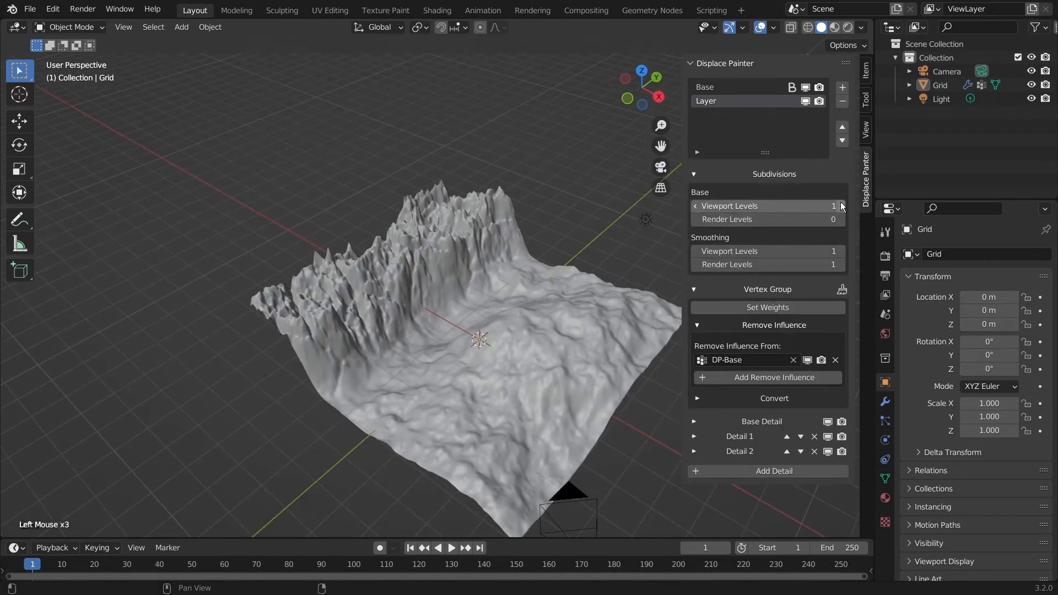
pyautogui.scroll(2, 418, 306)
pyautogui.scroll(-1, 789, 350)
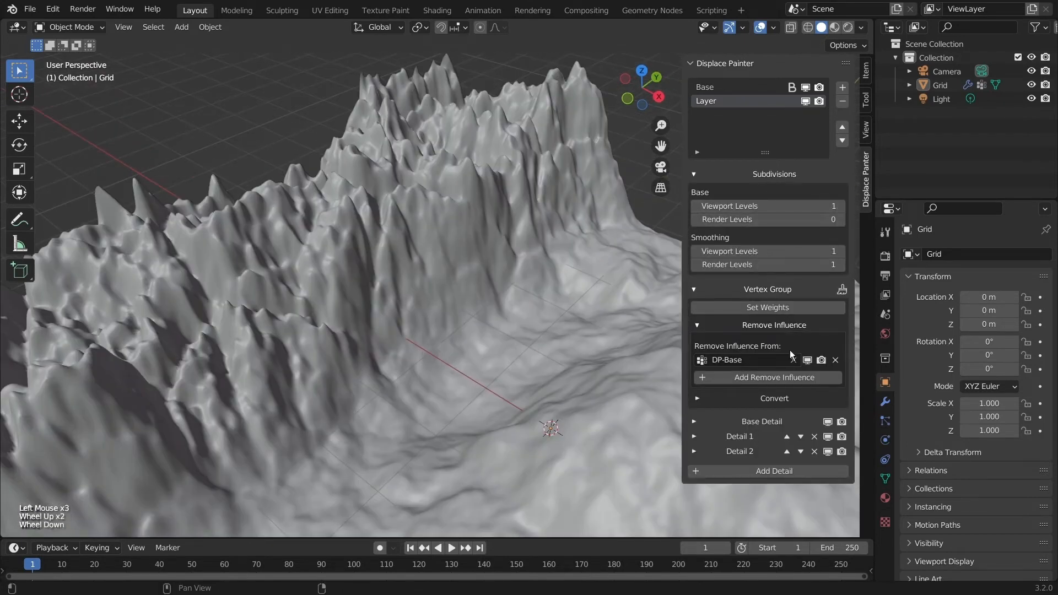
# Step: Reduce the second added detail's displacement strength to 0.130
pyautogui.click(739, 452)
pyautogui.scroll(-3, 739, 455)
pyautogui.moveTo(739, 444)
pyautogui.keyDown('shift'); pyautogui.mouseDown()
pyautogui.moveTo(749, 444)
pyautogui.moveTo(692, 444)
pyautogui.moveTo(720, 444)
pyautogui.mouseUp(); pyautogui.keyUp('shift')
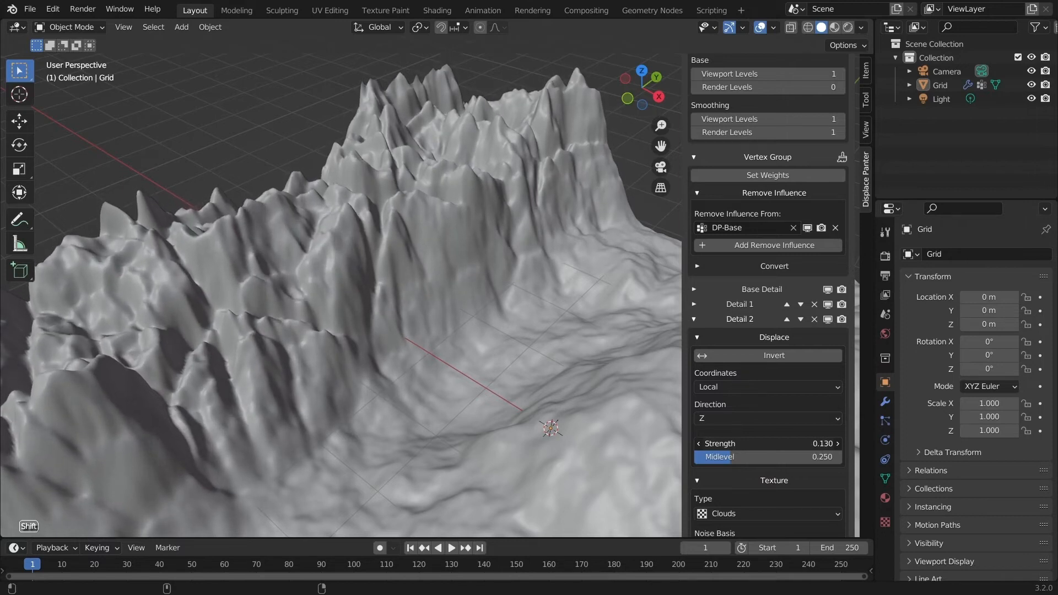
# Step: Reduce Detail 1's displacement strength to 0.310 and collapse the settings of both added details
pyautogui.click(734, 306)
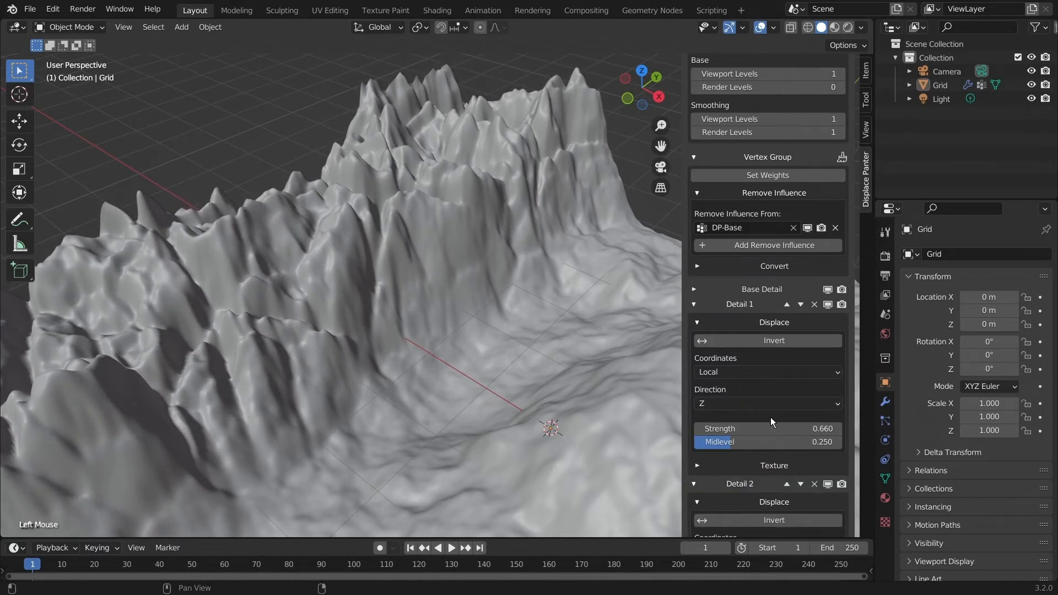
pyautogui.keyDown('shift'); pyautogui.moveTo(771, 428); pyautogui.dragTo(749, 428); pyautogui.keyUp('shift')
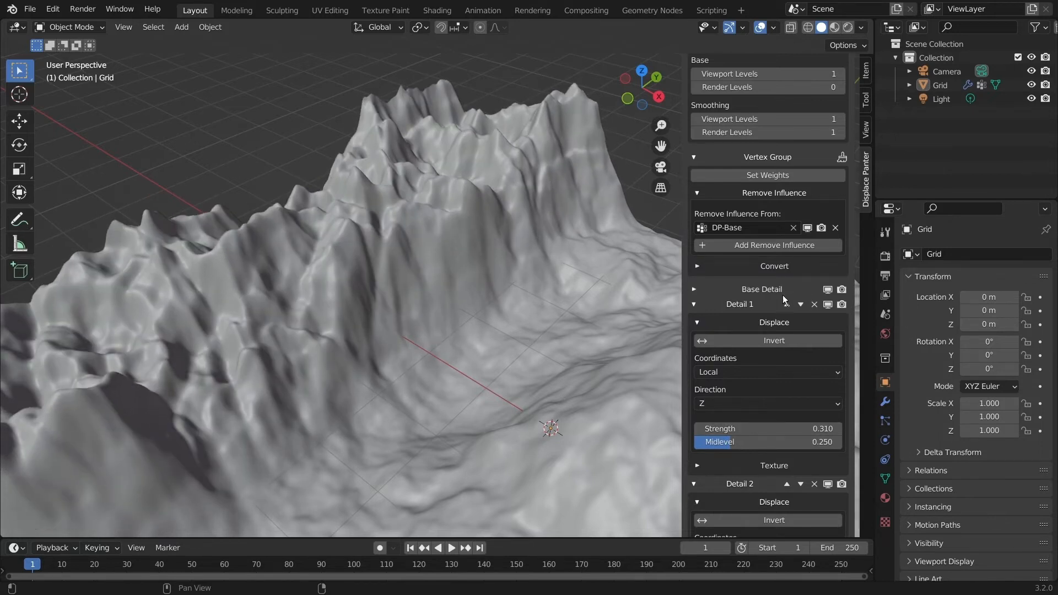
pyautogui.click(702, 305)
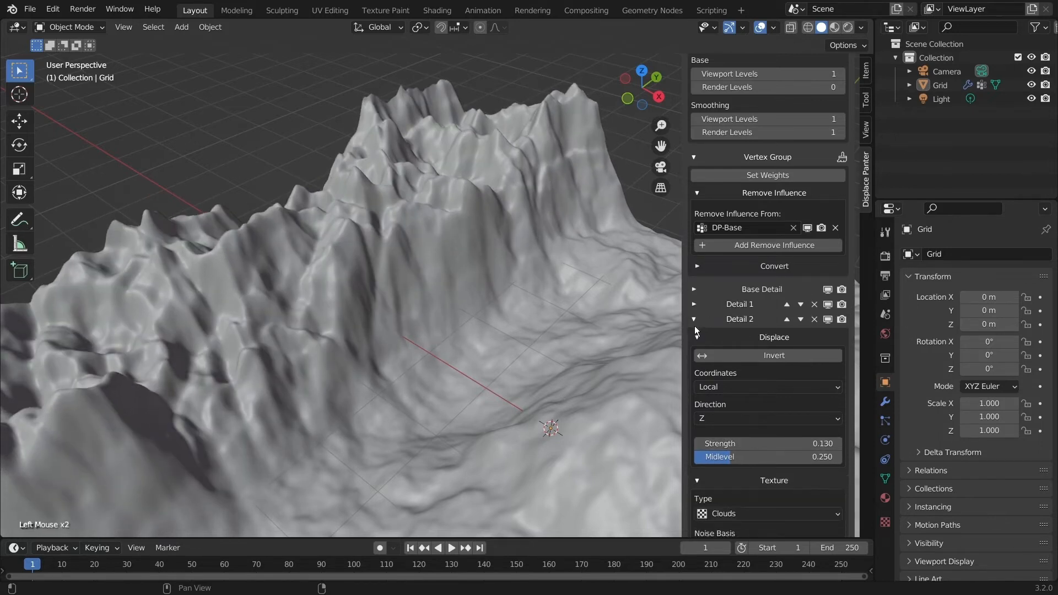
pyautogui.click(705, 324)
pyautogui.scroll(2, 705, 325)
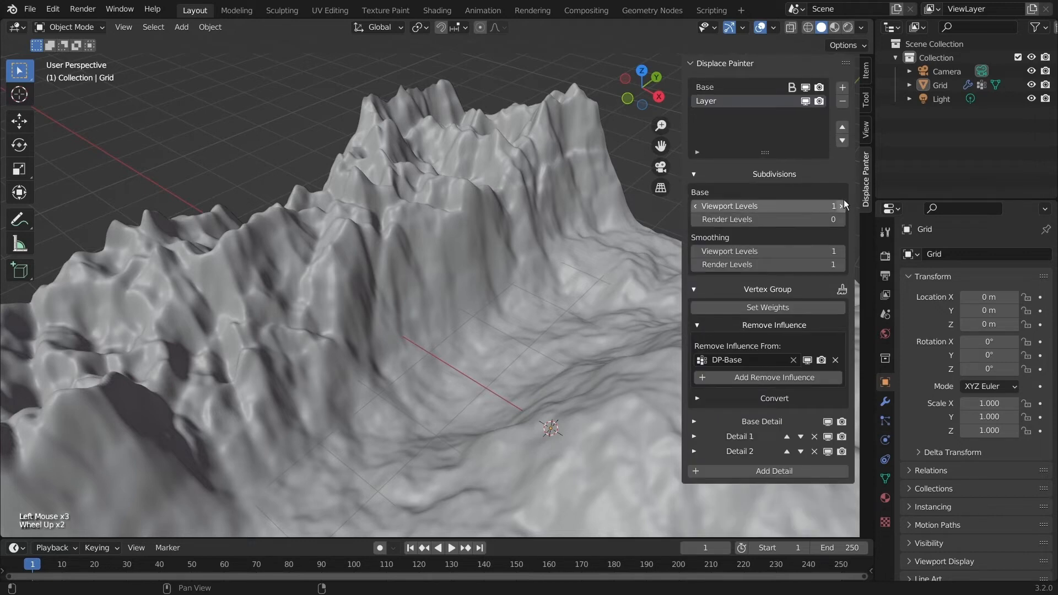
# Step: Set the base subdivision's viewport levels to 2 and keep the smoothing viewport levels at 1
pyautogui.click(841, 252)
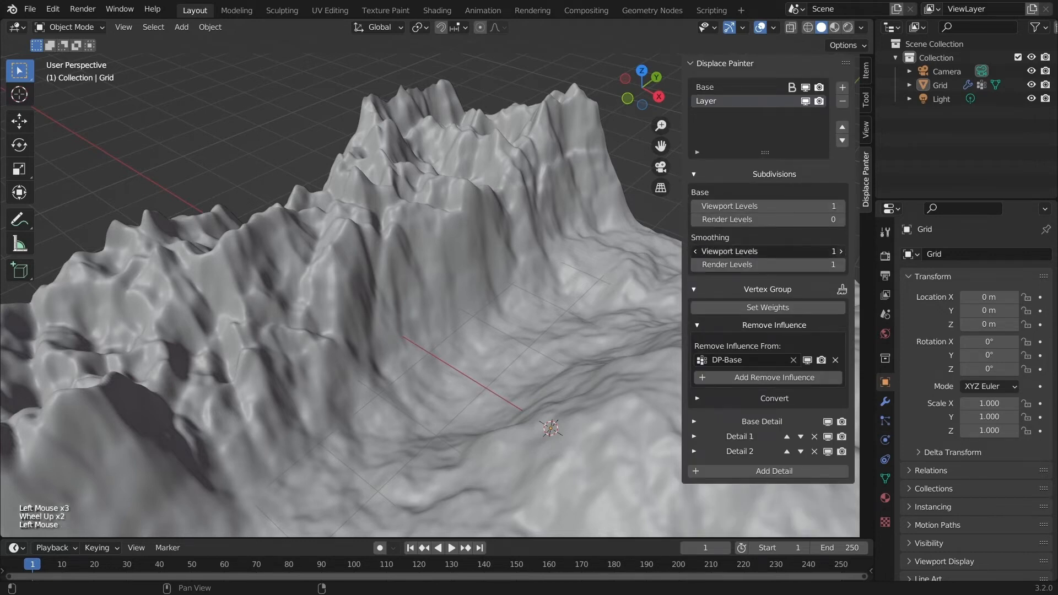
pyautogui.click(697, 251)
pyautogui.click(841, 207)
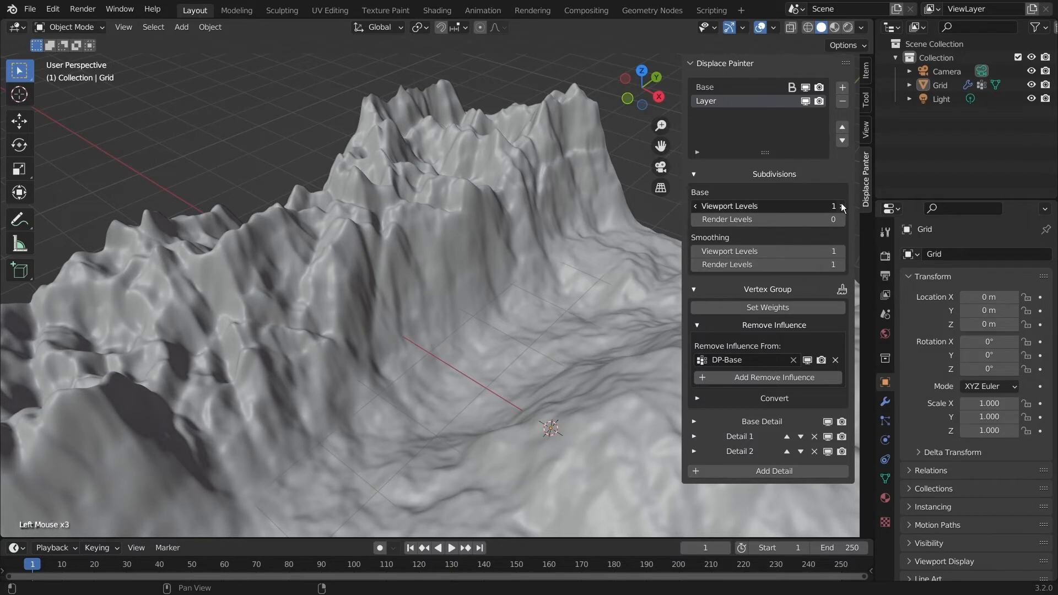
pyautogui.scroll(-2, 481, 347)
pyautogui.scroll(2, 479, 346)
pyautogui.moveTo(479, 347); pyautogui.dragTo(505, 341, button='middle')
pyautogui.scroll(-1, 507, 340)
pyautogui.scroll(1, 507, 340)
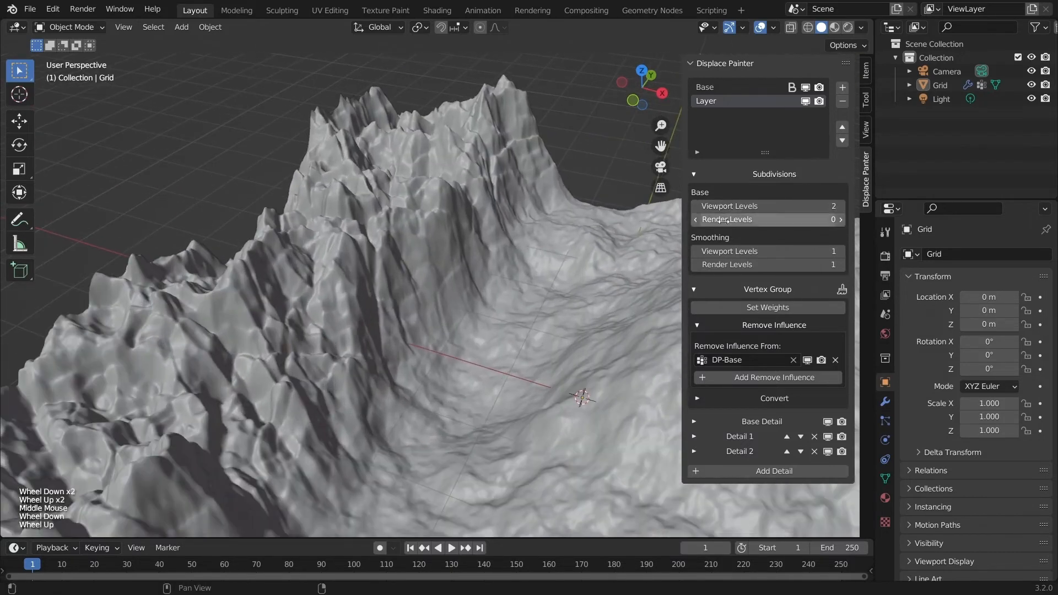
# Step: Try painting a second ridge along the valley on the layer with weight 1.000, and undo the painting
pyautogui.click(843, 290)
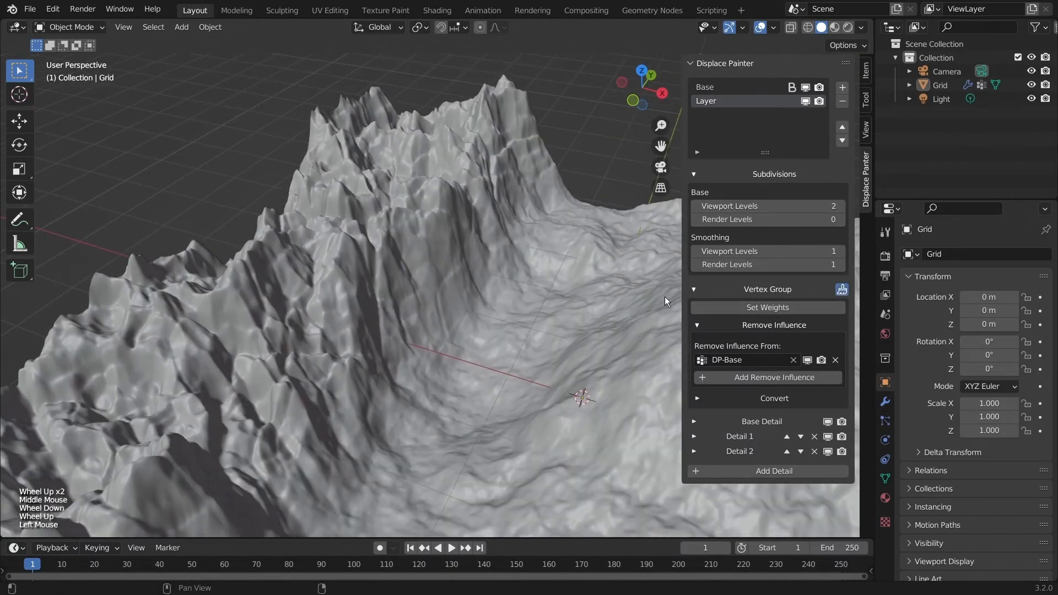
pyautogui.scroll(-2, 593, 259)
pyautogui.scroll(3, 592, 253)
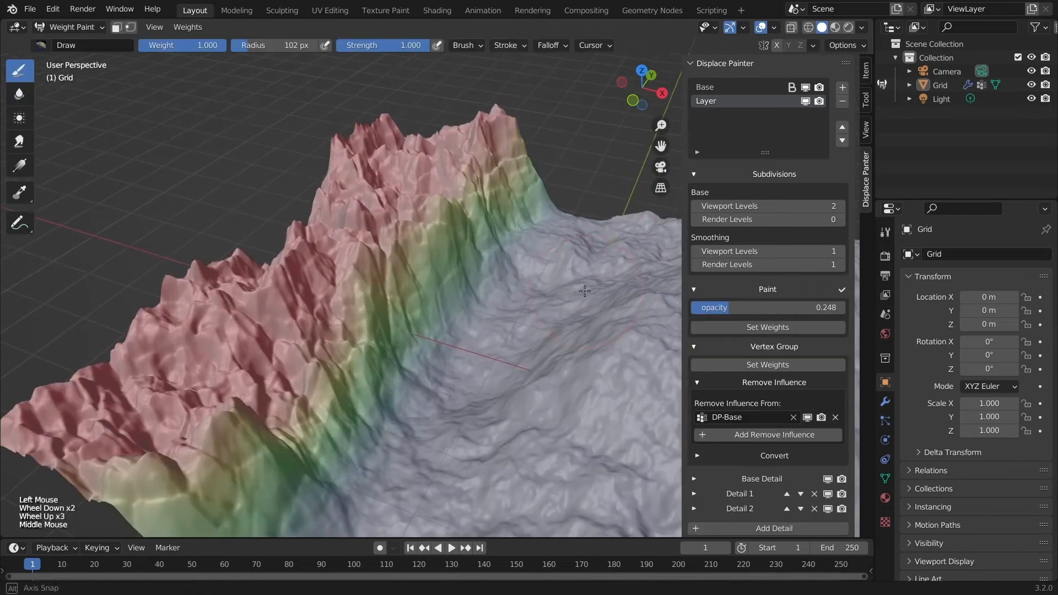
pyautogui.moveTo(594, 242); pyautogui.dragTo(597, 226, button='middle')
pyautogui.scroll(-1, 597, 225)
pyautogui.scroll(-2, 597, 225)
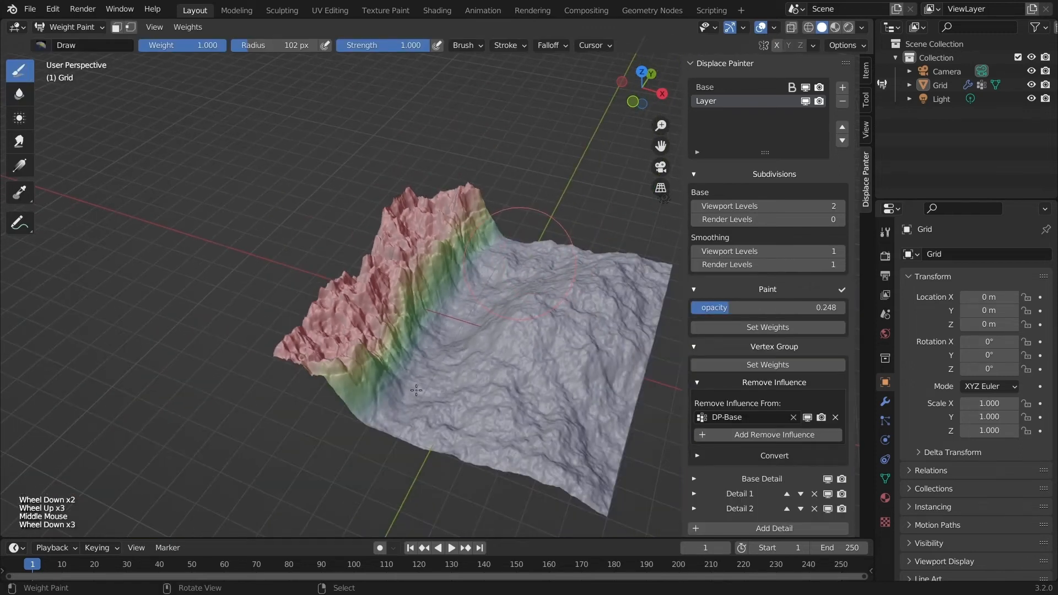
pyautogui.moveTo(520, 264); pyautogui.dragTo(408, 440)
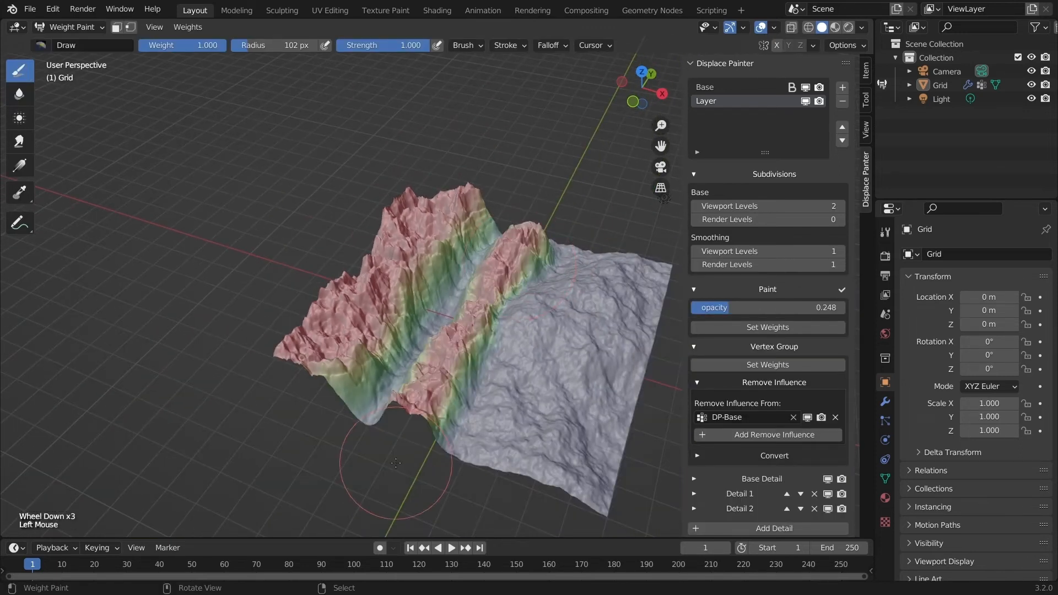
pyautogui.keyDown('ctrl'); pyautogui.scroll(2, 497, 339); pyautogui.keyUp('ctrl')
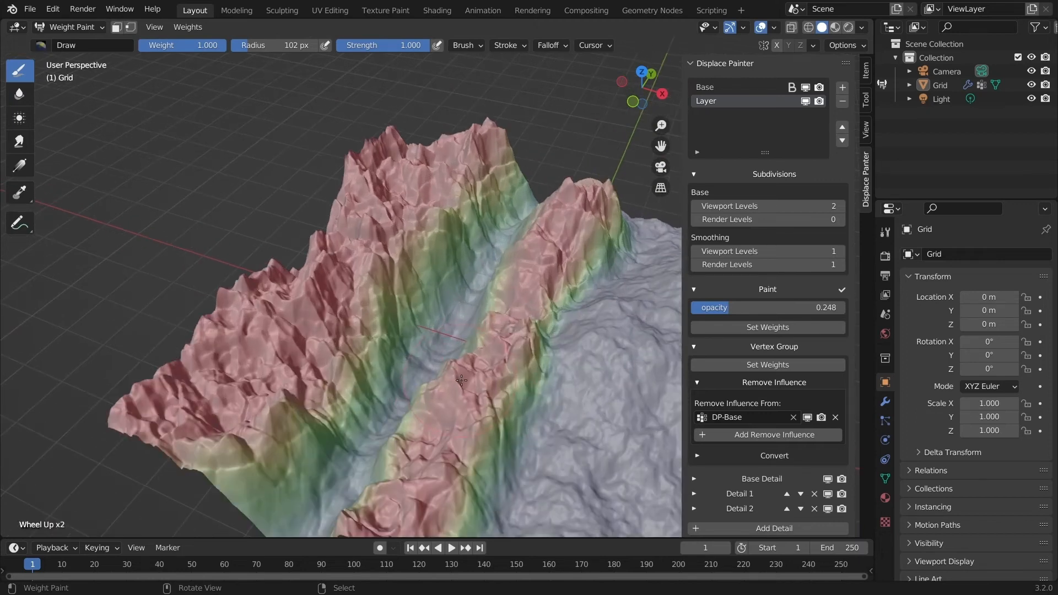
pyautogui.hotkey('ctrl', 'z')
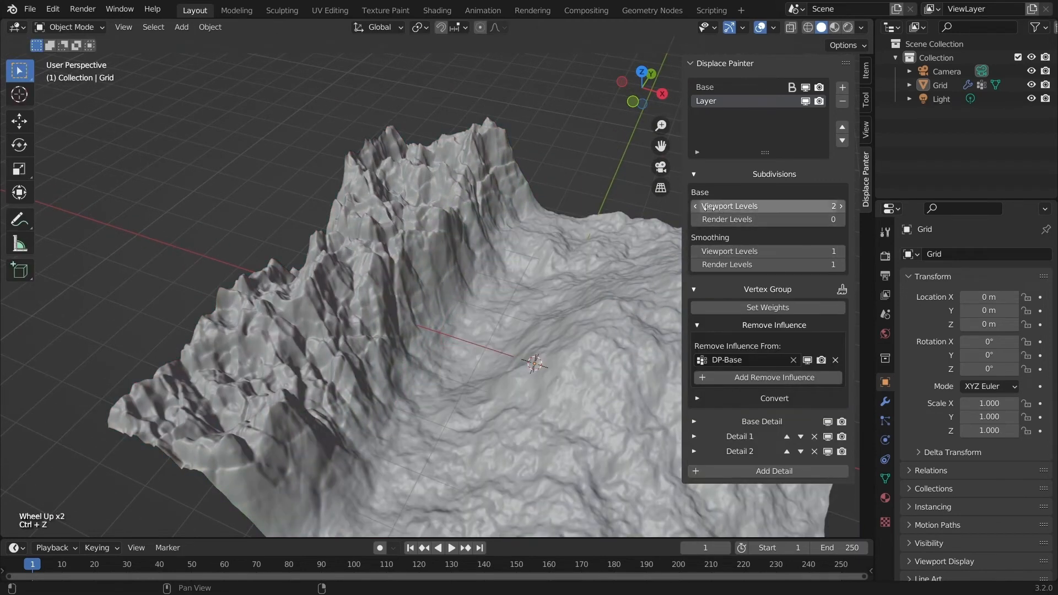
# Step: Lower the base subdivision's viewport levels to 0
pyautogui.doubleClick(699, 205)
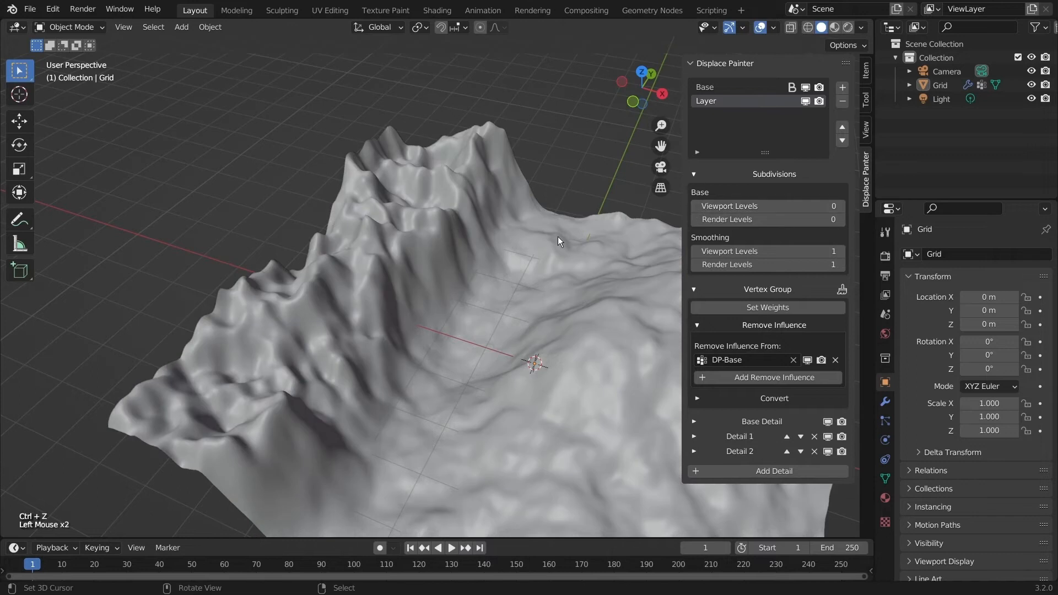
pyautogui.scroll(-2, 522, 282)
pyautogui.scroll(1, 521, 282)
# Step: Try painting the valley ridge on the layer at the lower subdivision, and undo the painting
pyautogui.click(843, 288)
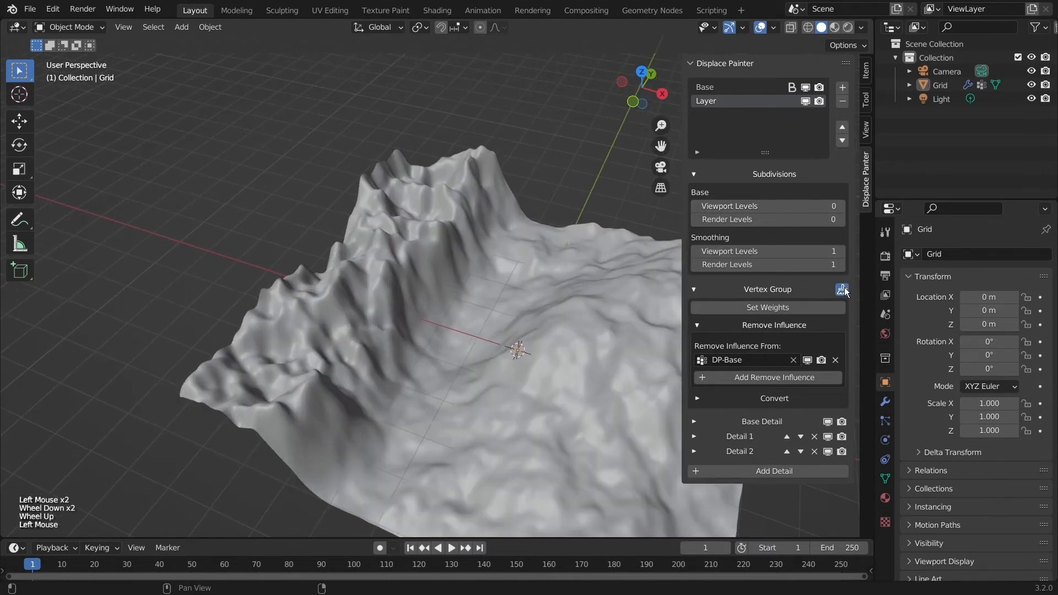
pyautogui.moveTo(579, 252)
pyautogui.mouseDown()
pyautogui.moveTo(526, 292)
pyautogui.moveTo(397, 450)
pyautogui.mouseUp()
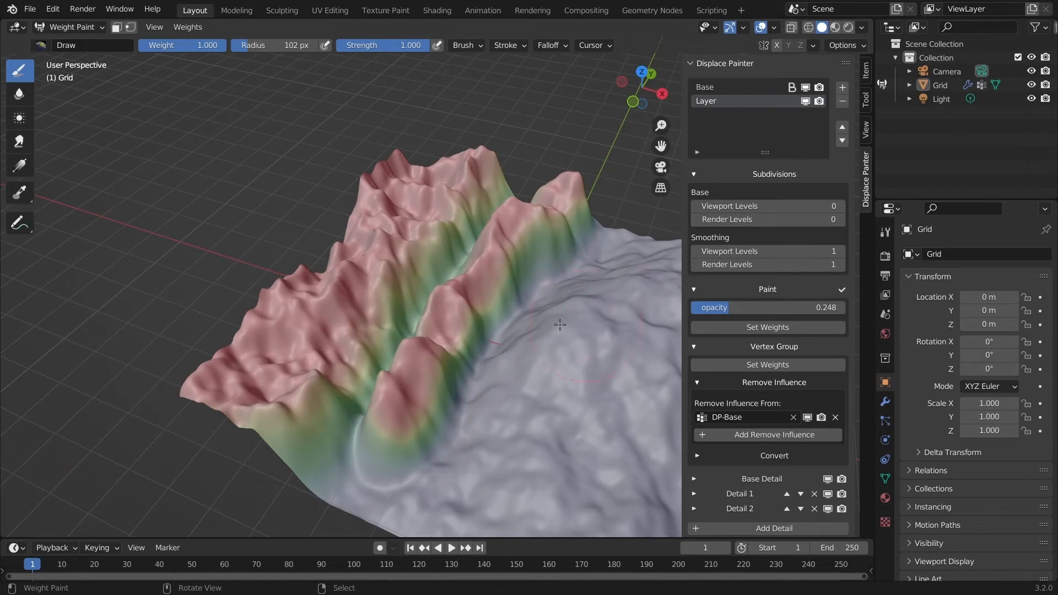
pyautogui.hotkey('ctrl', 'z')
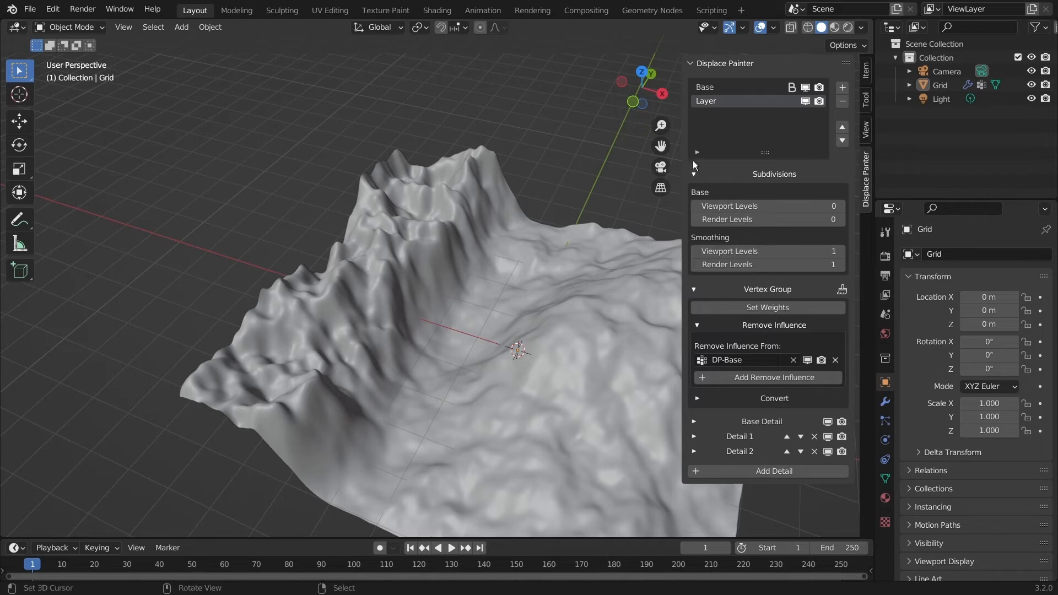
# Step: Set the smoothing viewport levels to 0 to examine the surface up close, and restore them to 1
pyautogui.click(700, 251)
pyautogui.click(696, 248)
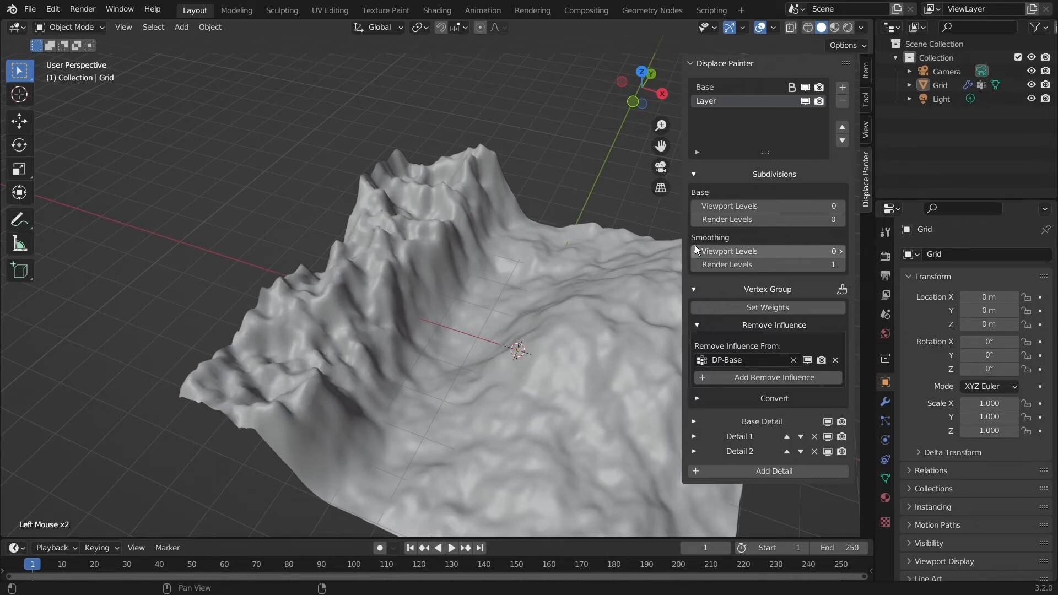
pyautogui.scroll(3, 457, 262)
pyautogui.scroll(-1, 238, 264)
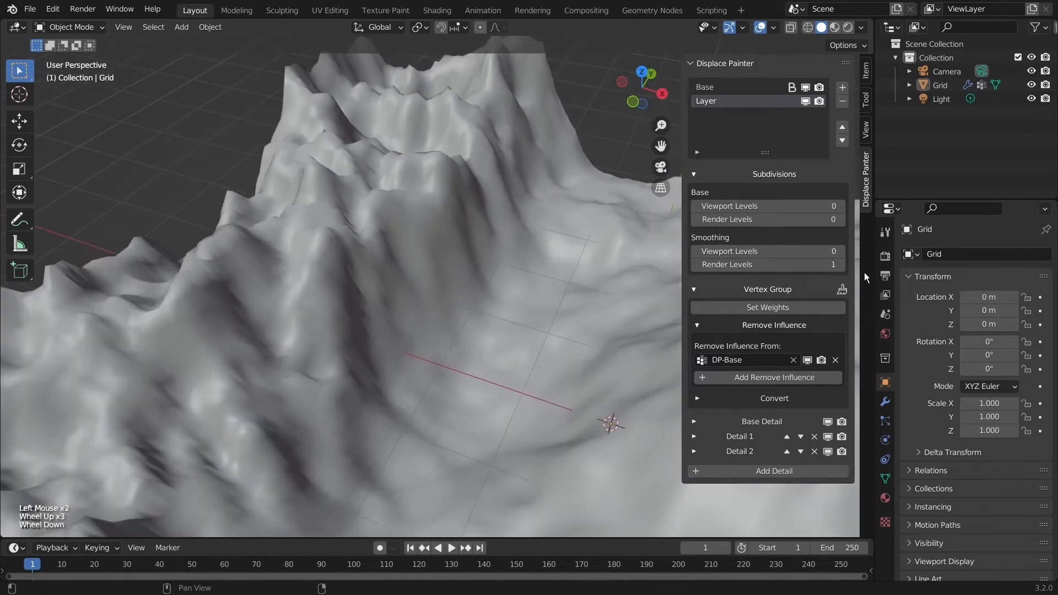
pyautogui.click(843, 252)
pyautogui.scroll(-4, 409, 257)
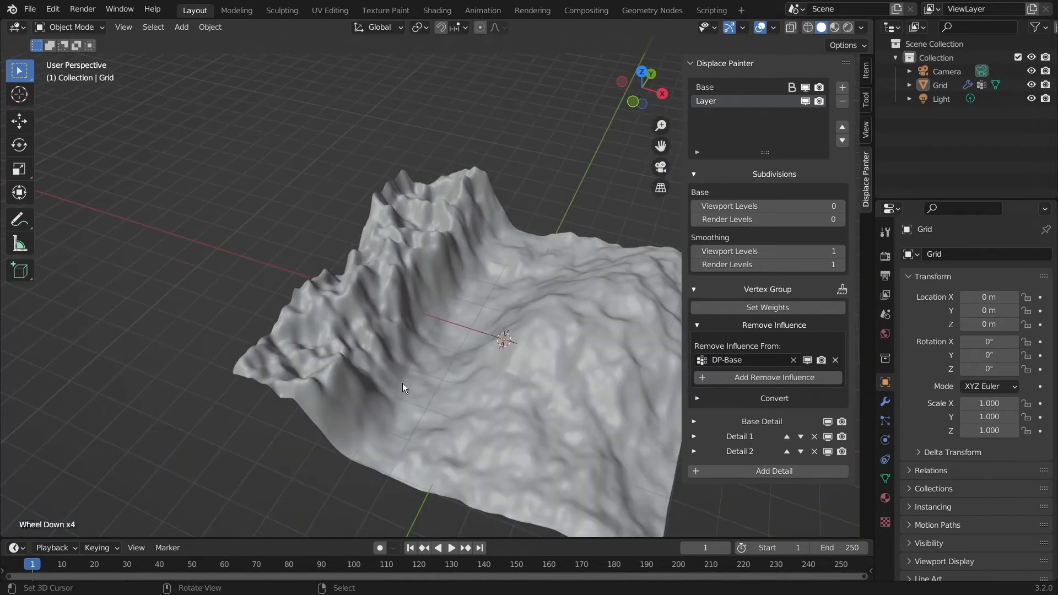
# Step: Collapse the layer's Remove Influence settings and examine the whole terrain from a lower angle
pyautogui.click(751, 325)
pyautogui.scroll(-2, 504, 316)
pyautogui.scroll(1, 504, 316)
pyautogui.moveTo(504, 317); pyautogui.dragTo(481, 275, button='middle')
pyautogui.keyDown('ctrl'); pyautogui.scroll(-1, 464, 366); pyautogui.keyUp('ctrl')
pyautogui.keyDown('ctrl'); pyautogui.scroll(1, 465, 366); pyautogui.keyUp('ctrl')
pyautogui.keyDown('ctrl'); pyautogui.moveTo(464, 366); pyautogui.dragTo(493, 295, button='middle'); pyautogui.keyUp('ctrl')
pyautogui.keyDown('shift'); pyautogui.scroll(-1, 517, 309); pyautogui.keyUp('shift')
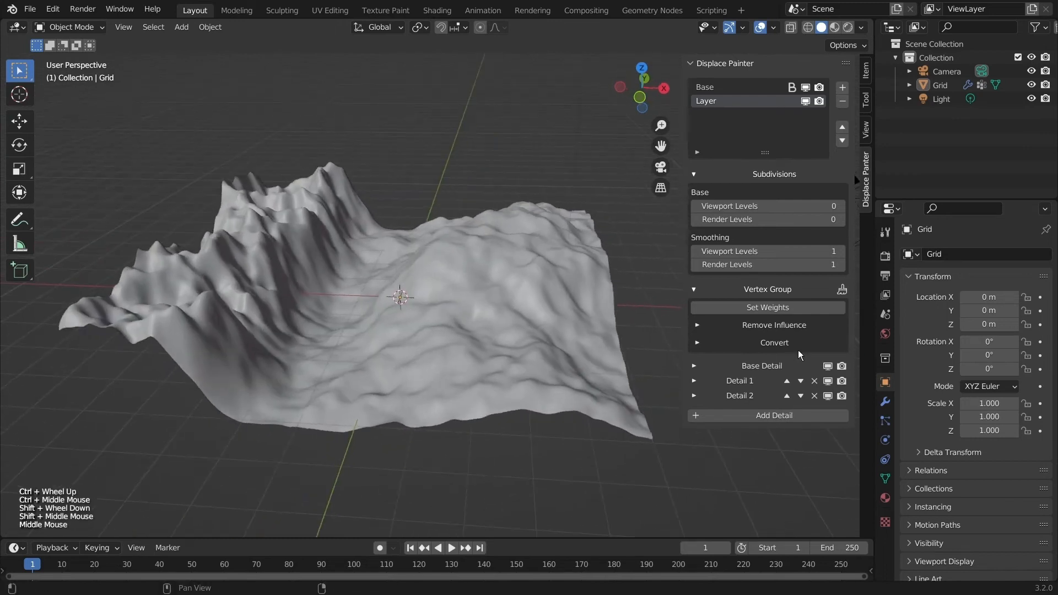
# Step: Swap the order of Detail 1 and Detail 2 several times, checking the moved details' settings, and collapse them
pyautogui.click(787, 396)
pyautogui.click(803, 383)
pyautogui.click(787, 396)
pyautogui.click(733, 397)
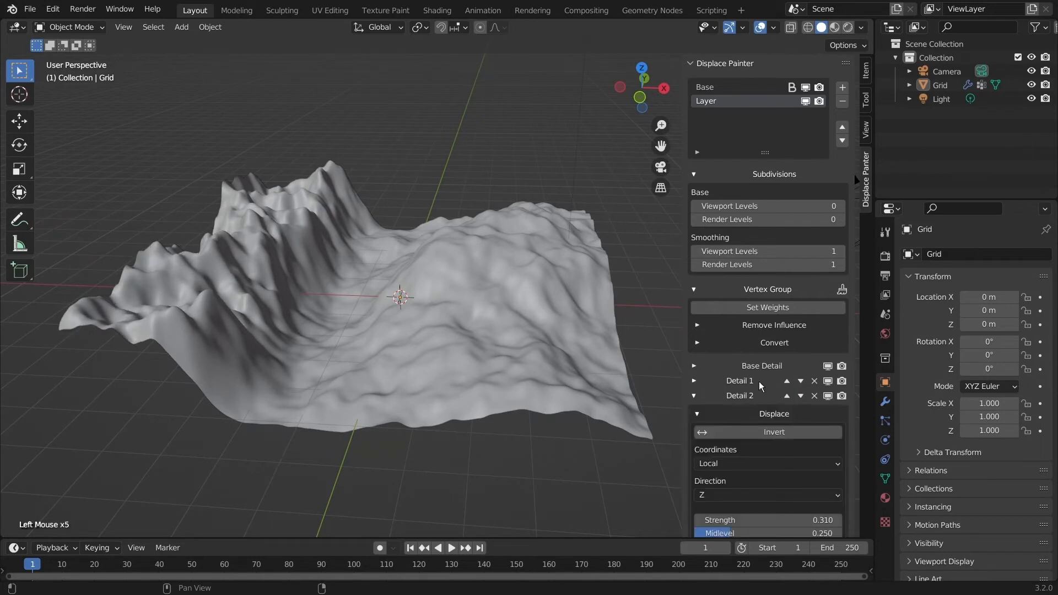
pyautogui.click(787, 396)
pyautogui.click(754, 380)
pyautogui.click(744, 396)
pyautogui.click(744, 395)
pyautogui.click(744, 396)
pyautogui.moveTo(403, 321); pyautogui.dragTo(484, 372, button='middle')
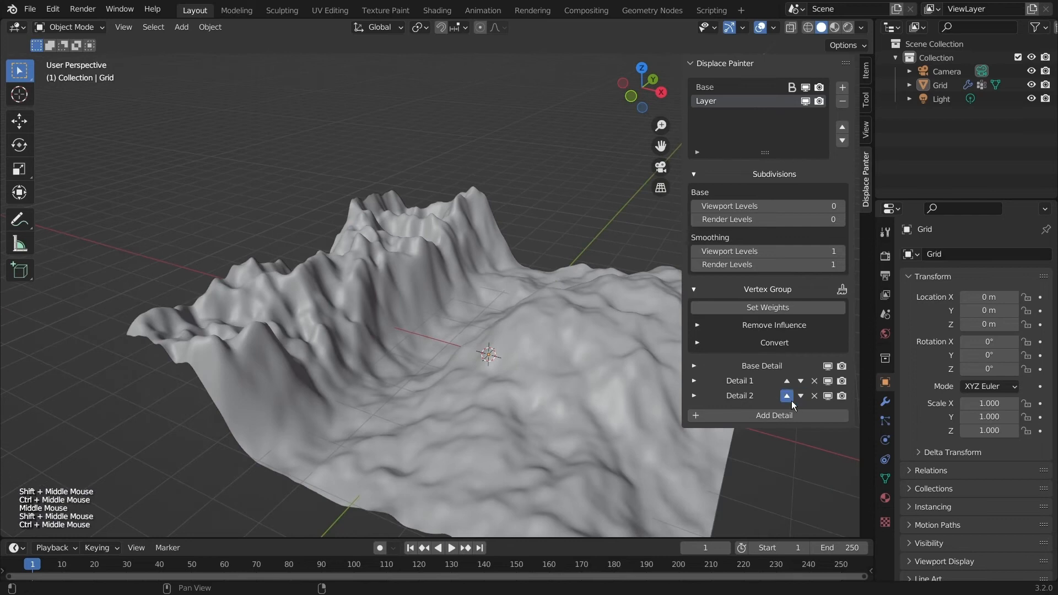
# Step: Move the painted layer above Base in the layer list
pyautogui.scroll(2, 833, 124)
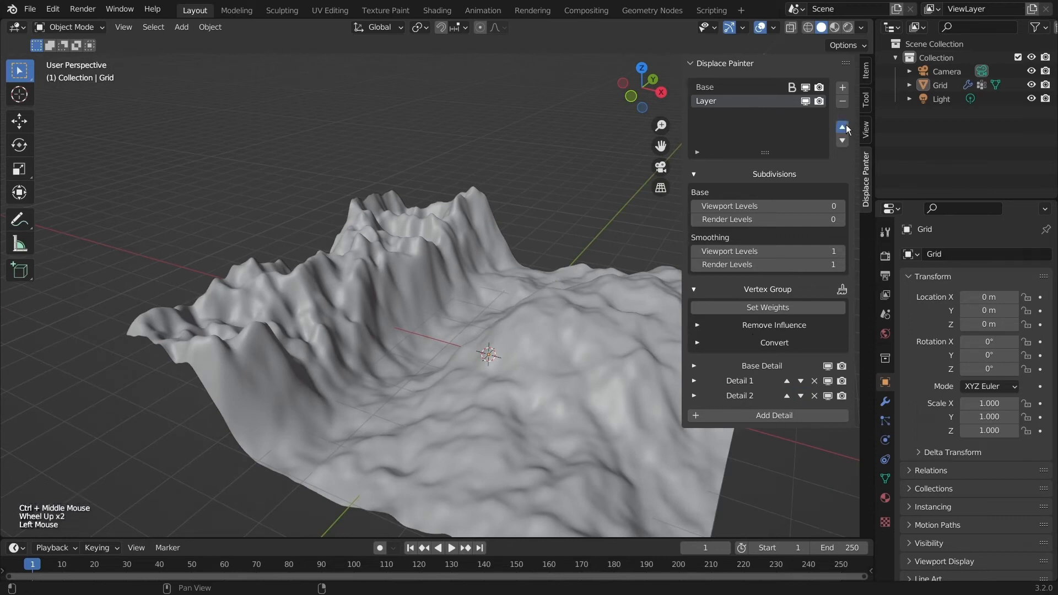
pyautogui.click(846, 126)
pyautogui.click(842, 141)
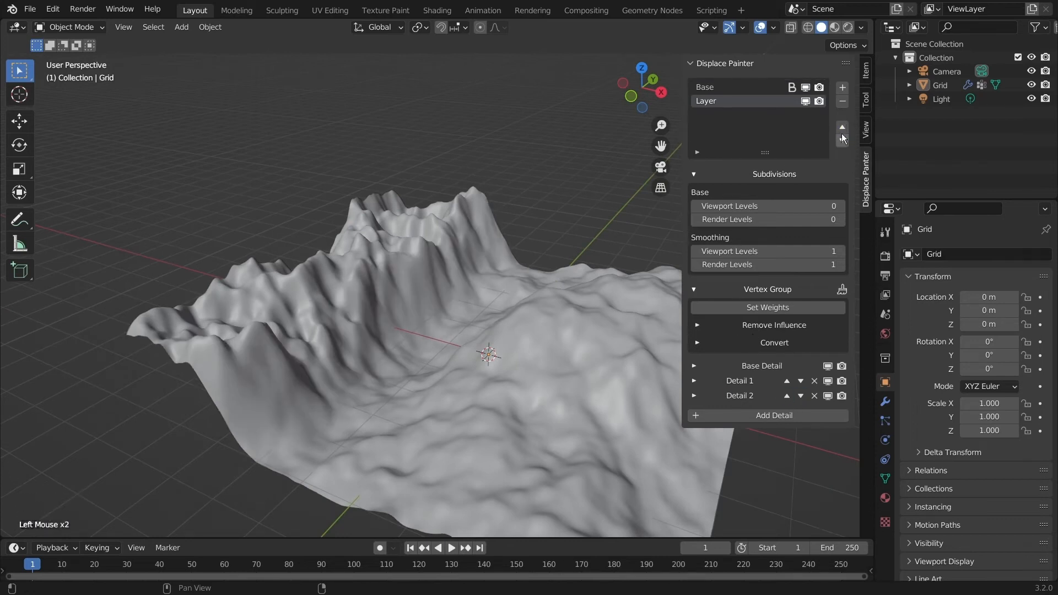
pyautogui.click(843, 129)
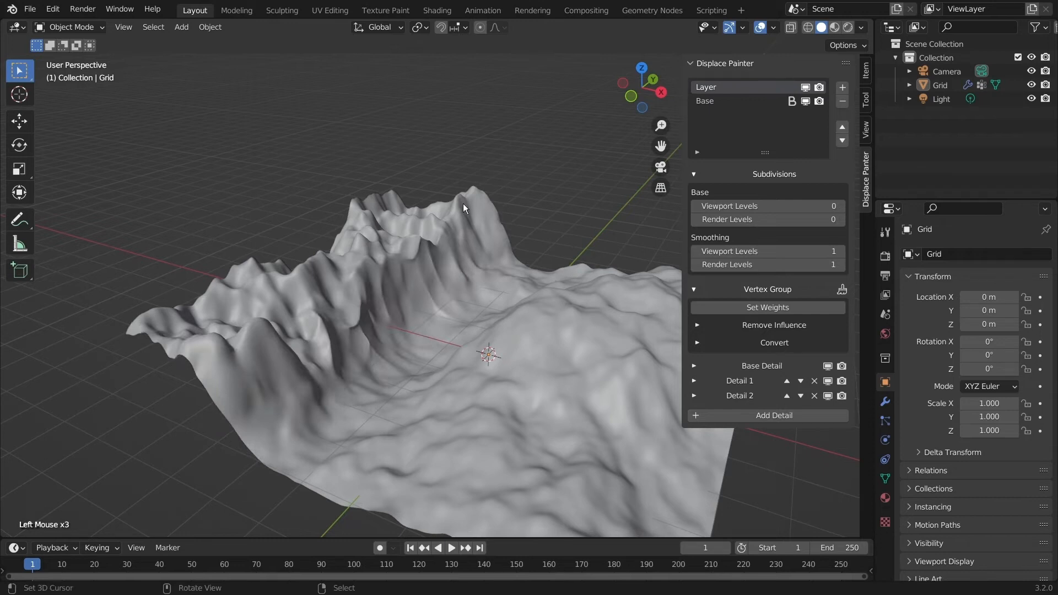
# Step: Select the Base layer and look through the displacement direction options of its base detail
pyautogui.click(708, 103)
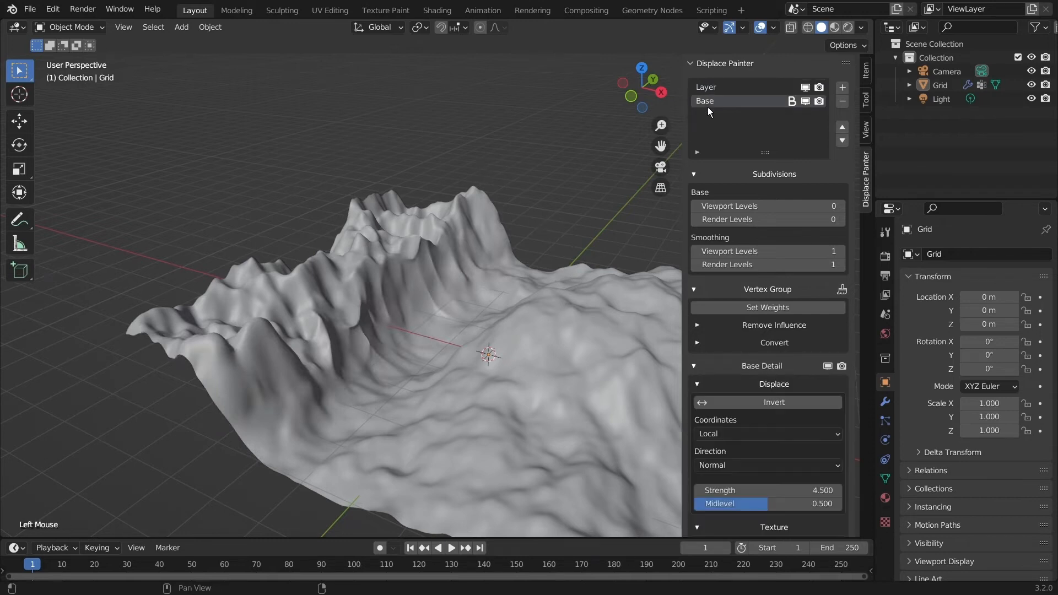
pyautogui.scroll(-3, 728, 408)
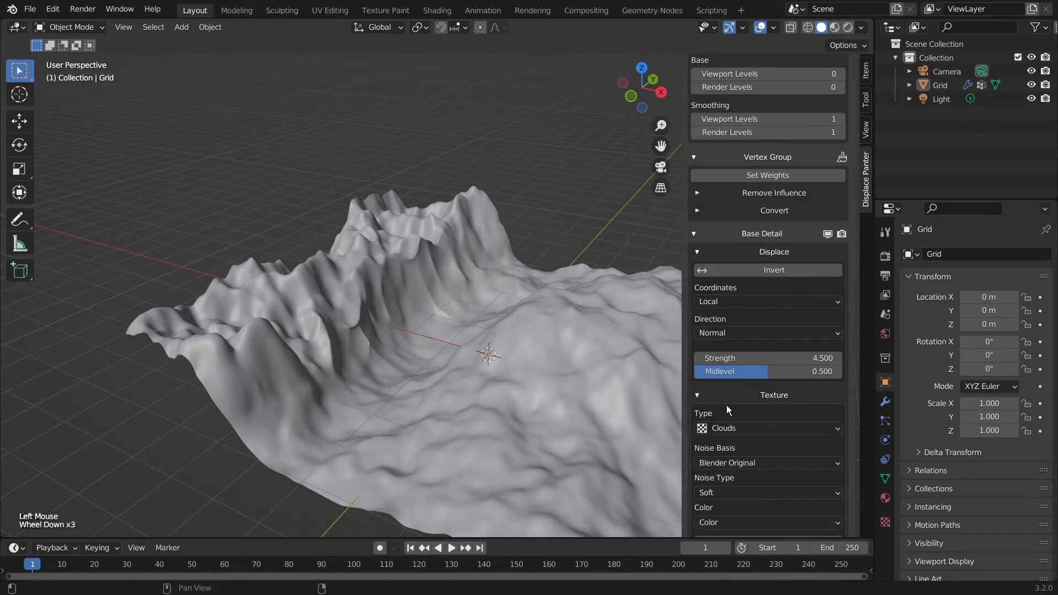
pyautogui.click(749, 331)
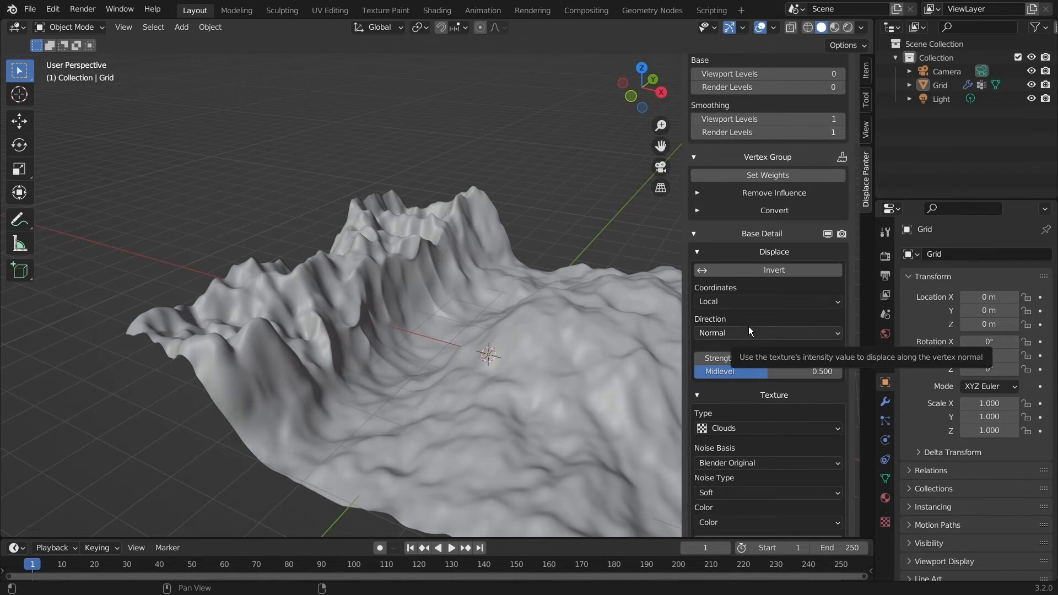
pyautogui.click(753, 331)
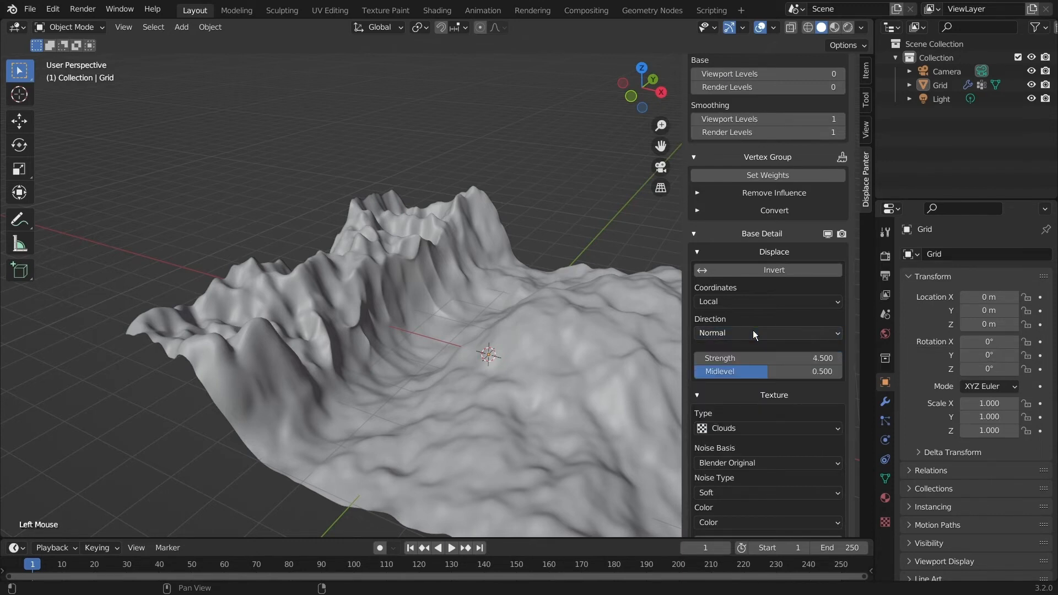
pyautogui.click(753, 331)
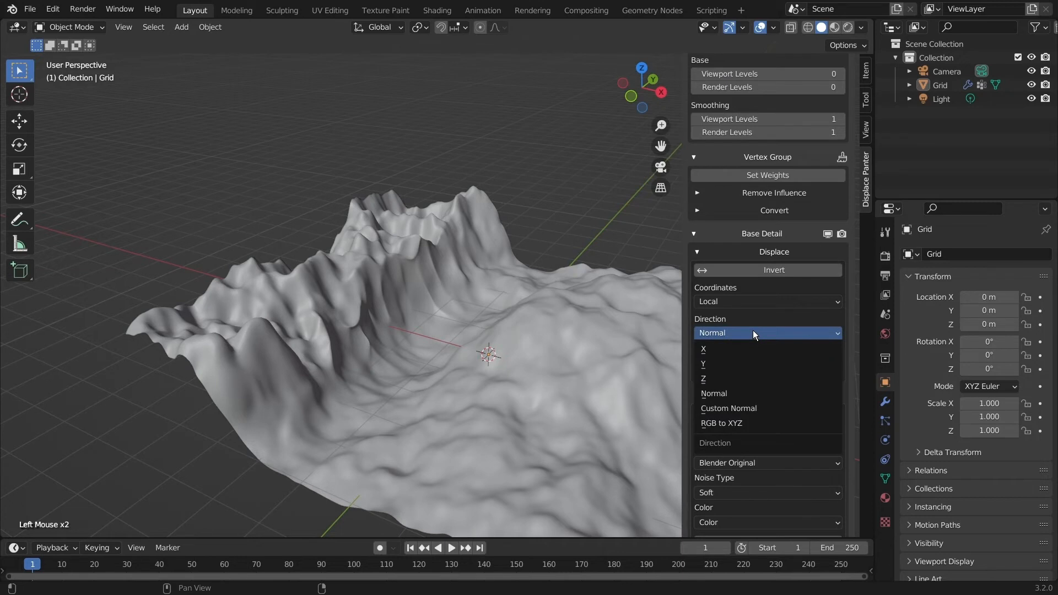
pyautogui.click(753, 329)
# Step: Inspect the overhanging cliff folds up close and set the base detail's displacement direction to Z
pyautogui.scroll(3, 453, 276)
pyautogui.moveTo(453, 275); pyautogui.dragTo(353, 286, button='middle')
pyautogui.keyDown('shift'); pyautogui.moveTo(193, 386); pyautogui.dragTo(501, 320, button='middle'); pyautogui.keyUp('shift')
pyautogui.click(761, 334)
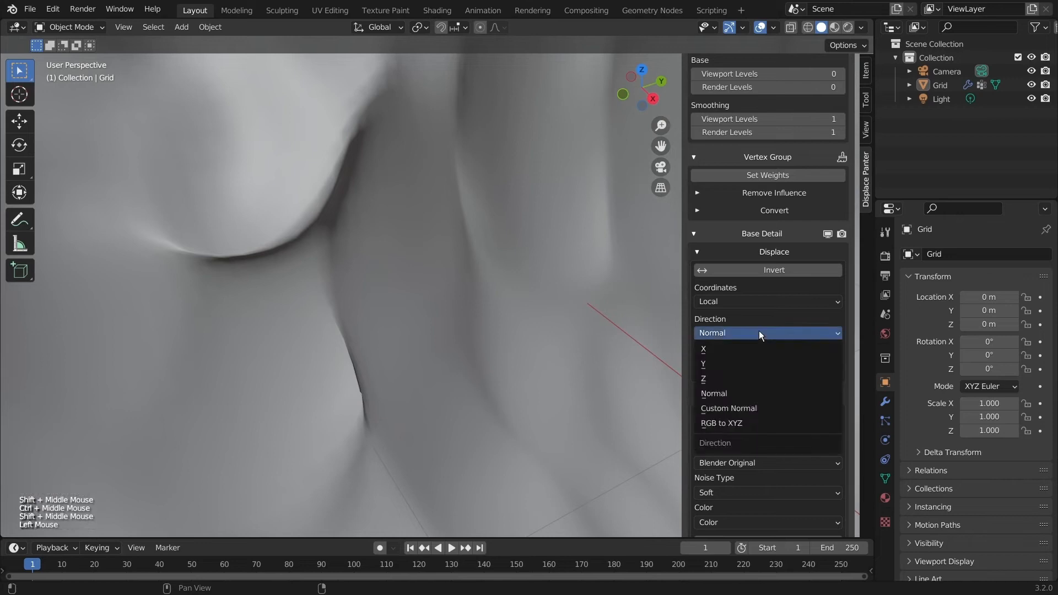
pyautogui.click(720, 378)
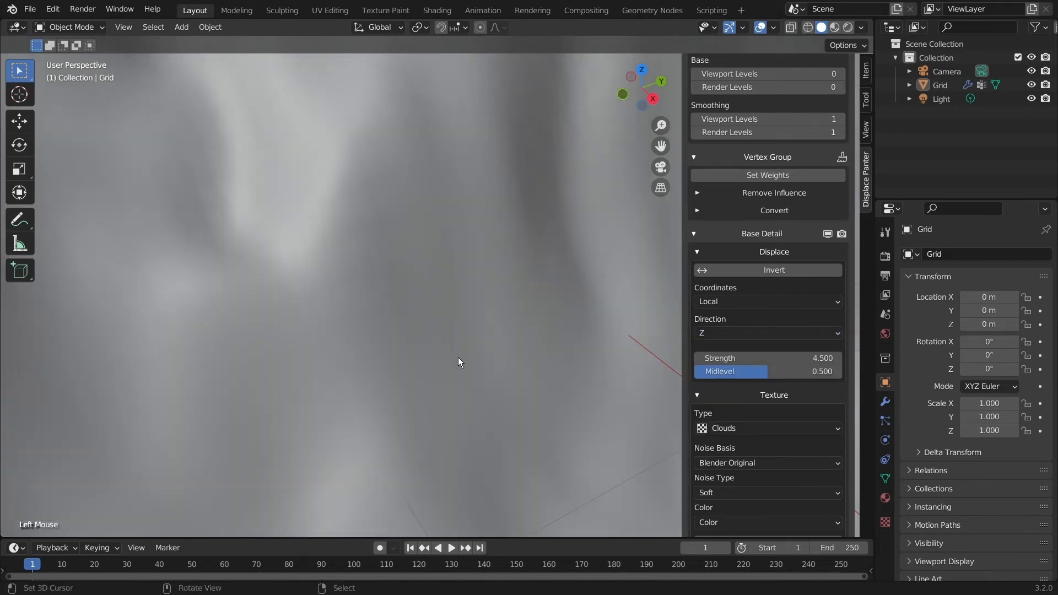
# Step: Set the base detail's displacement direction back to Normal
pyautogui.scroll(-4, 395, 341)
pyautogui.click(733, 334)
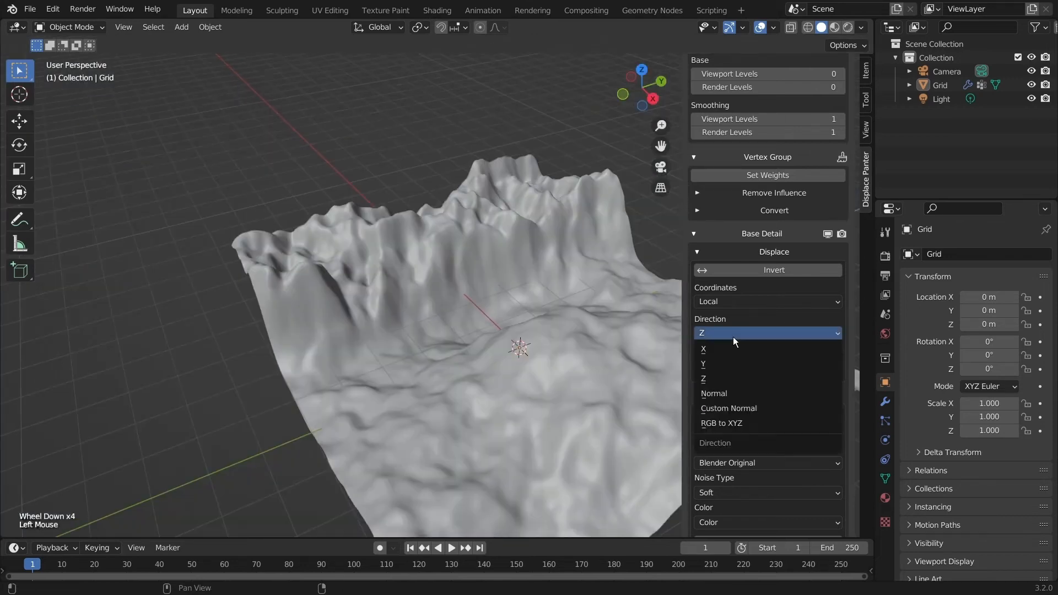
pyautogui.click(724, 389)
pyautogui.scroll(4, 827, 358)
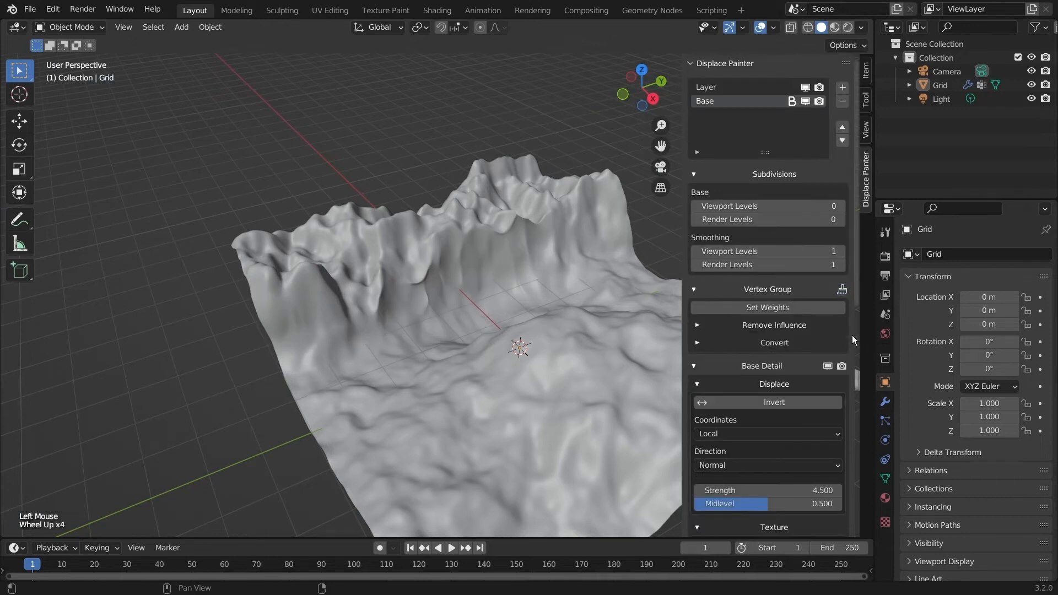
# Step: Move the Base layer back above the painted layer in the layer list
pyautogui.click(842, 132)
pyautogui.moveTo(402, 290); pyautogui.dragTo(490, 302, button='middle')
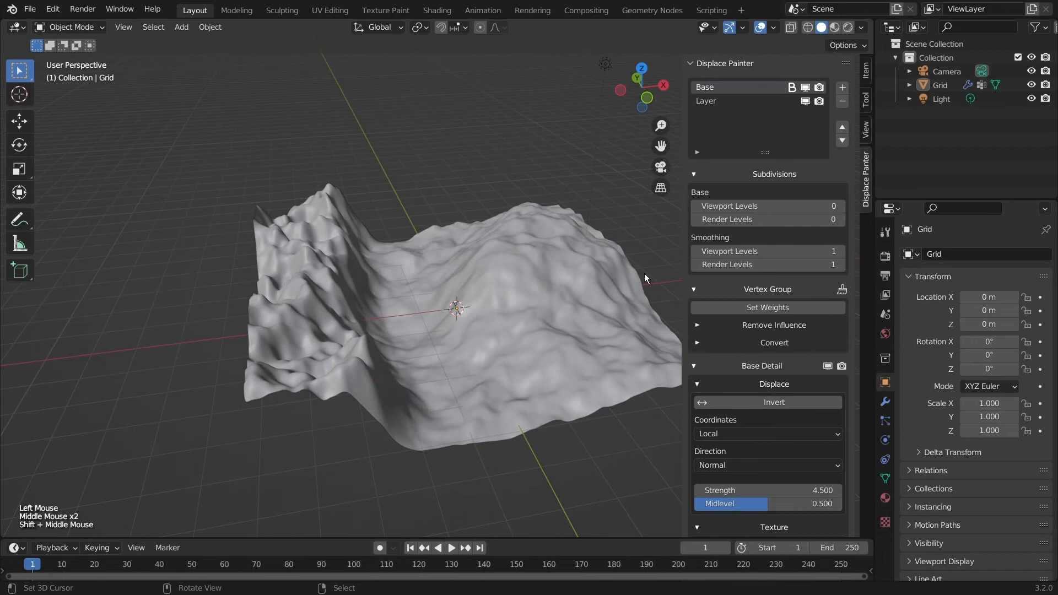
# Step: Select the painted layer and look through the displacement and texture settings of its Detail 1
pyautogui.click(733, 99)
pyautogui.scroll(-1, 750, 353)
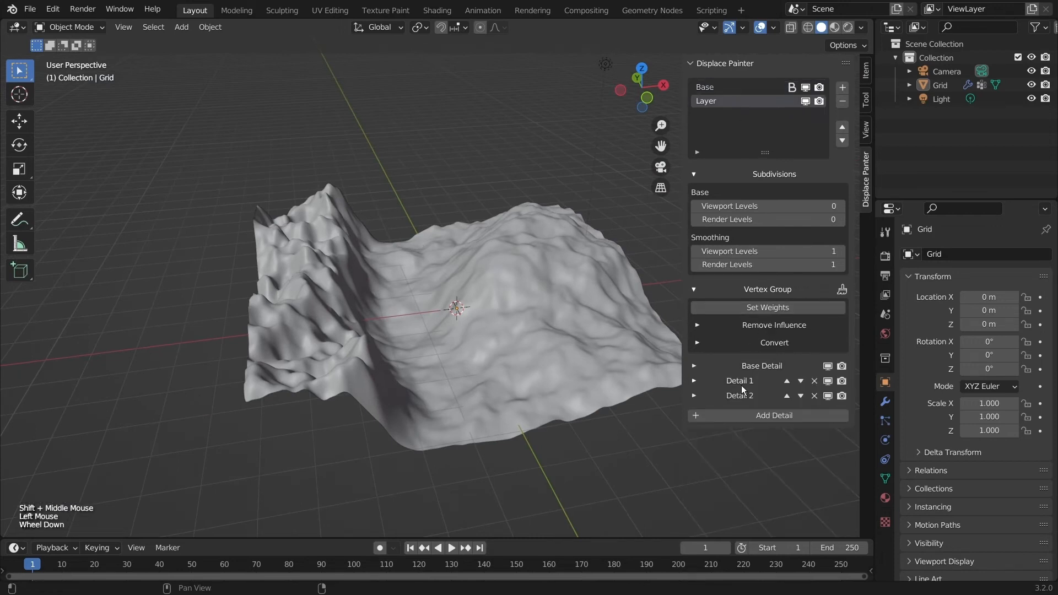
pyautogui.click(742, 385)
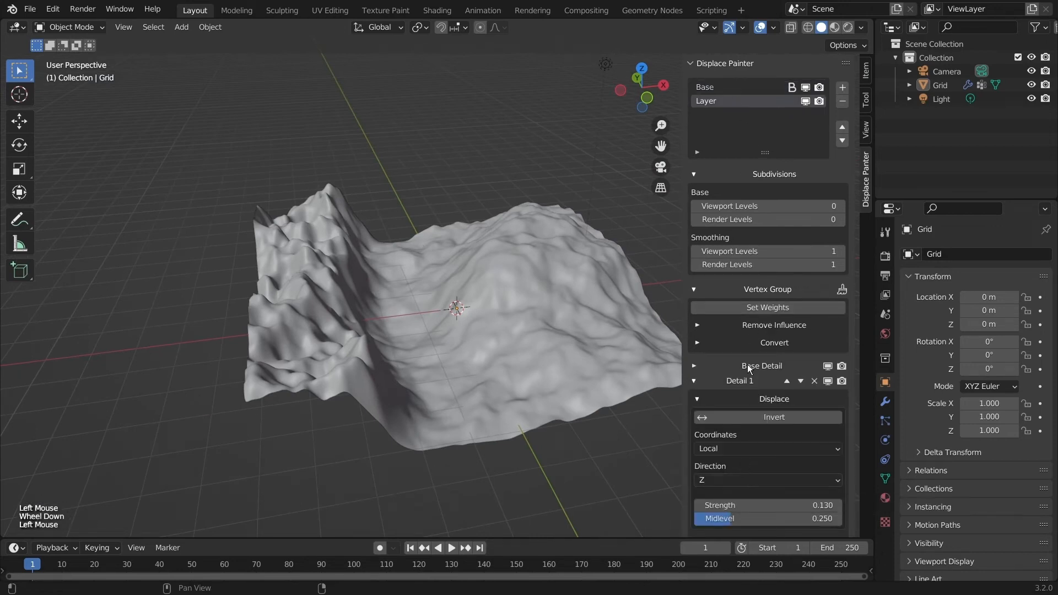
pyautogui.scroll(-6, 738, 454)
pyautogui.scroll(5, 739, 454)
pyautogui.scroll(-6, 740, 442)
pyautogui.scroll(6, 740, 442)
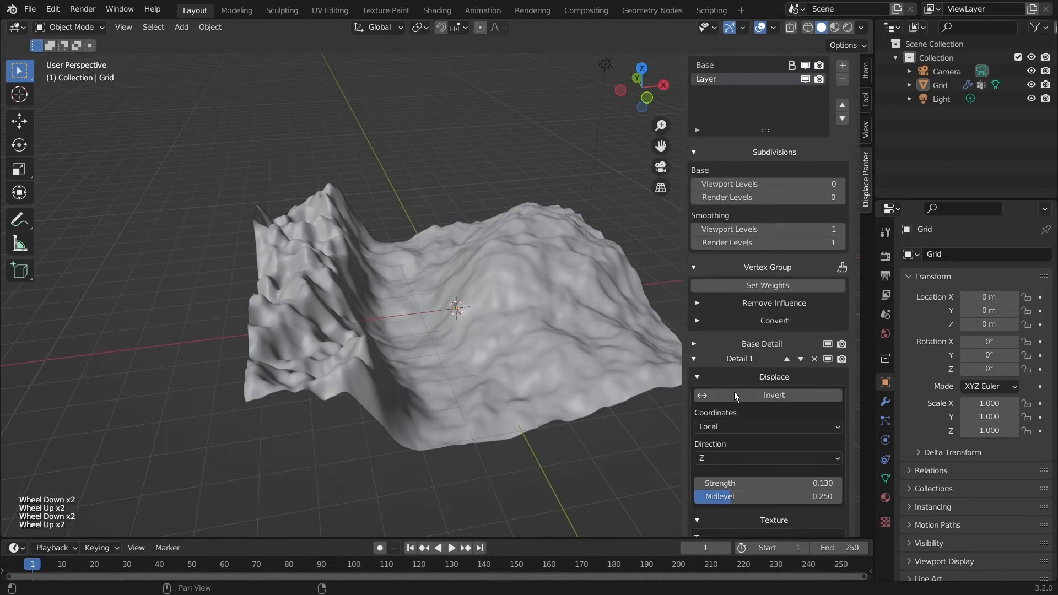
pyautogui.click(716, 359)
# Step: Add a new layer and weight-paint a straight strip along the foot of the cliff with a brush radius of 66 px
pyautogui.keyDown('shift'); pyautogui.moveTo(441, 250); pyautogui.dragTo(390, 228, button='middle'); pyautogui.keyUp('shift')
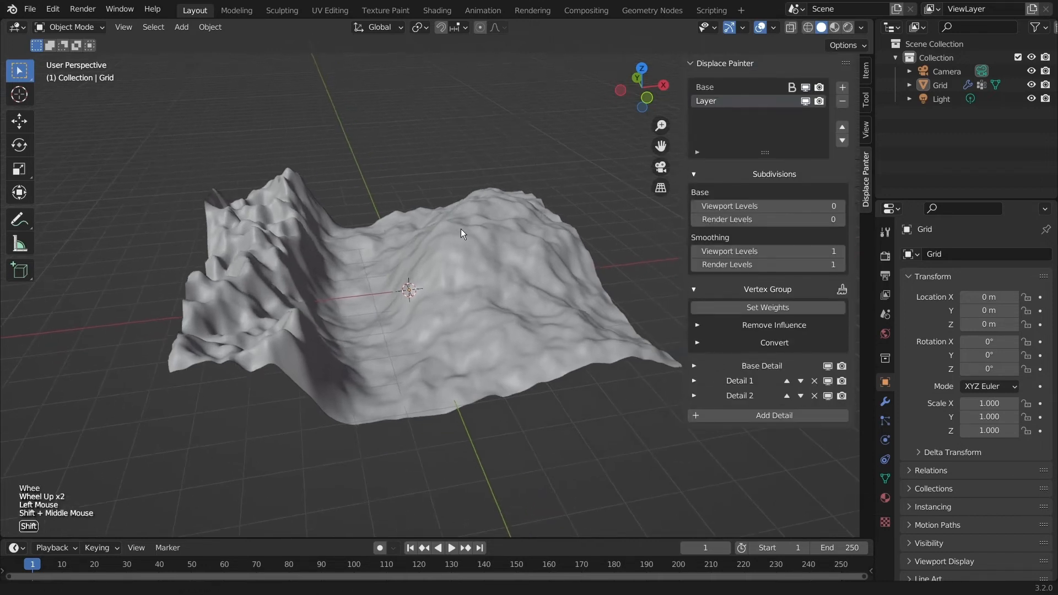
pyautogui.click(843, 88)
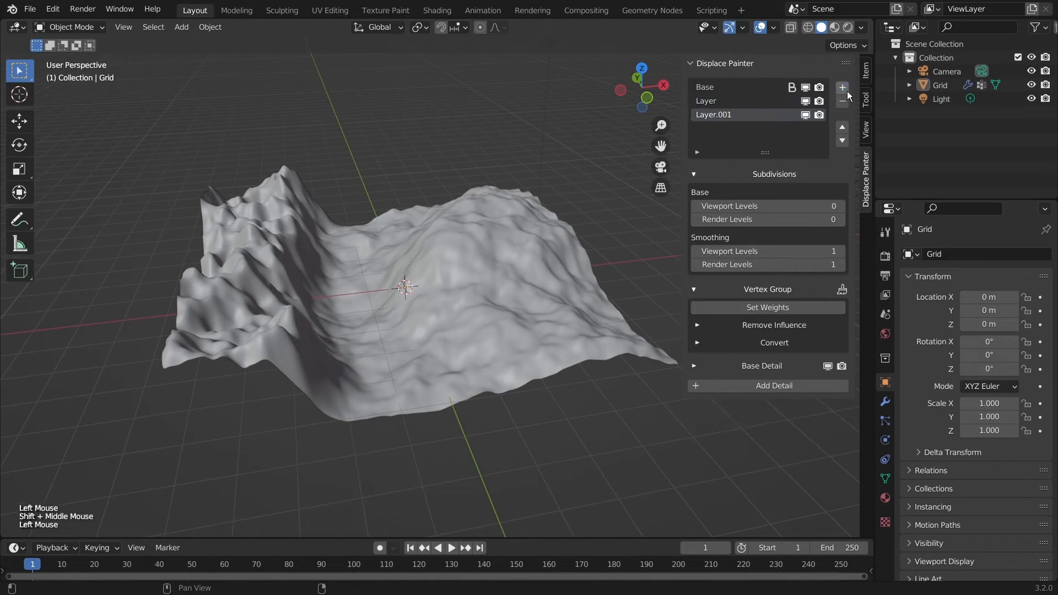
pyautogui.click(841, 289)
pyautogui.moveTo(385, 260)
pyautogui.mouseDown(button='middle')
pyautogui.moveTo(366, 318)
pyautogui.moveTo(365, 306)
pyautogui.mouseUp(button='middle')
pyautogui.press('f')
pyautogui.click(358, 309)
pyautogui.scroll(-2, 361, 205)
pyautogui.moveTo(394, 148); pyautogui.dragTo(388, 424)
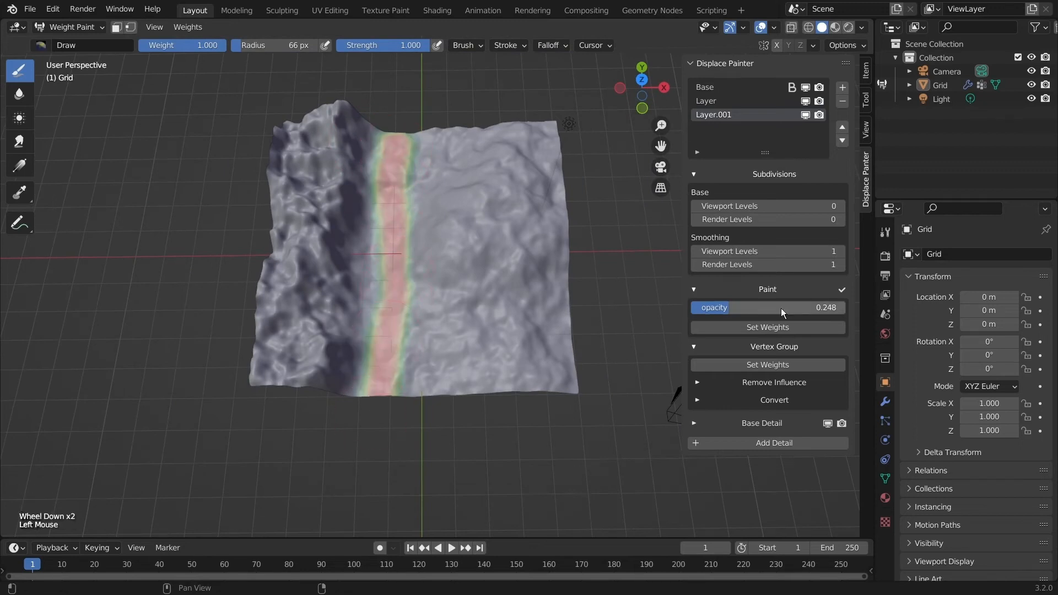
pyautogui.click(840, 290)
# Step: Set the new layer's base detail strength to 3.1 and its texture contrast to 0.5
pyautogui.click(771, 367)
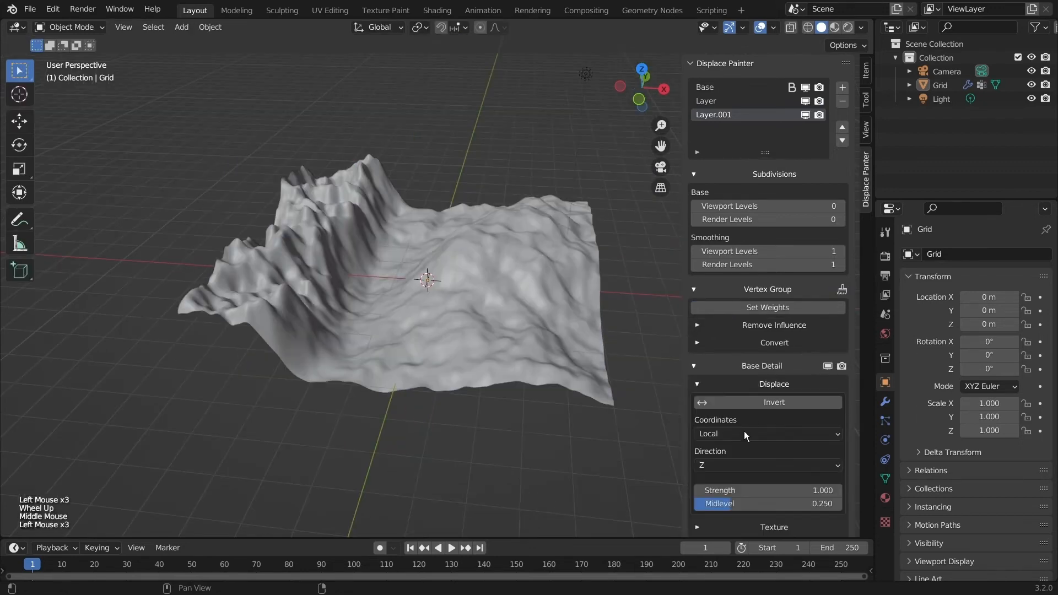
pyautogui.moveTo(734, 490)
pyautogui.mouseDown()
pyautogui.moveTo(770, 490)
pyautogui.moveTo(733, 488)
pyautogui.mouseUp()
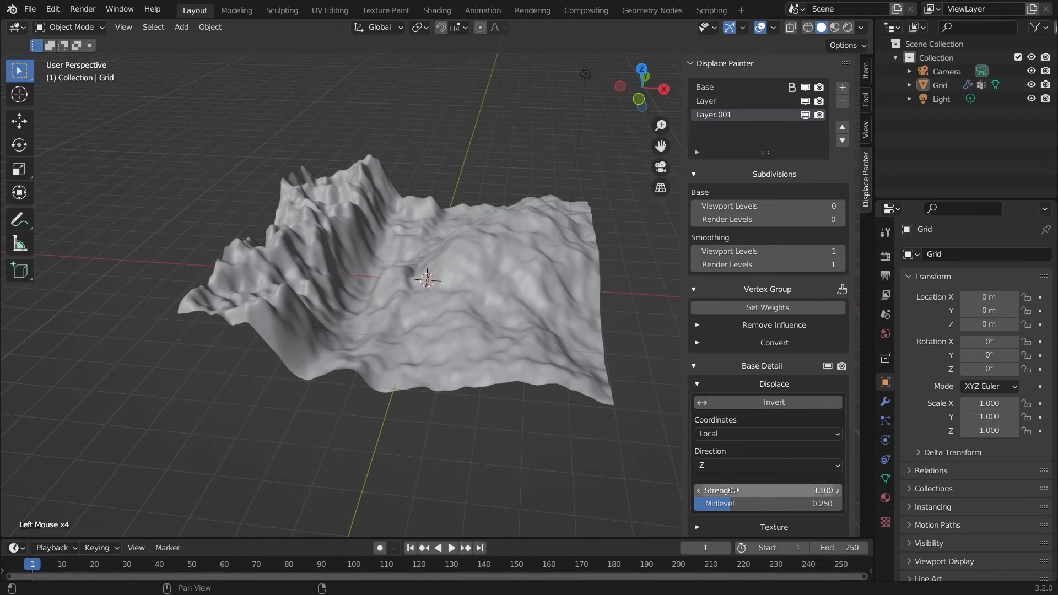
pyautogui.scroll(-3, 734, 488)
pyautogui.click(736, 498)
pyautogui.scroll(-5, 739, 501)
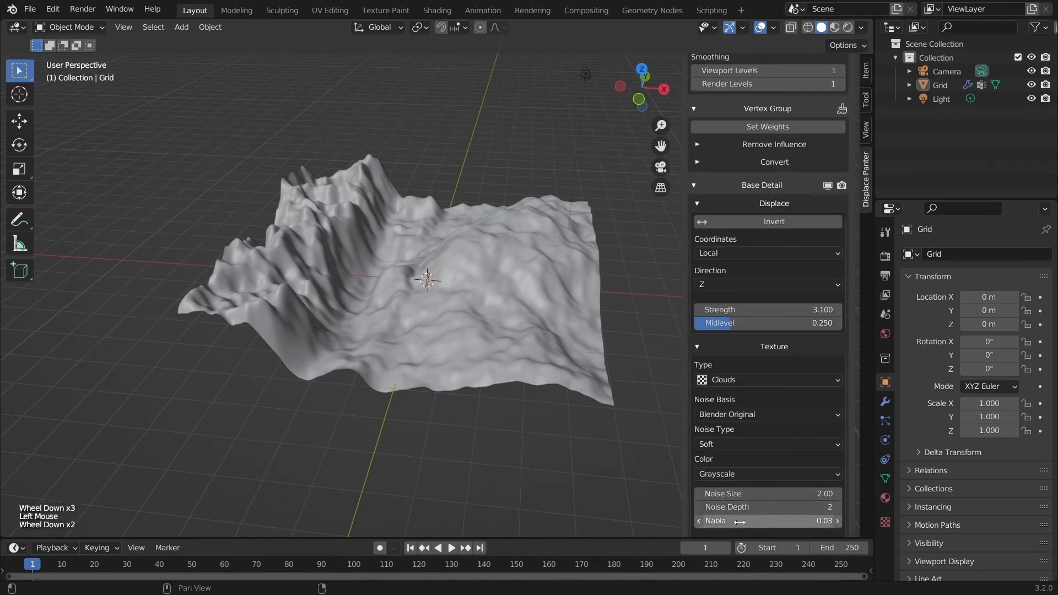
pyautogui.click(775, 477)
pyautogui.scroll(-3, 775, 479)
pyautogui.moveTo(767, 460); pyautogui.dragTo(735, 460)
pyautogui.scroll(1, 761, 371)
pyautogui.scroll(-2, 782, 491)
# Step: Add a detail to the new layer and set its Clouds texture's noise basis to Cell Noise
pyautogui.click(765, 523)
pyautogui.scroll(-3, 764, 516)
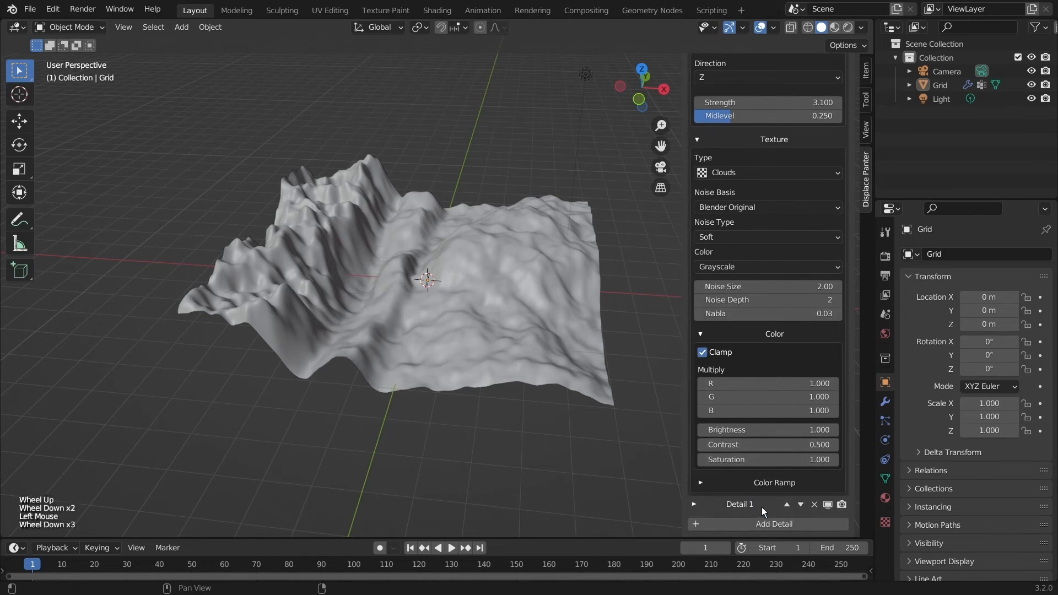
pyautogui.click(739, 506)
pyautogui.scroll(-3, 749, 475)
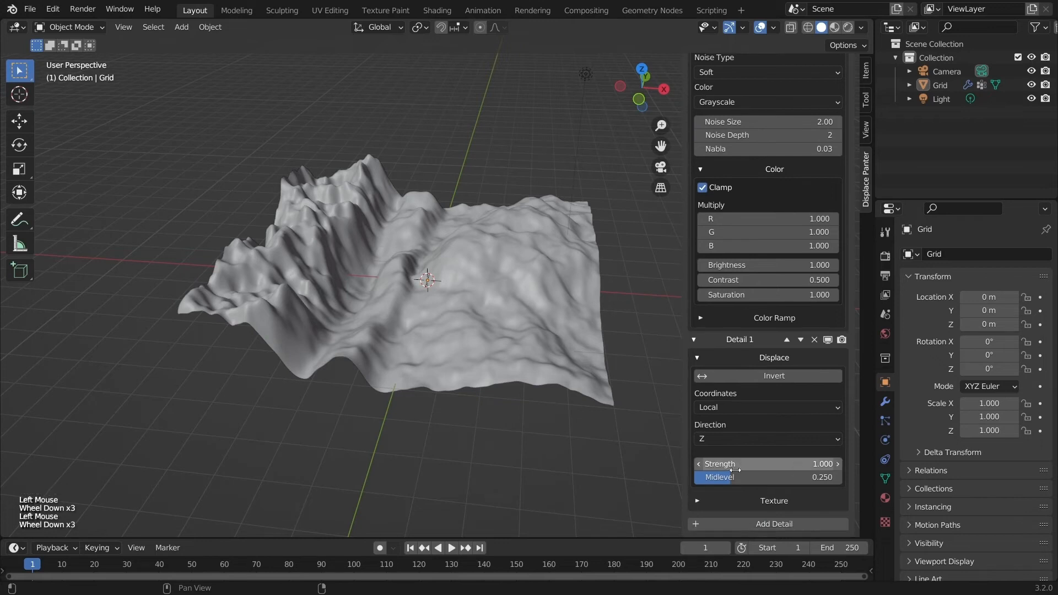
pyautogui.scroll(1, 753, 492)
pyautogui.click(759, 521)
pyautogui.scroll(-4, 759, 518)
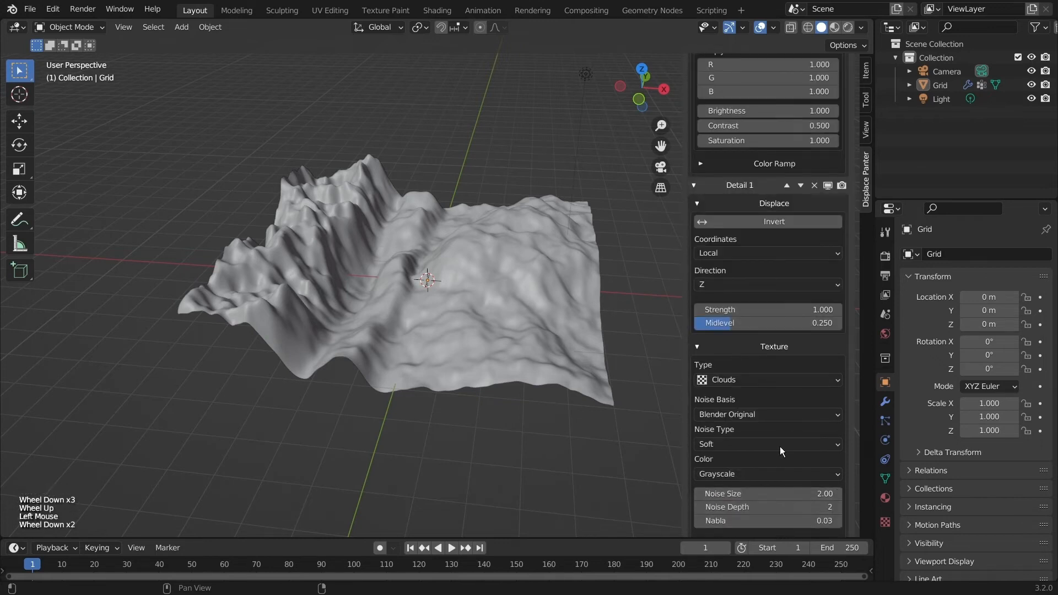
pyautogui.scroll(-1, 776, 435)
pyautogui.click(738, 361)
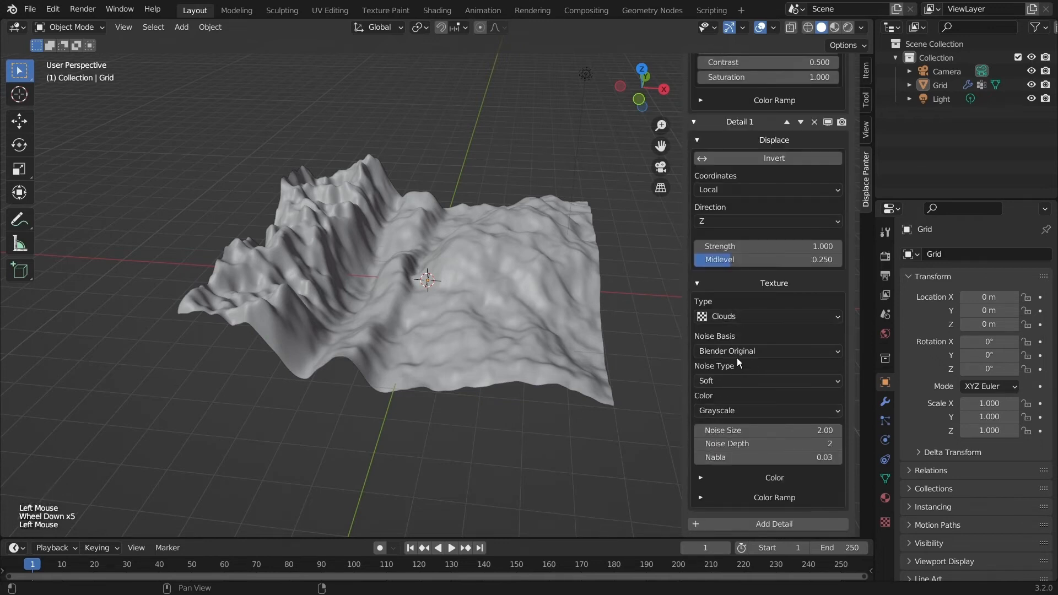
pyautogui.click(745, 353)
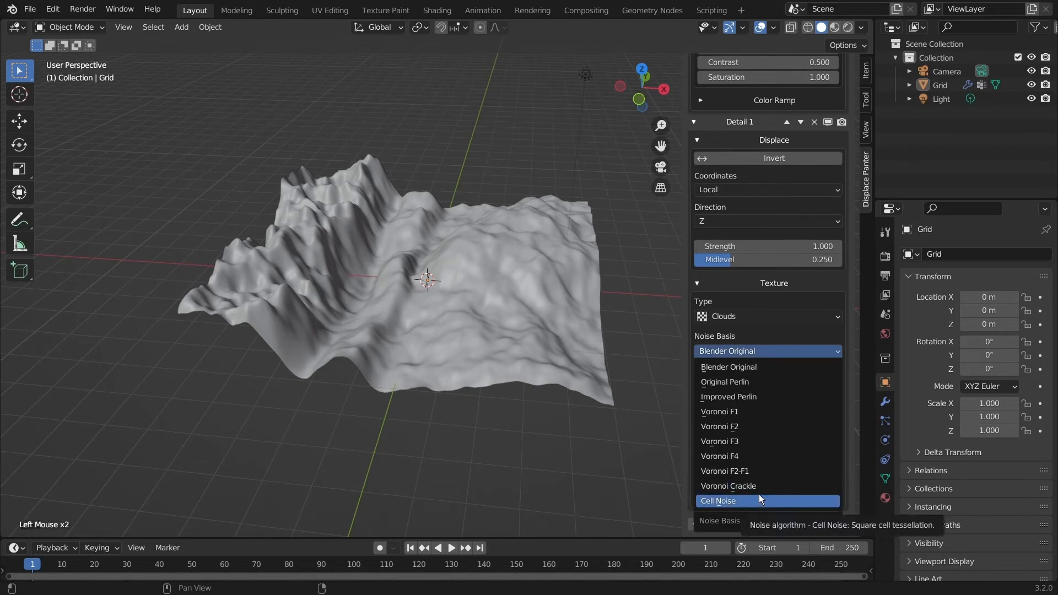
pyautogui.click(762, 501)
pyautogui.scroll(3, 403, 375)
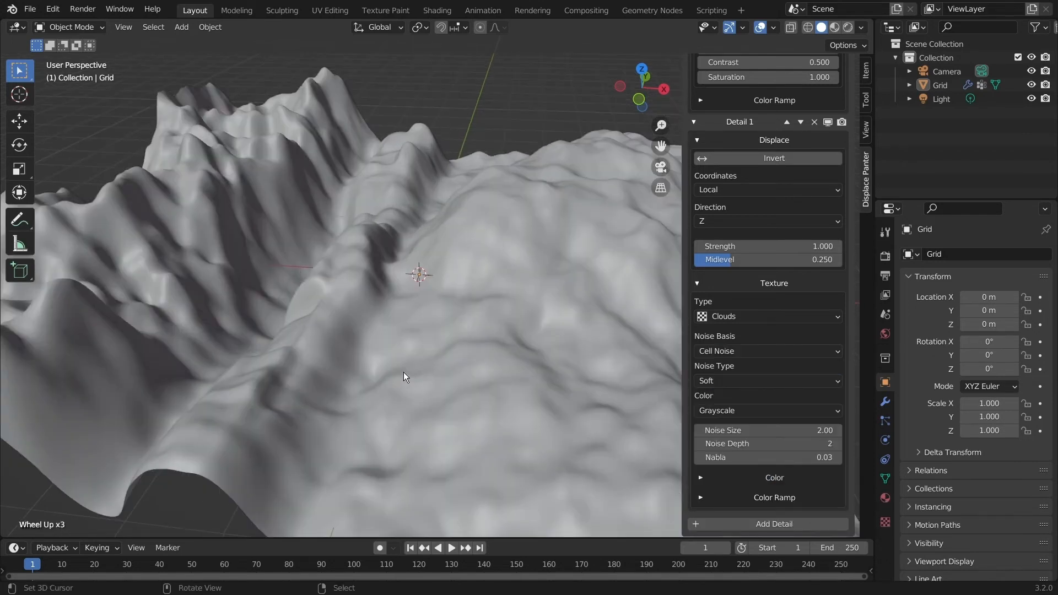
pyautogui.moveTo(404, 372); pyautogui.dragTo(372, 368, button='middle')
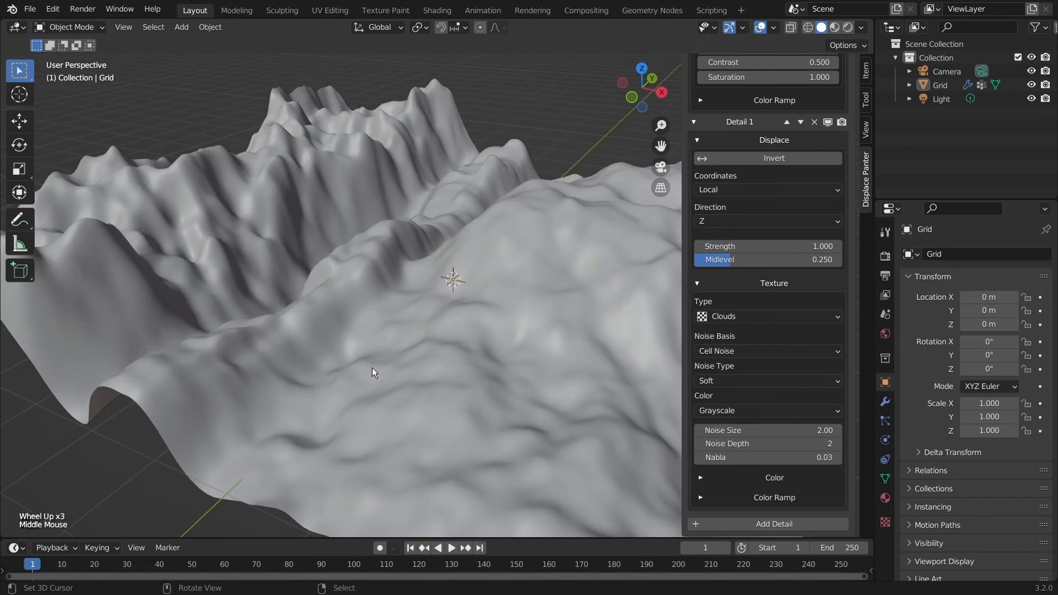
# Step: Adjust Detail 1's noise size, set its noise depth to 20 and set its strength to 0.6
pyautogui.moveTo(755, 431)
pyautogui.mouseDown()
pyautogui.moveTo(736, 430)
pyautogui.moveTo(755, 430)
pyautogui.moveTo(751, 444)
pyautogui.mouseUp()
pyautogui.click(766, 443)
pyautogui.write('20')
pyautogui.press('Return')
pyautogui.moveTo(748, 242)
pyautogui.mouseDown()
pyautogui.moveTo(703, 242)
pyautogui.moveTo(734, 243)
pyautogui.mouseUp()
# Step: Set the new layer's base detail strength to 2.05 and fine-tune the strength of Detail 1
pyautogui.scroll(6, 786, 220)
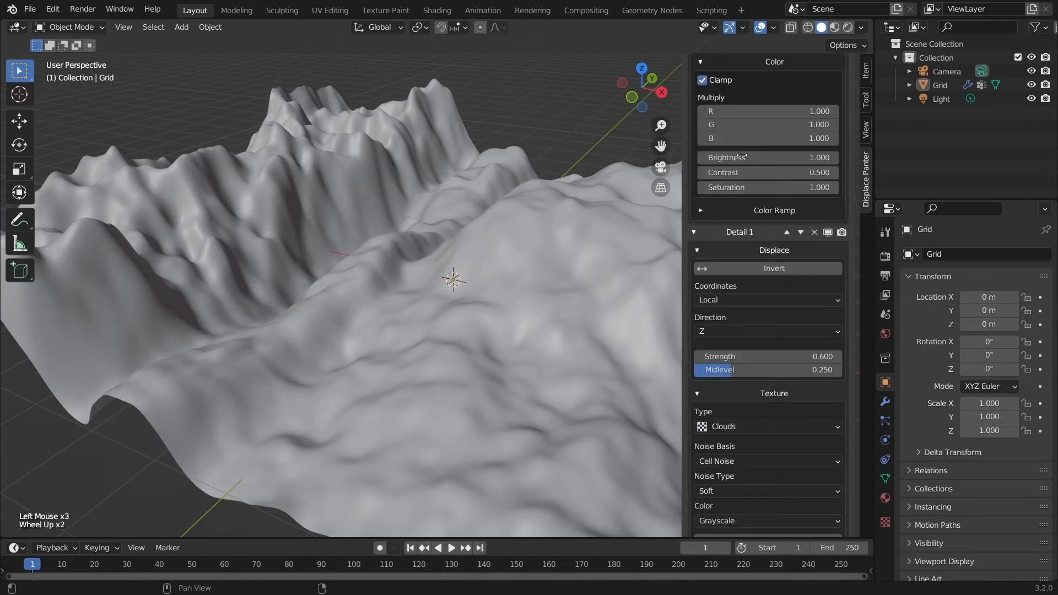
pyautogui.moveTo(781, 74)
pyautogui.keyDown('shift'); pyautogui.mouseDown()
pyautogui.moveTo(753, 73)
pyautogui.moveTo(779, 73)
pyautogui.mouseUp(); pyautogui.keyUp('shift')
pyautogui.scroll(-2, 802, 438)
pyautogui.scroll(-1, 803, 439)
pyautogui.moveTo(759, 468); pyautogui.dragTo(665, 469)
pyautogui.moveTo(497, 419); pyautogui.dragTo(435, 382, button='middle')
pyautogui.keyDown('shift'); pyautogui.moveTo(815, 467); pyautogui.dragTo(750, 468); pyautogui.keyUp('shift')
pyautogui.moveTo(336, 346); pyautogui.dragTo(258, 253, button='middle')
pyautogui.scroll(-3, 439, 421)
pyautogui.scroll(2, 477, 394)
pyautogui.scroll(10, 802, 359)
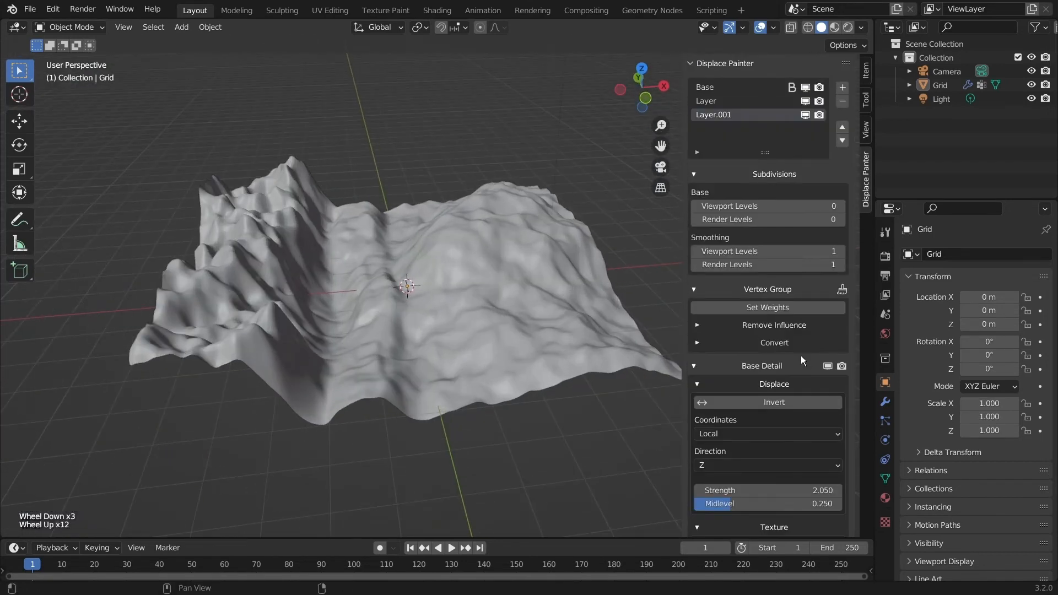
# Step: Add a remove-influence entry with DP-Base to the new layer's vertex group
pyautogui.click(772, 327)
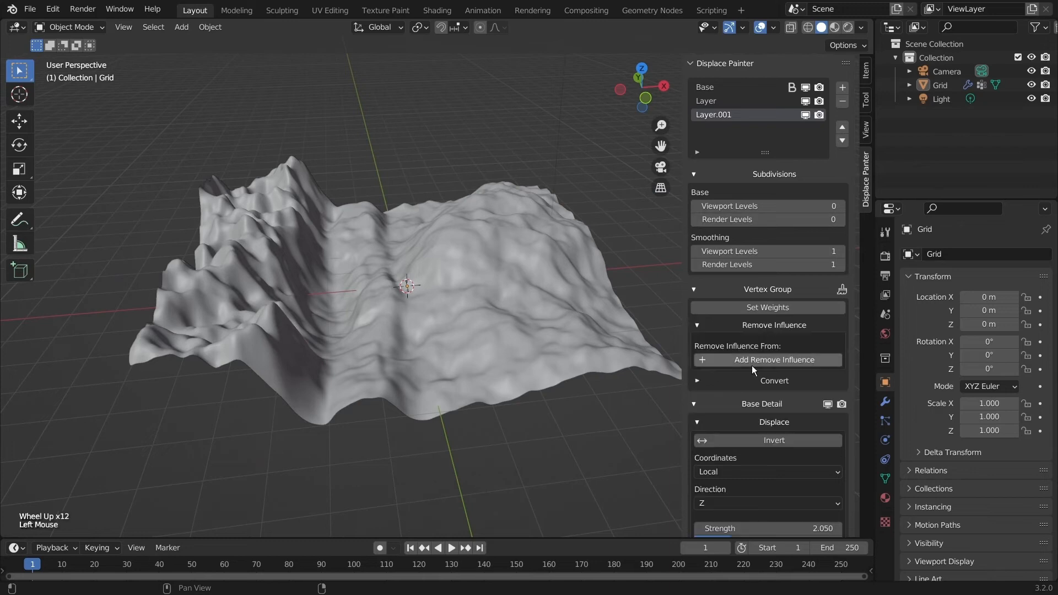
pyautogui.click(750, 363)
pyautogui.moveTo(485, 352); pyautogui.dragTo(368, 326, button='middle')
# Step: Adjust the contrast of the new layer's base detail texture and inspect the raised strip
pyautogui.scroll(-6, 771, 456)
pyautogui.moveTo(772, 282); pyautogui.dragTo(772, 282)
pyautogui.scroll(-1, 780, 465)
pyautogui.scroll(-4, 779, 465)
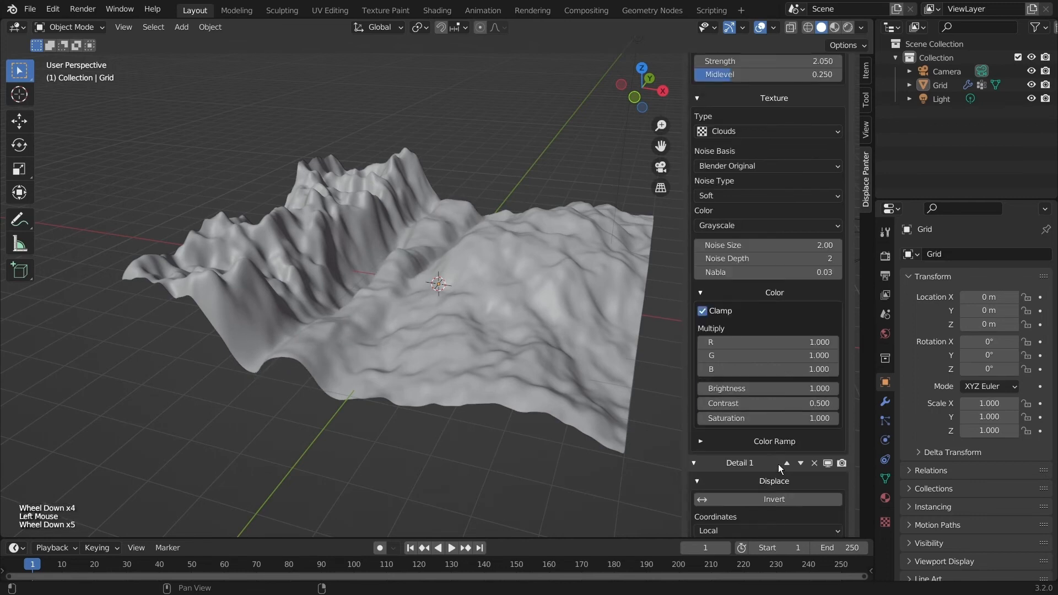
pyautogui.moveTo(771, 404)
pyautogui.mouseDown()
pyautogui.moveTo(744, 403)
pyautogui.moveTo(761, 409)
pyautogui.mouseUp()
pyautogui.moveTo(430, 298); pyautogui.dragTo(369, 389, button='middle')
pyautogui.scroll(9, 765, 270)
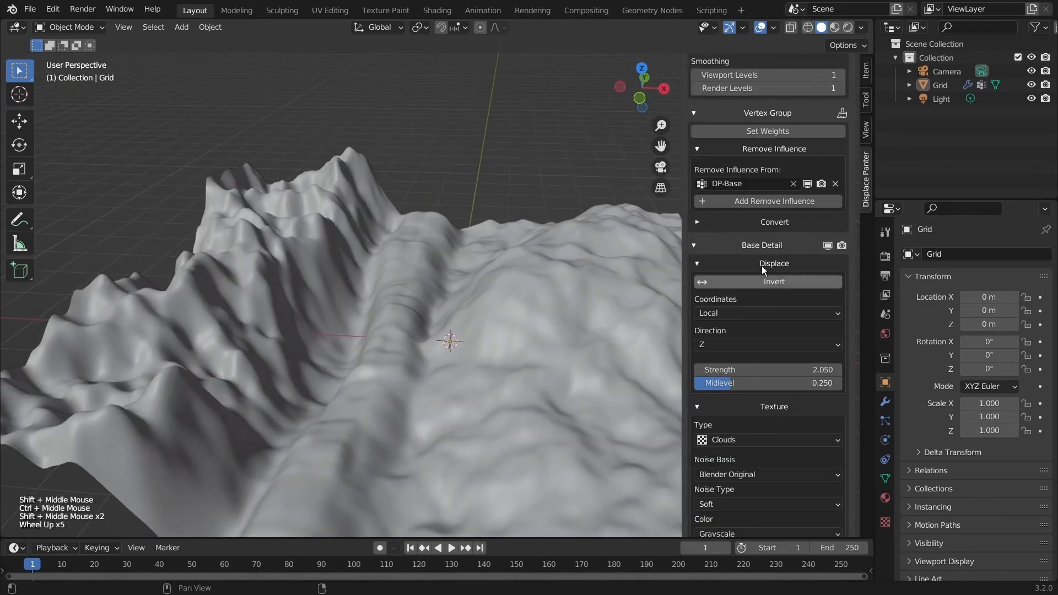
pyautogui.scroll(-3, 477, 385)
pyautogui.scroll(1, 477, 385)
pyautogui.scroll(2, 477, 385)
pyautogui.keyDown('shift'); pyautogui.moveTo(477, 385); pyautogui.dragTo(397, 353, button='middle'); pyautogui.keyUp('shift')
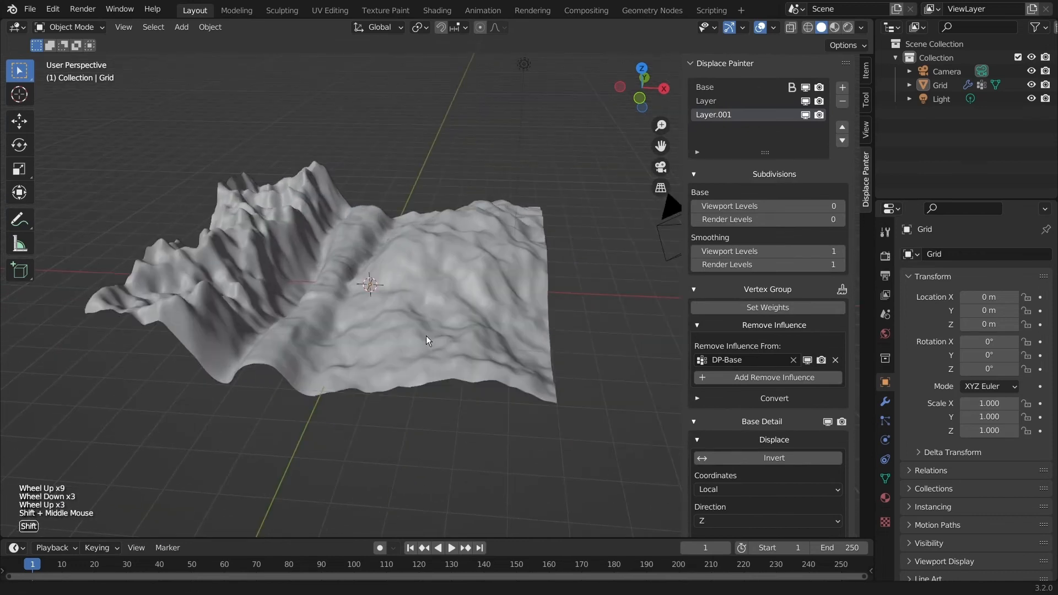
# Step: Set the base subdivision to 1 for both viewport and render levels and inspect the refined terrain
pyautogui.click(842, 207)
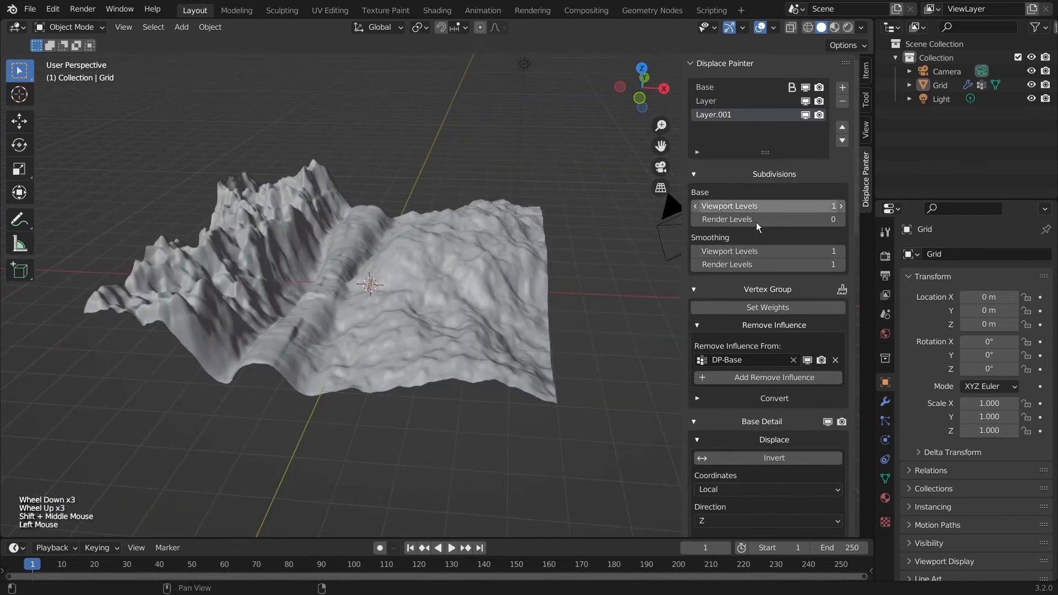
pyautogui.scroll(2, 320, 262)
pyautogui.moveTo(319, 263); pyautogui.dragTo(359, 121, button='middle')
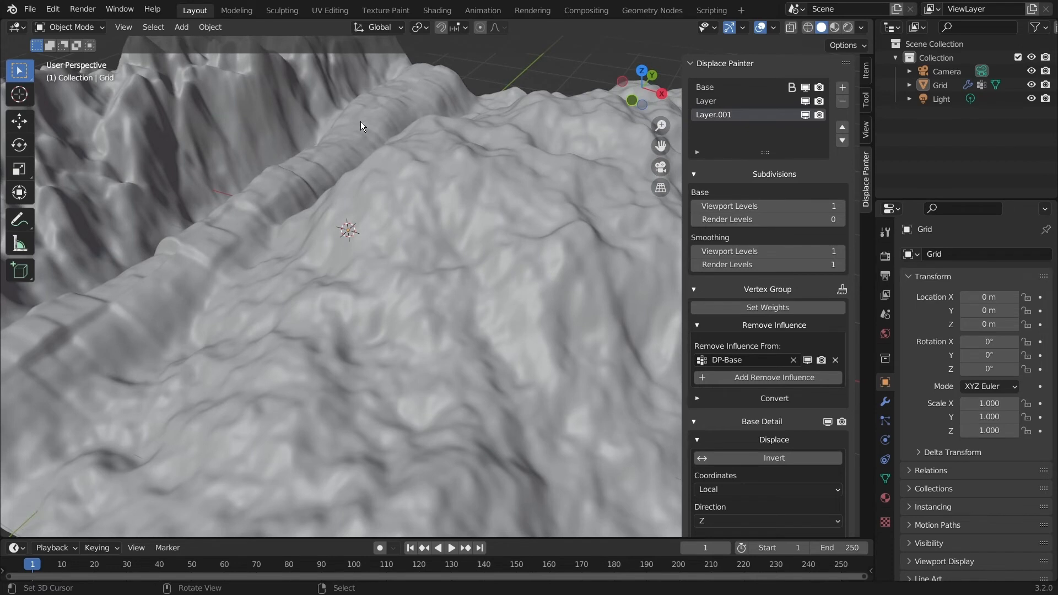
pyautogui.keyDown('shift'); pyautogui.moveTo(360, 121); pyautogui.dragTo(640, 211, button='middle'); pyautogui.keyUp('shift')
pyautogui.click(841, 219)
pyautogui.scroll(2, 405, 244)
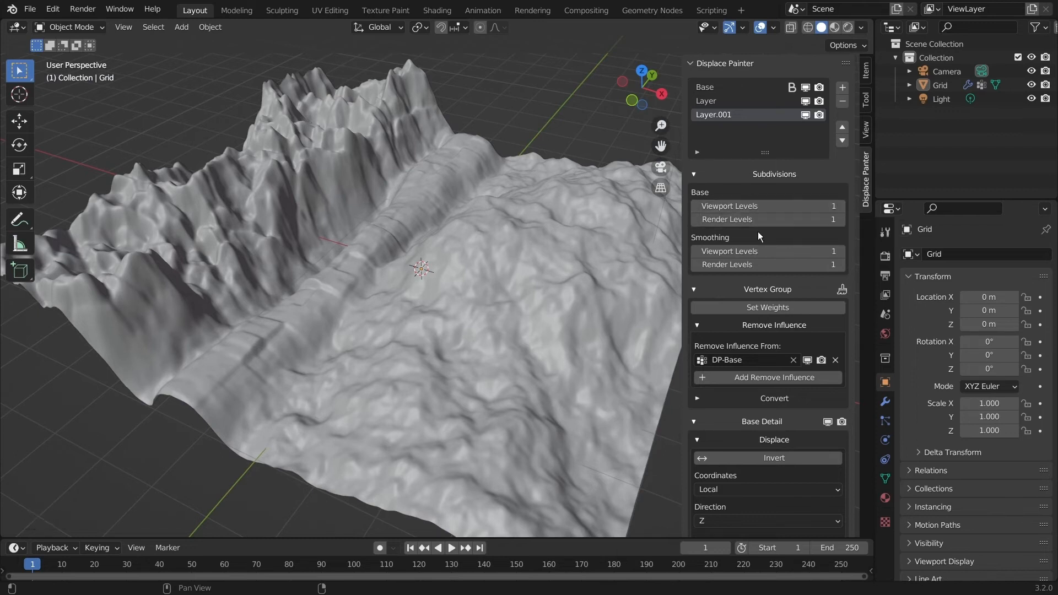
pyautogui.moveTo(520, 302); pyautogui.dragTo(375, 323, button='middle')
pyautogui.keyDown('ctrl'); pyautogui.moveTo(375, 323); pyautogui.dragTo(378, 365, button='middle'); pyautogui.keyUp('ctrl')
pyautogui.moveTo(451, 337)
pyautogui.mouseDown(button='middle')
pyautogui.moveTo(439, 365)
pyautogui.moveTo(422, 358)
pyautogui.moveTo(454, 323)
pyautogui.mouseUp(button='middle')
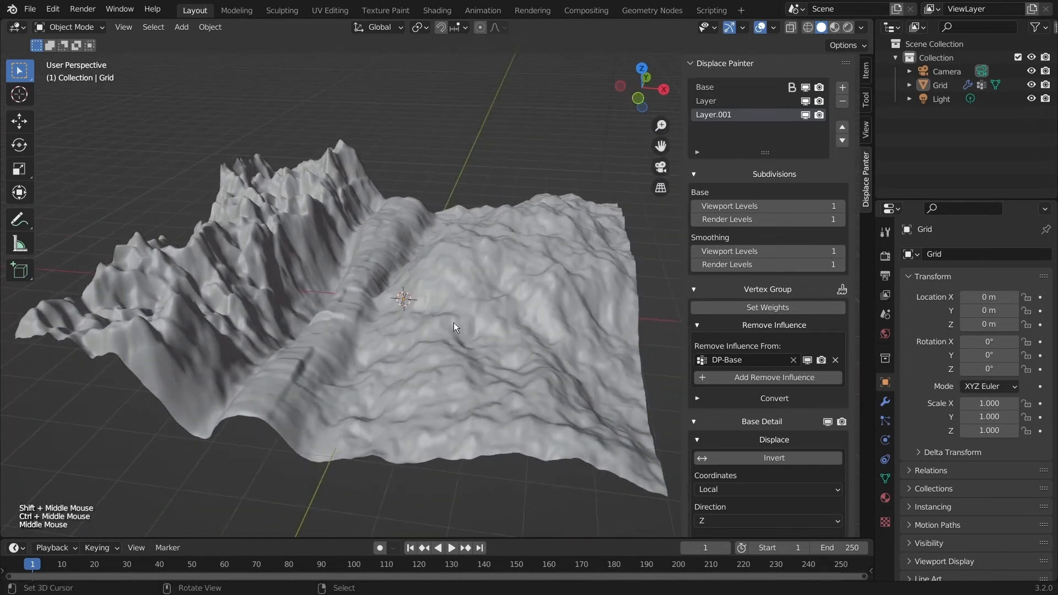
# Step: In the Shading workspace, create a new material for the grid and show the Displace Painter settings beside the viewport
pyautogui.click(443, 10)
pyautogui.click(553, 352)
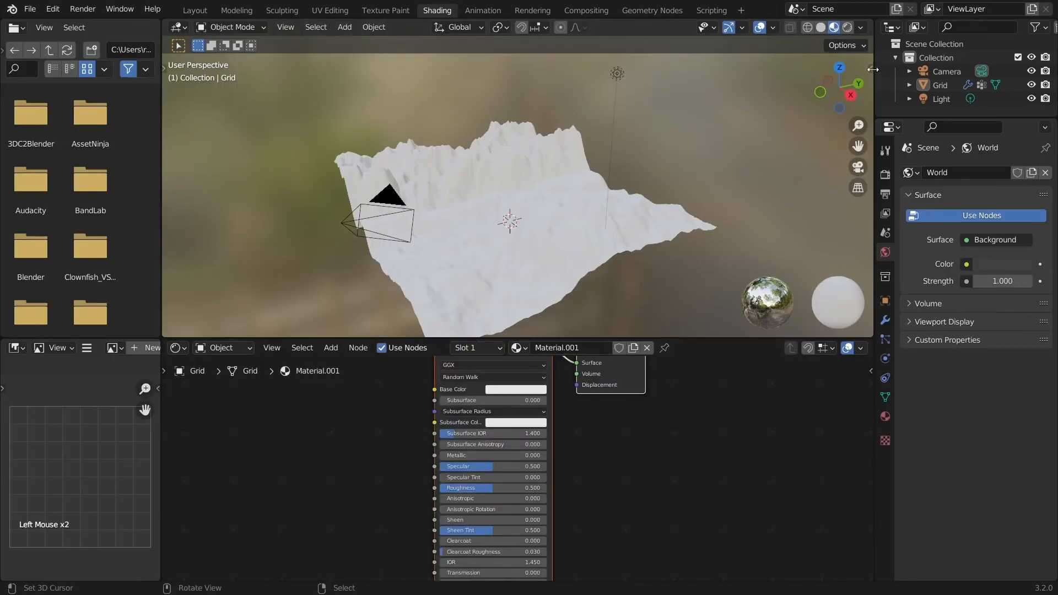
pyautogui.moveTo(871, 69); pyautogui.dragTo(726, 162)
pyautogui.click(868, 190)
# Step: Add a Mix color node and connect its color output to the Principled BSDF's Base Color
pyautogui.scroll(-1, 301, 389)
pyautogui.moveTo(300, 388)
pyautogui.mouseDown(button='middle')
pyautogui.moveTo(426, 478)
pyautogui.moveTo(494, 425)
pyautogui.moveTo(559, 418)
pyautogui.mouseUp(button='middle')
pyautogui.hotkey('shift', 'a')
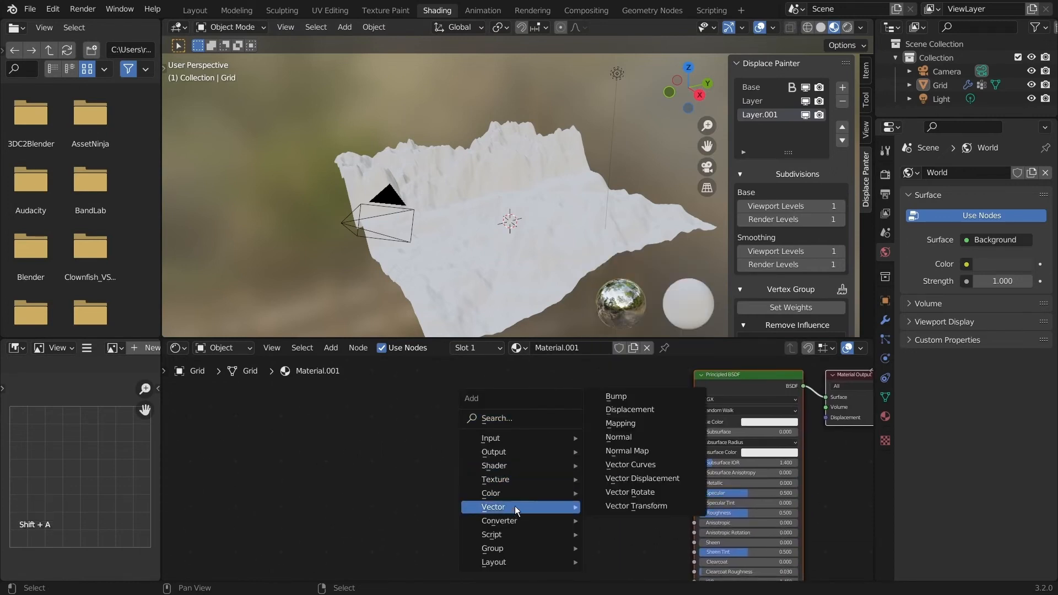
pyautogui.moveTo(518, 495)
pyautogui.click(629, 495)
pyautogui.moveTo(630, 423); pyautogui.dragTo(695, 422)
# Step: Set Color2 of the Mix node to a saturated, slightly darkened green
pyautogui.click(607, 478)
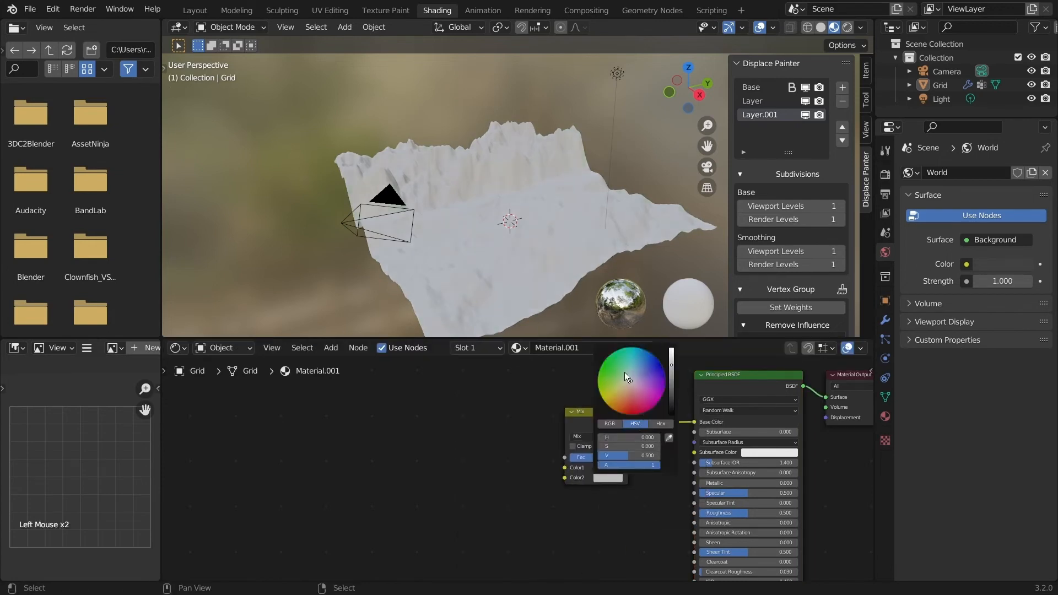
pyautogui.click(600, 376)
pyautogui.click(669, 359)
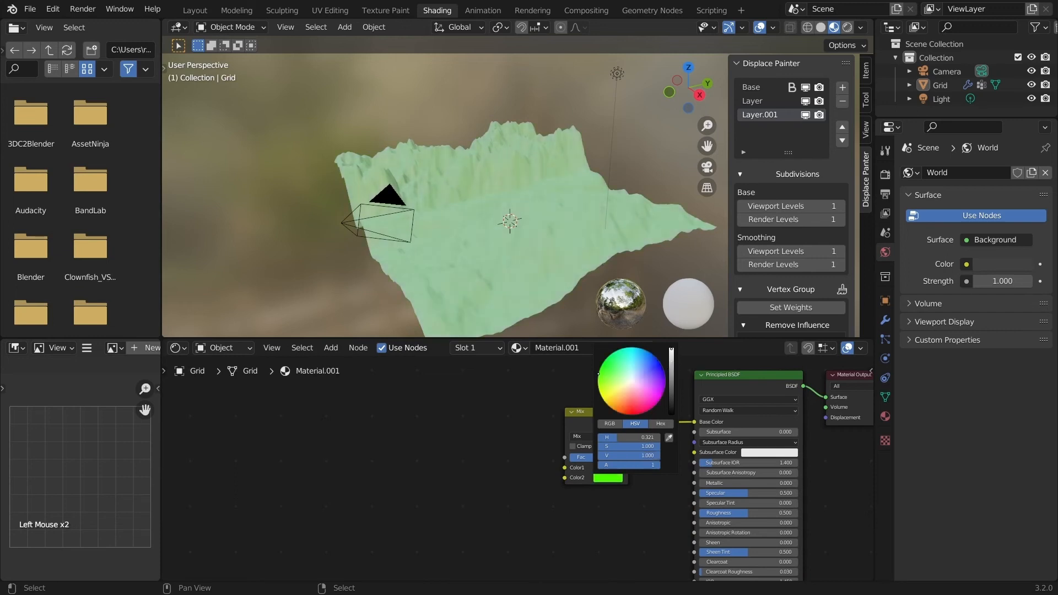
pyautogui.scroll(2, 613, 510)
pyautogui.click(629, 481)
pyautogui.click(630, 480)
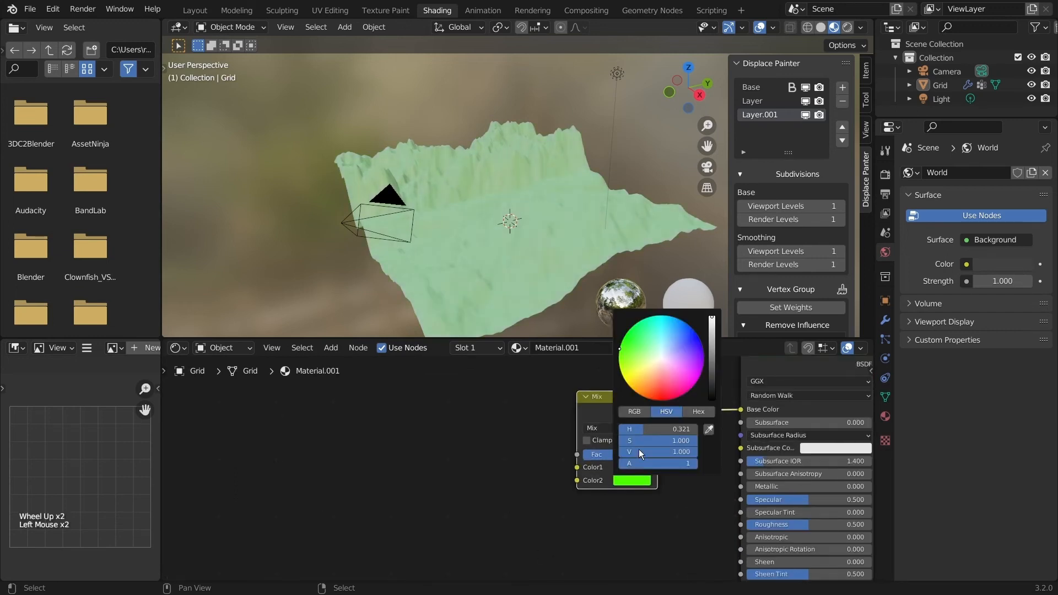
pyautogui.moveTo(629, 348); pyautogui.dragTo(631, 327)
pyautogui.moveTo(712, 322); pyautogui.dragTo(711, 333)
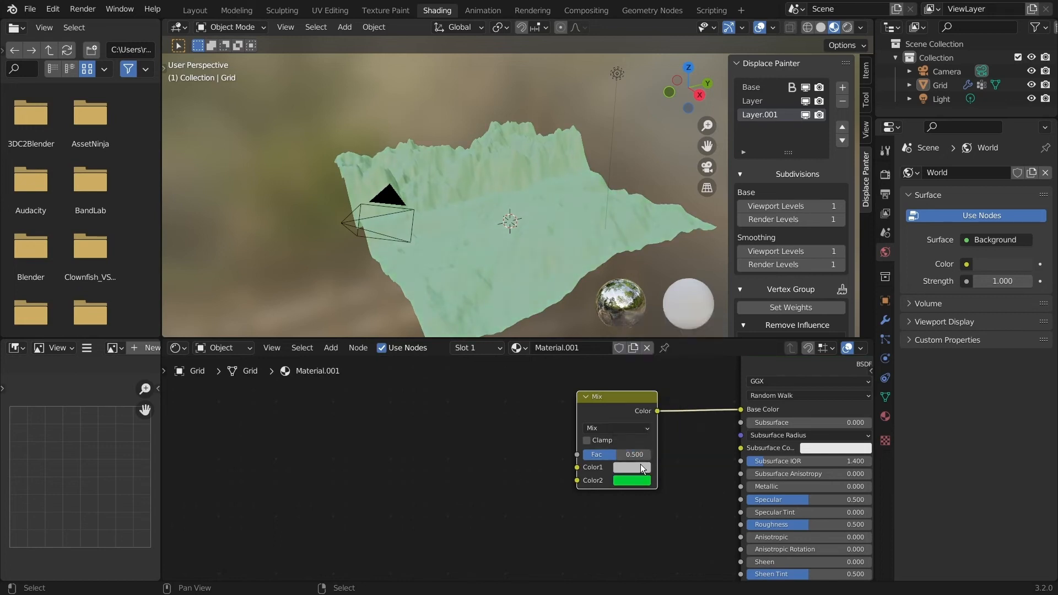
# Step: Set Color1 of the Mix node to a dark grey
pyautogui.click(641, 468)
pyautogui.click(662, 341)
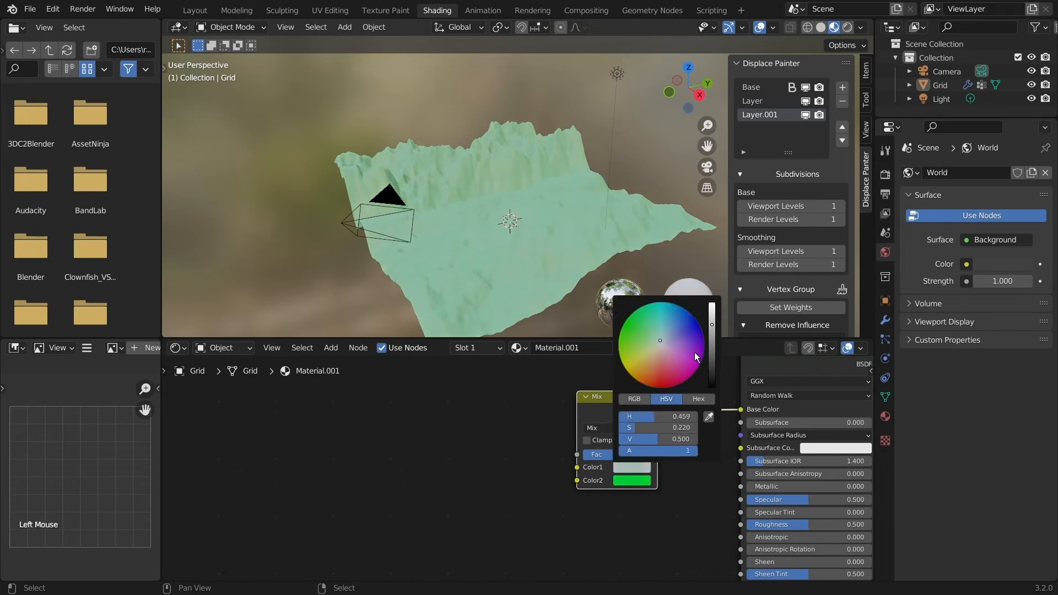
pyautogui.moveTo(712, 330); pyautogui.dragTo(712, 359)
pyautogui.click(660, 345)
pyautogui.moveTo(614, 448); pyautogui.dragTo(614, 447)
pyautogui.moveTo(614, 455); pyautogui.dragTo(650, 455)
pyautogui.moveTo(651, 455); pyautogui.dragTo(620, 428, button='middle')
pyautogui.moveTo(447, 434); pyautogui.dragTo(505, 434, button='middle')
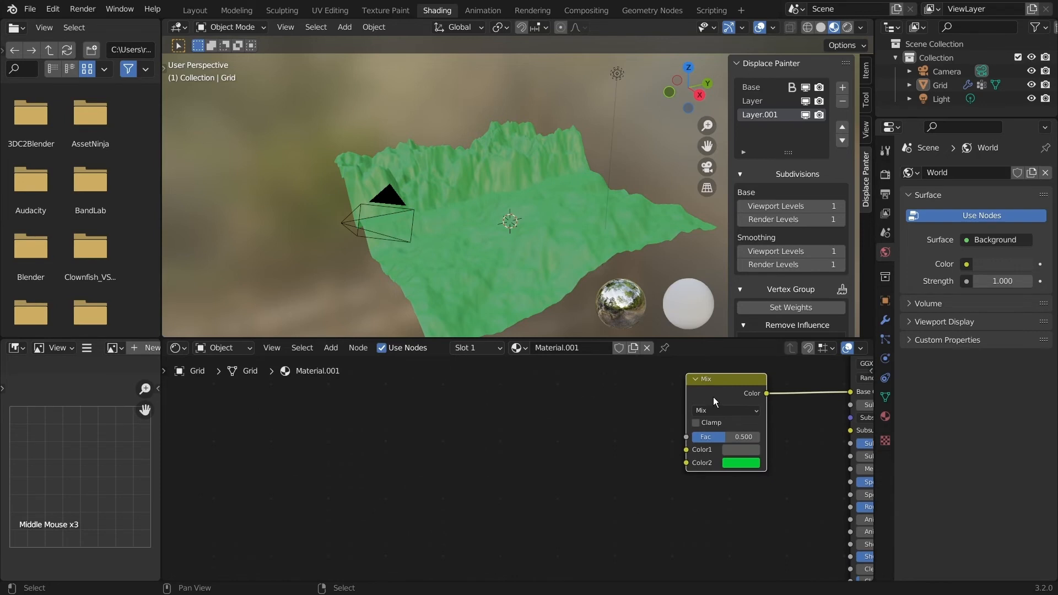
# Step: Convert the vertex group of the displacement layer named Layer to an attribute for shading
pyautogui.moveTo(713, 397); pyautogui.dragTo(701, 399)
pyautogui.moveTo(488, 458); pyautogui.dragTo(596, 450, button='middle')
pyautogui.scroll(-3, 783, 220)
pyautogui.scroll(2, 783, 220)
pyautogui.click(761, 101)
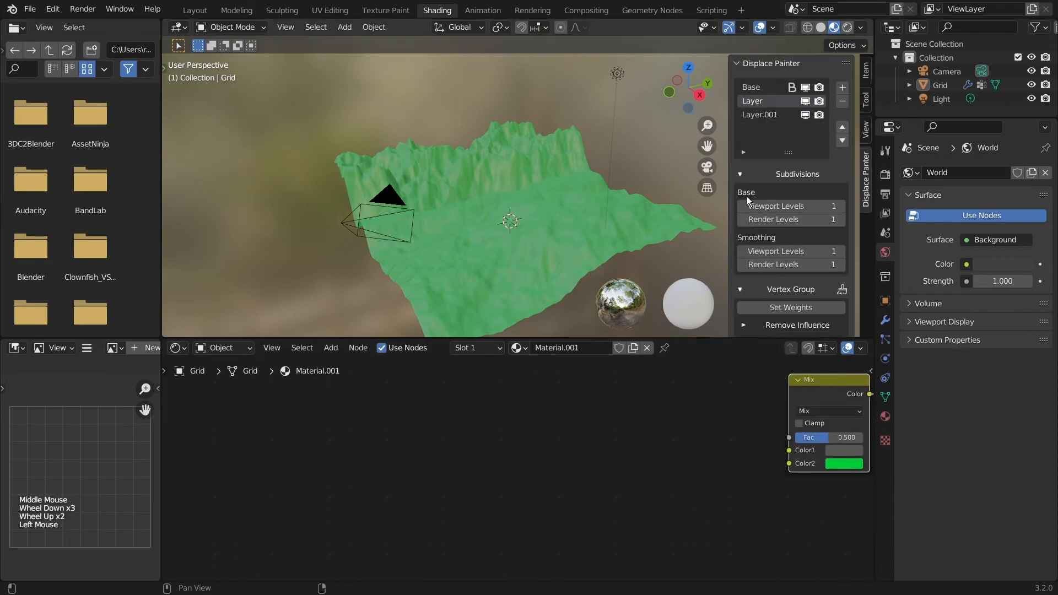
pyautogui.click(769, 174)
pyautogui.click(795, 247)
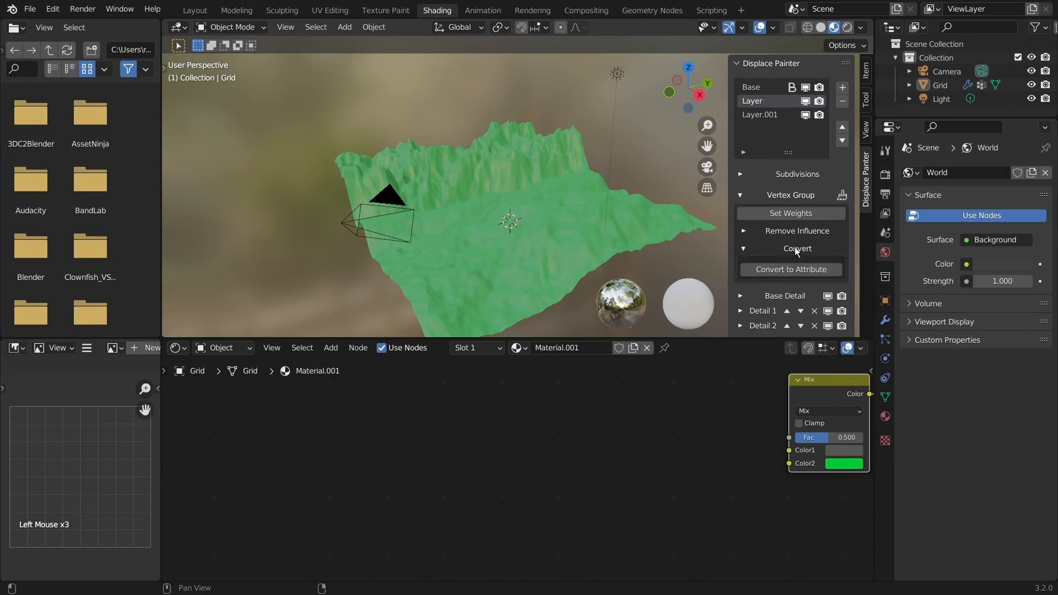
pyautogui.scroll(-3, 795, 247)
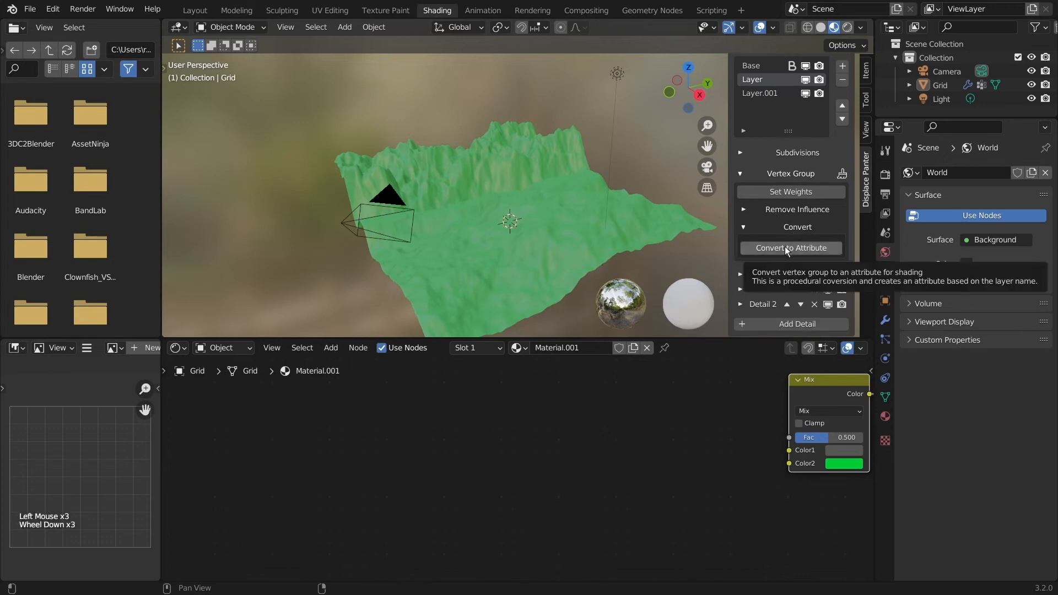
pyautogui.click(785, 247)
pyautogui.click(779, 253)
pyautogui.click(779, 253)
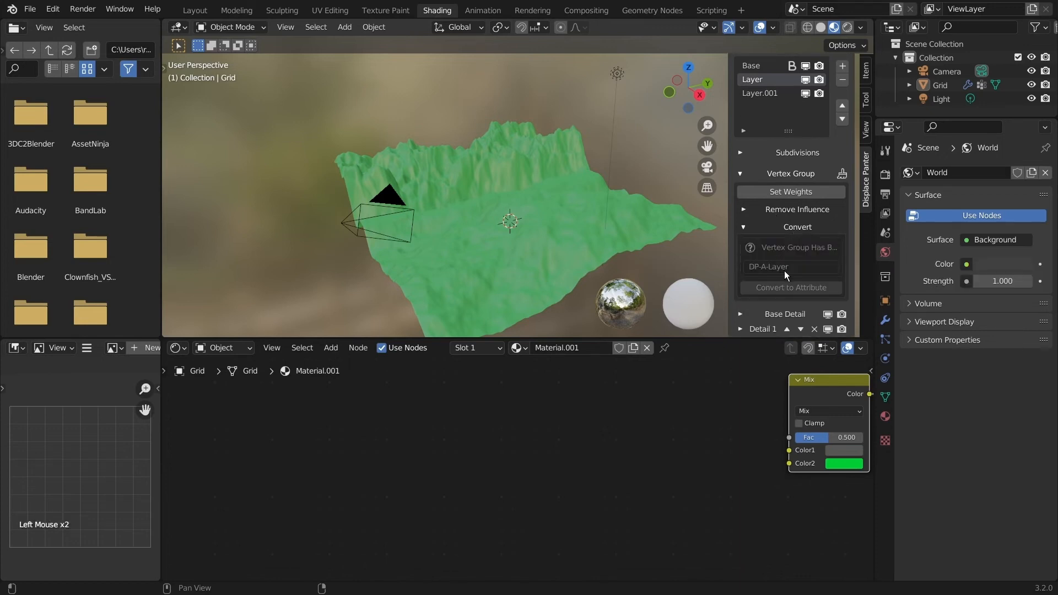
# Step: Widen the Displace Painter sidebar so the converted attribute's name can be read in full
pyautogui.moveTo(728, 258); pyautogui.dragTo(665, 258)
pyautogui.keyDown('shift'); pyautogui.middleClick(696, 251); pyautogui.keyUp('shift')
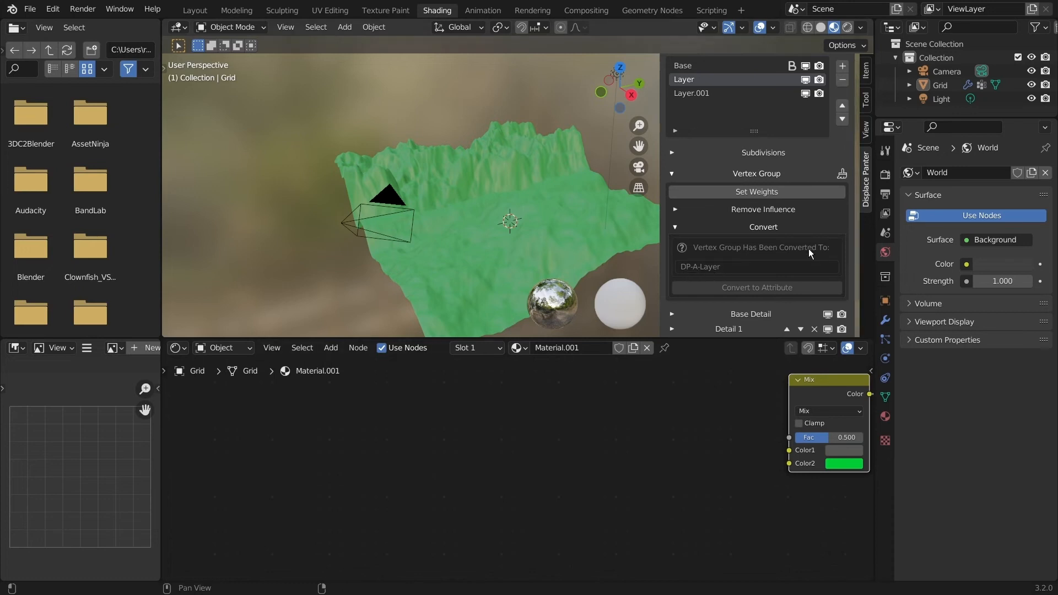
pyautogui.moveTo(746, 270)
# Step: Add an Attribute node beside the Mix node and set its name to DP-A-Layer
pyautogui.keyDown('shift'); pyautogui.moveTo(689, 438); pyautogui.dragTo(586, 448, button='middle'); pyautogui.keyUp('shift')
pyautogui.hotkey('shift', 'a')
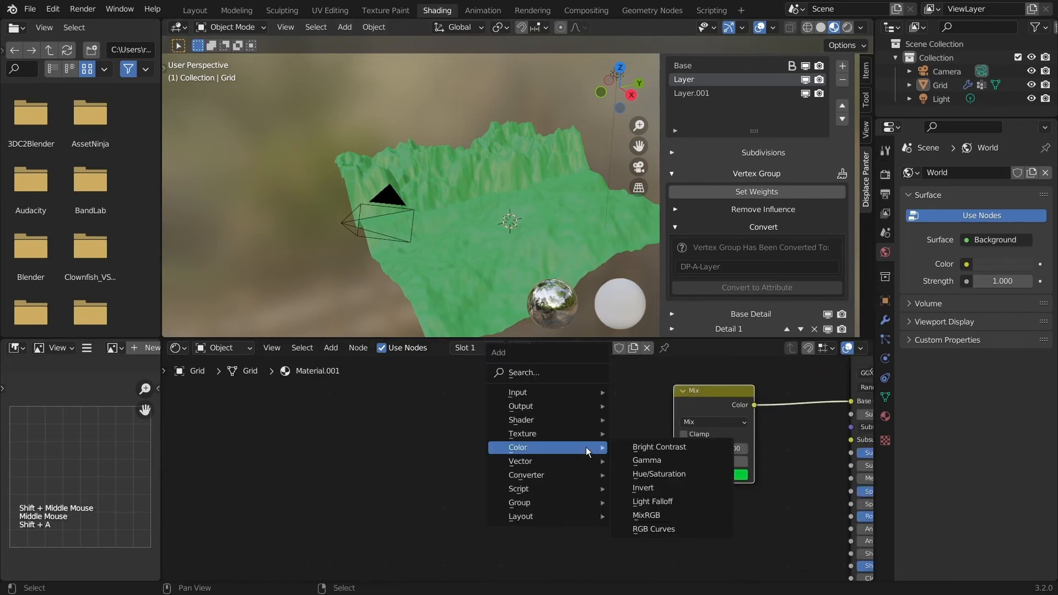
pyautogui.moveTo(557, 395)
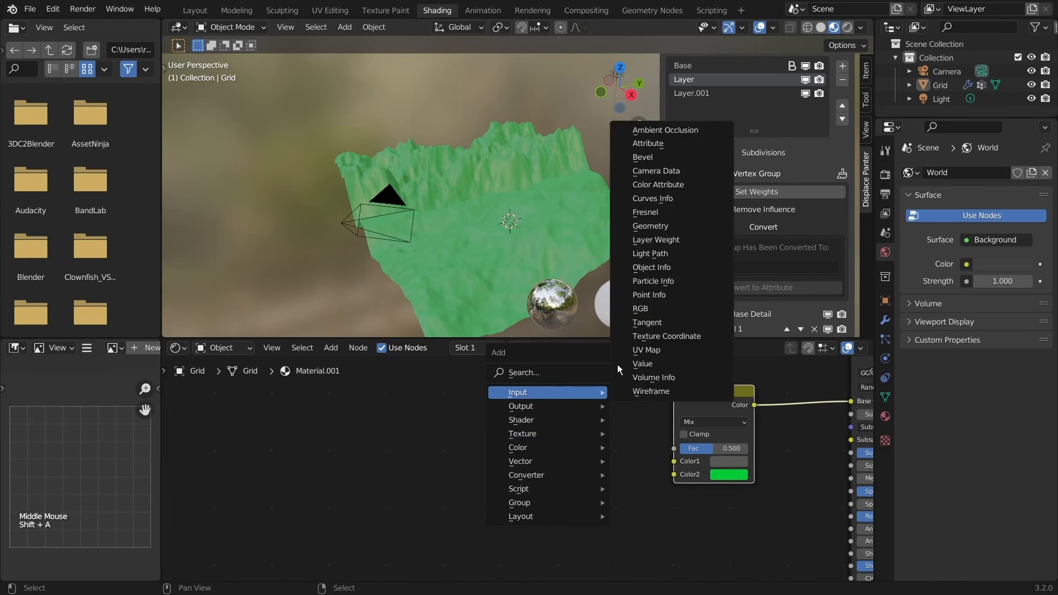
pyautogui.click(666, 142)
pyautogui.click(481, 397)
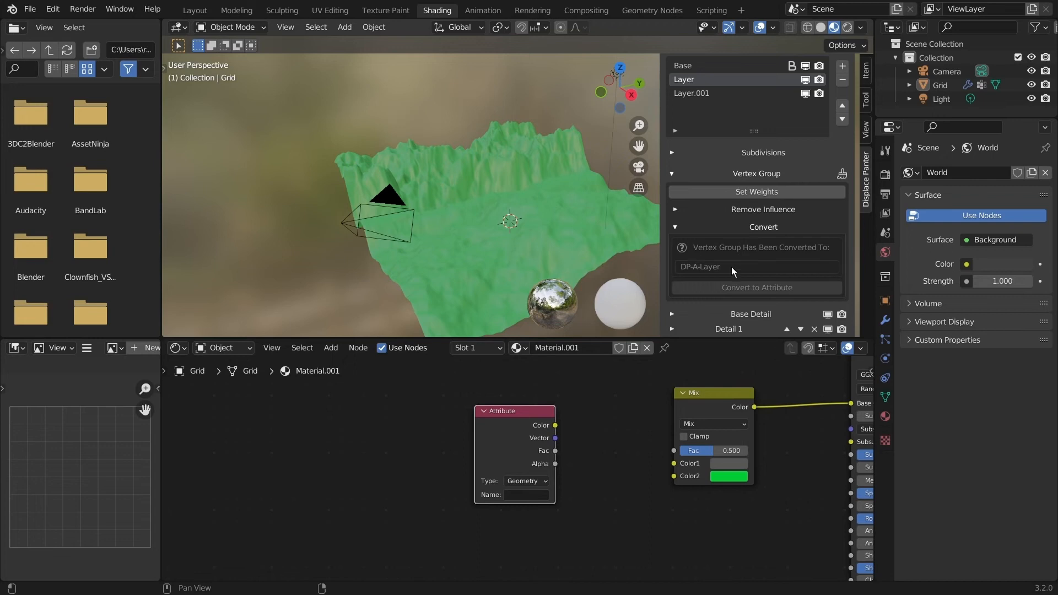
pyautogui.hotkey('ctrl', 'c')
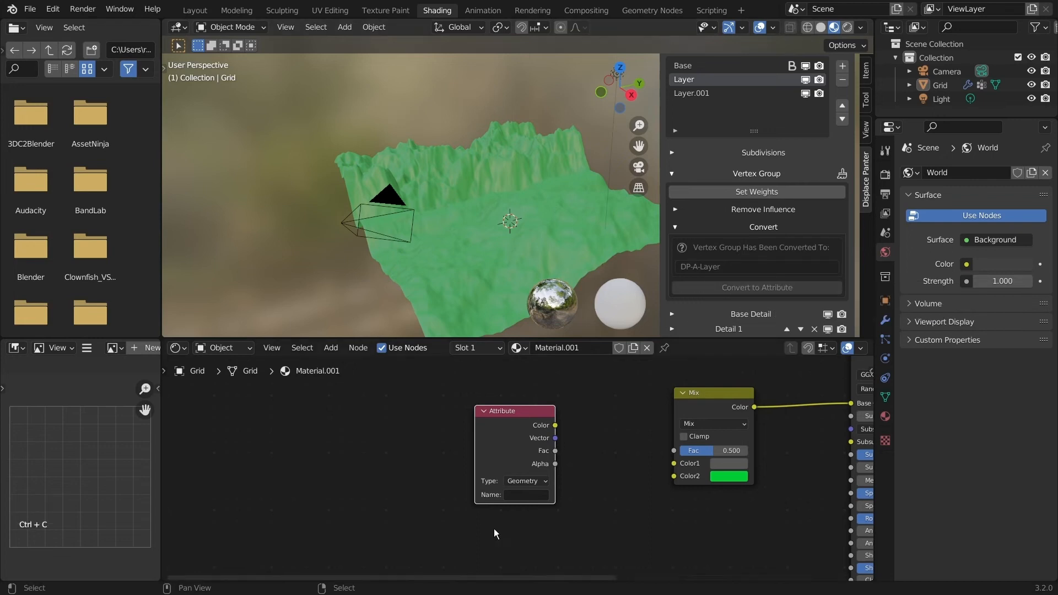
pyautogui.click(524, 495)
pyautogui.hotkey('ctrl', 'v')
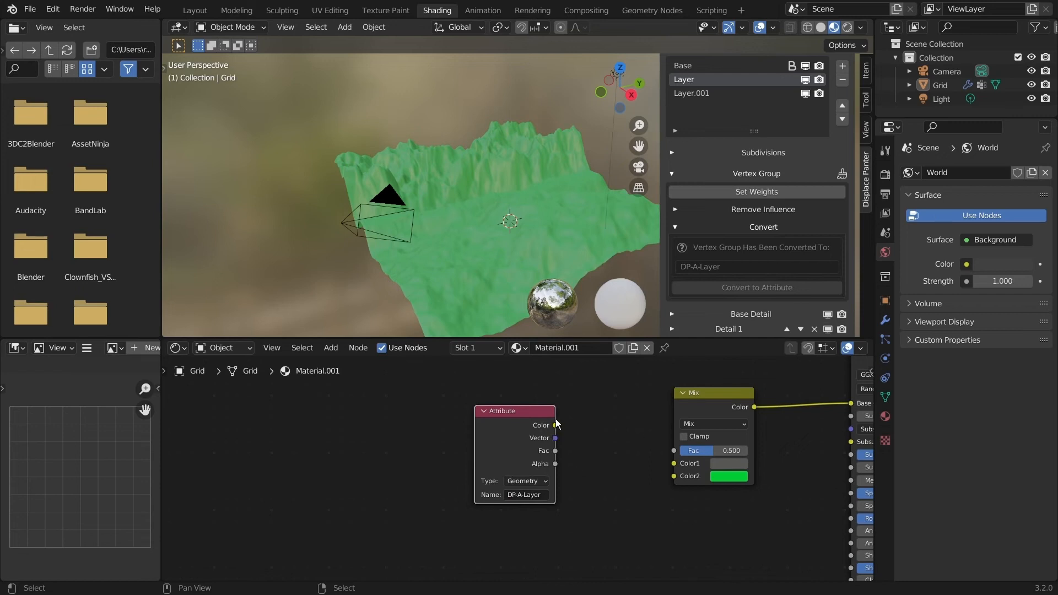
# Step: Connect the Attribute node's Color output to the Mix node's Fac and make room between the two nodes
pyautogui.moveTo(555, 425); pyautogui.dragTo(674, 450)
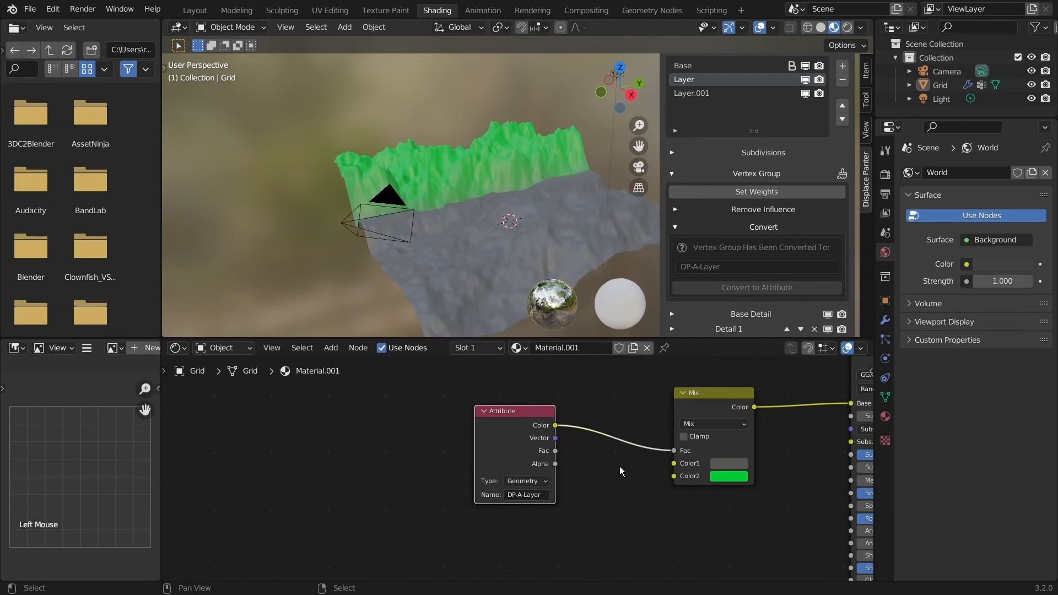
pyautogui.moveTo(501, 431); pyautogui.dragTo(406, 425)
pyautogui.moveTo(430, 254); pyautogui.dragTo(472, 228, button='middle')
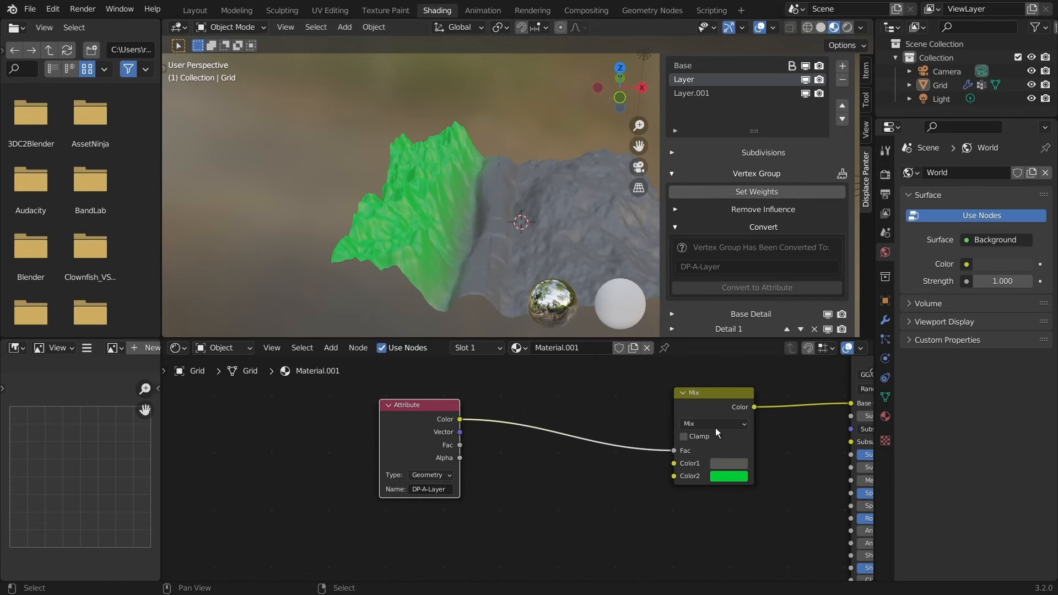
# Step: Insert an Invert node between the Attribute and Mix nodes and space the nodes apart
pyautogui.moveTo(574, 481); pyautogui.dragTo(482, 458, button='middle')
pyautogui.hotkey('shift', 'a')
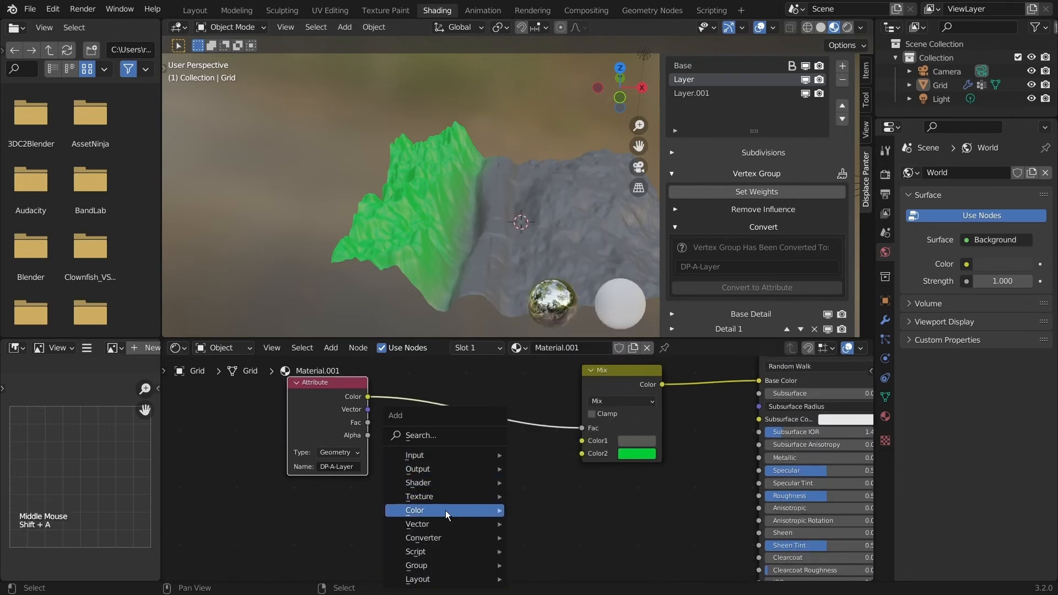
pyautogui.moveTo(446, 510)
pyautogui.click(564, 475)
pyautogui.click(414, 394)
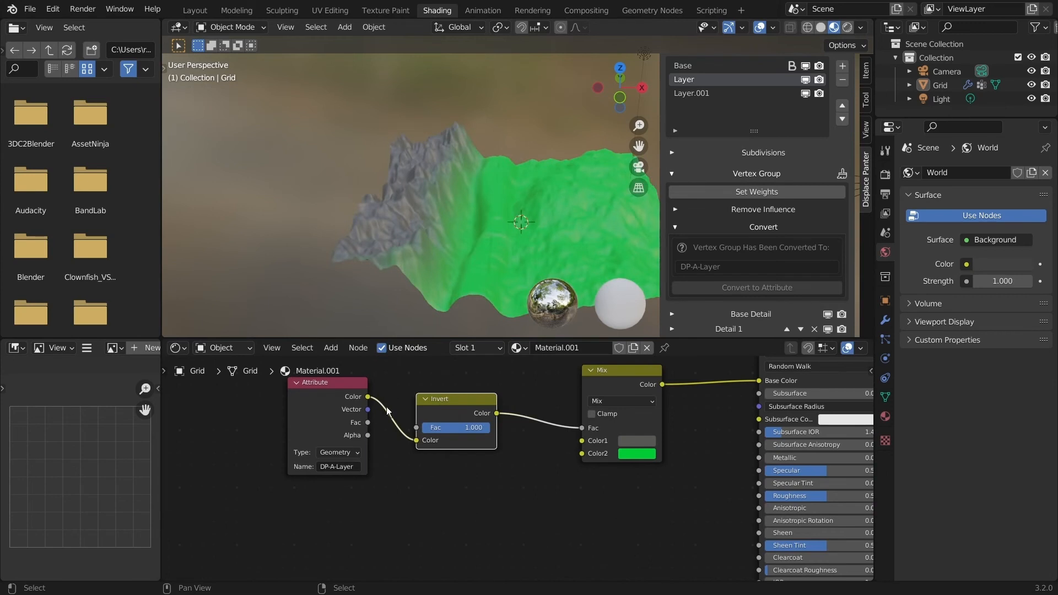
pyautogui.moveTo(327, 393); pyautogui.dragTo(191, 401)
pyautogui.moveTo(437, 396); pyautogui.dragTo(325, 401)
pyautogui.moveTo(437, 236); pyautogui.dragTo(459, 325, button='middle')
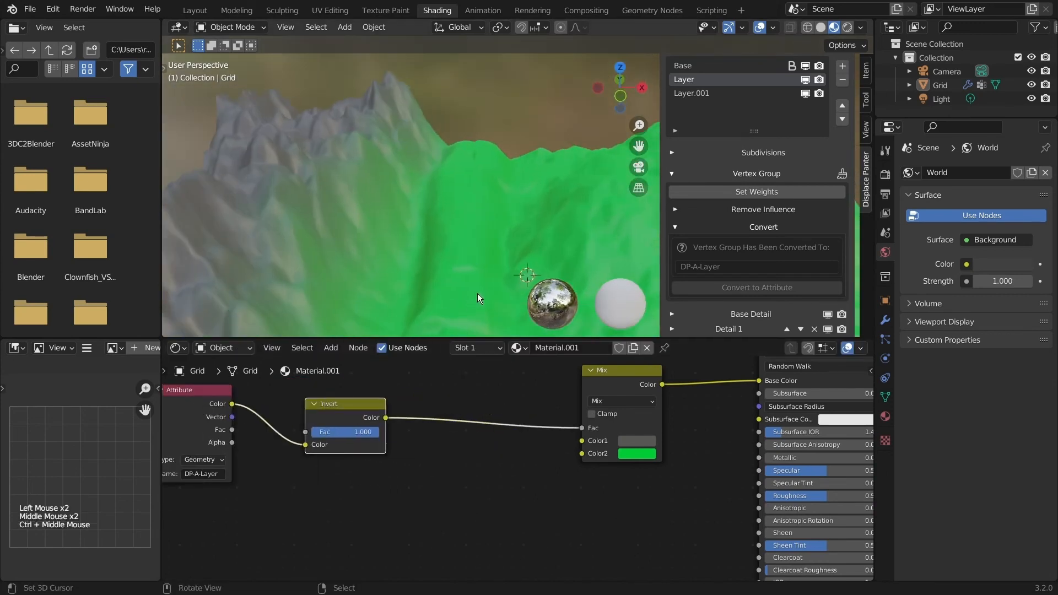
# Step: Insert a ColorRamp node on the link between the Invert and Mix nodes
pyautogui.moveTo(390, 505); pyautogui.dragTo(615, 513, button='middle')
pyautogui.scroll(-2, 554, 501)
pyautogui.scroll(1, 607, 496)
pyautogui.moveTo(667, 491); pyautogui.dragTo(539, 448, button='middle')
pyautogui.hotkey('shift', 'a')
pyautogui.moveTo(523, 427)
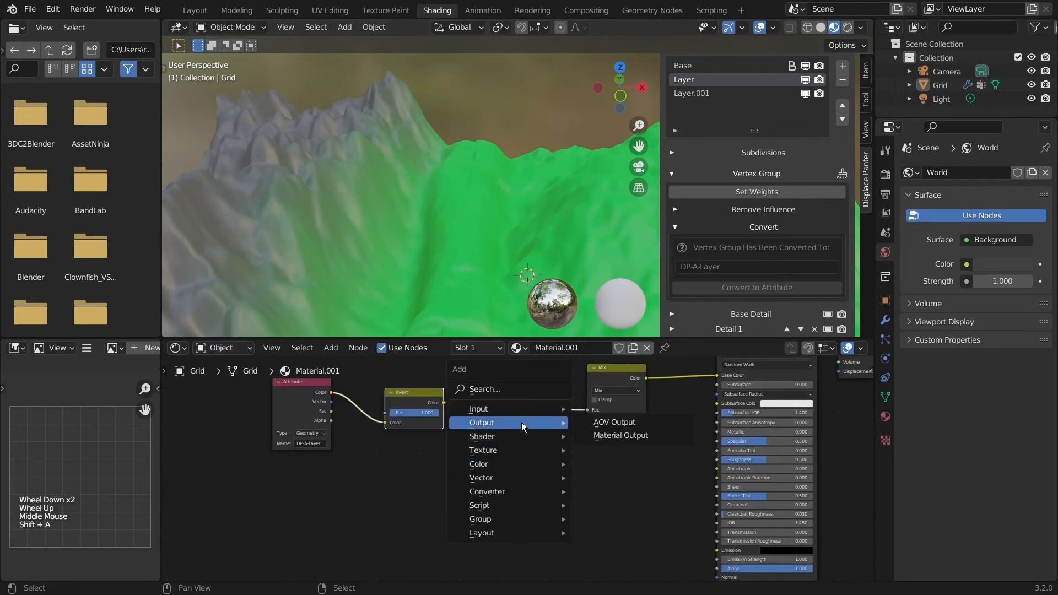
pyautogui.moveTo(512, 494)
pyautogui.click(624, 326)
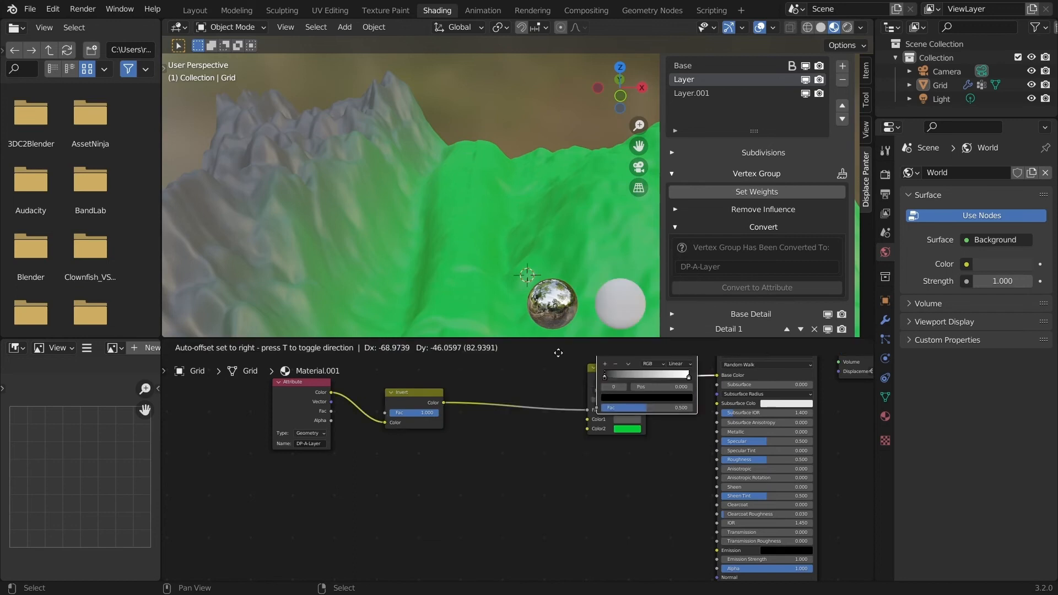
pyautogui.click(461, 387)
# Step: Move the ColorRamp's black stop to about 0.684 to sharpen the transition between the two colors
pyautogui.scroll(4, 424, 498)
pyautogui.moveTo(531, 490); pyautogui.dragTo(502, 566, button='middle')
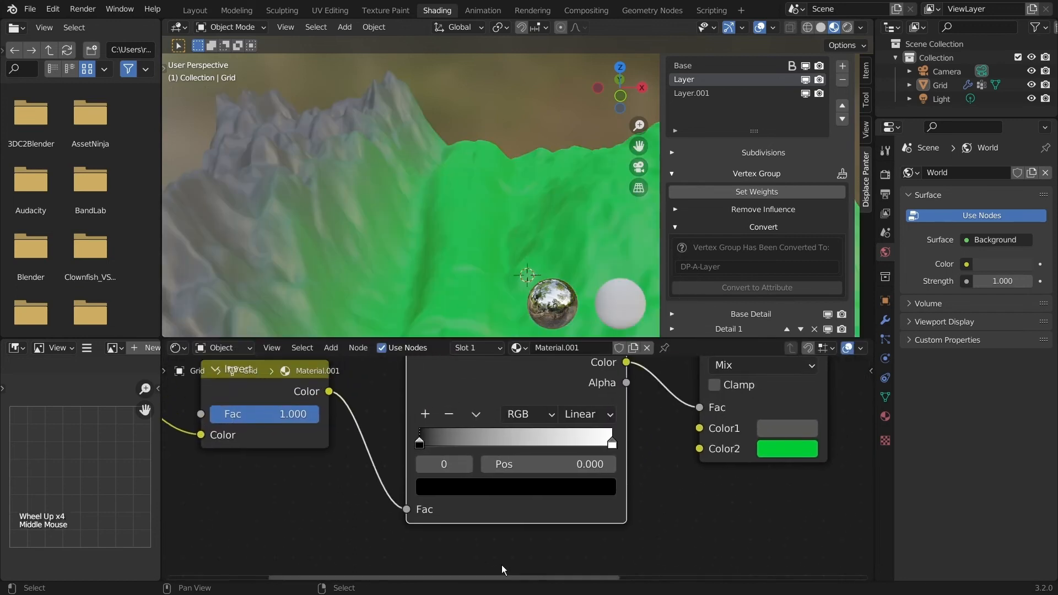
pyautogui.moveTo(420, 442); pyautogui.dragTo(556, 441)
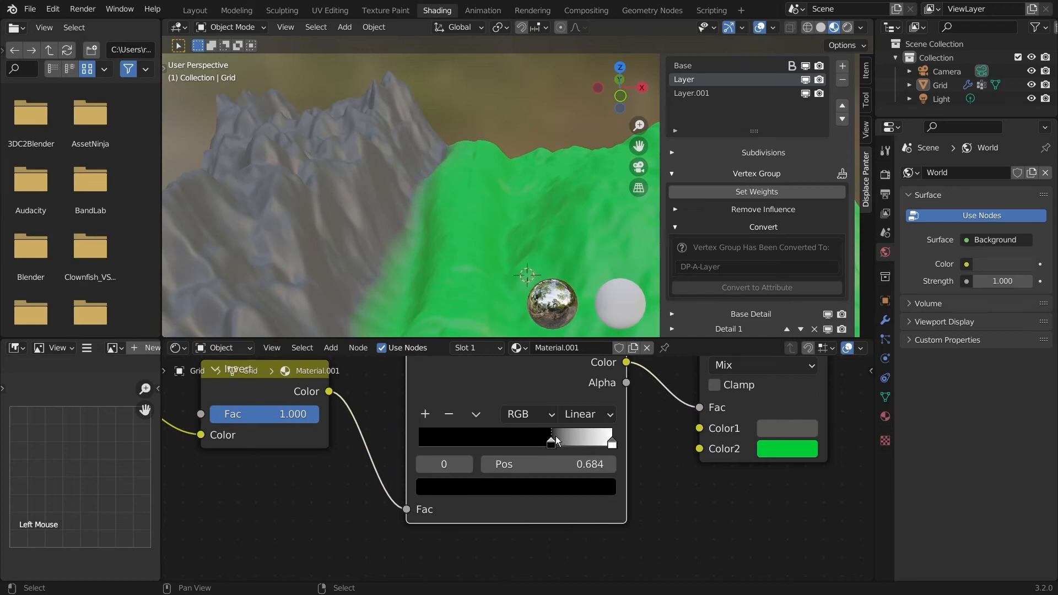
pyautogui.scroll(-3, 450, 229)
pyautogui.moveTo(450, 229); pyautogui.dragTo(408, 298, button='middle')
# Step: Move the Attribute, Invert, ColorRamp and Mix nodes away from the Principled BSDF and place a duplicate of the chain above them
pyautogui.keyDown('ctrl'); pyautogui.moveTo(485, 497); pyautogui.dragTo(480, 524, button='middle'); pyautogui.keyUp('ctrl')
pyautogui.moveTo(601, 449); pyautogui.dragTo(458, 490, button='middle')
pyautogui.scroll(-3, 413, 427)
pyautogui.moveTo(543, 507); pyautogui.dragTo(187, 481)
pyautogui.press('g')
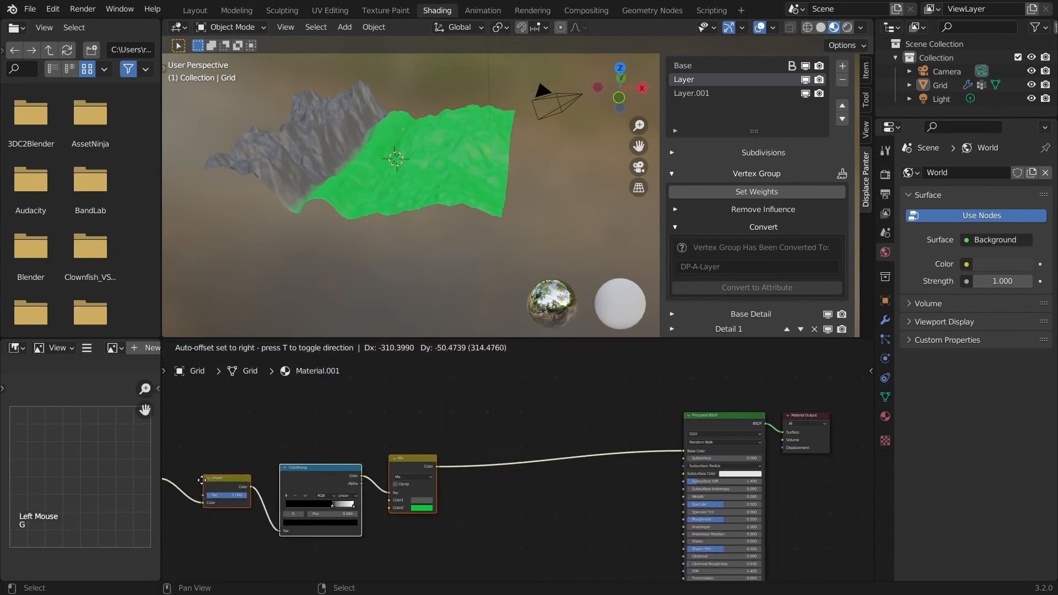
pyautogui.click(251, 481)
pyautogui.hotkey('shift', 'd')
pyautogui.click(328, 405)
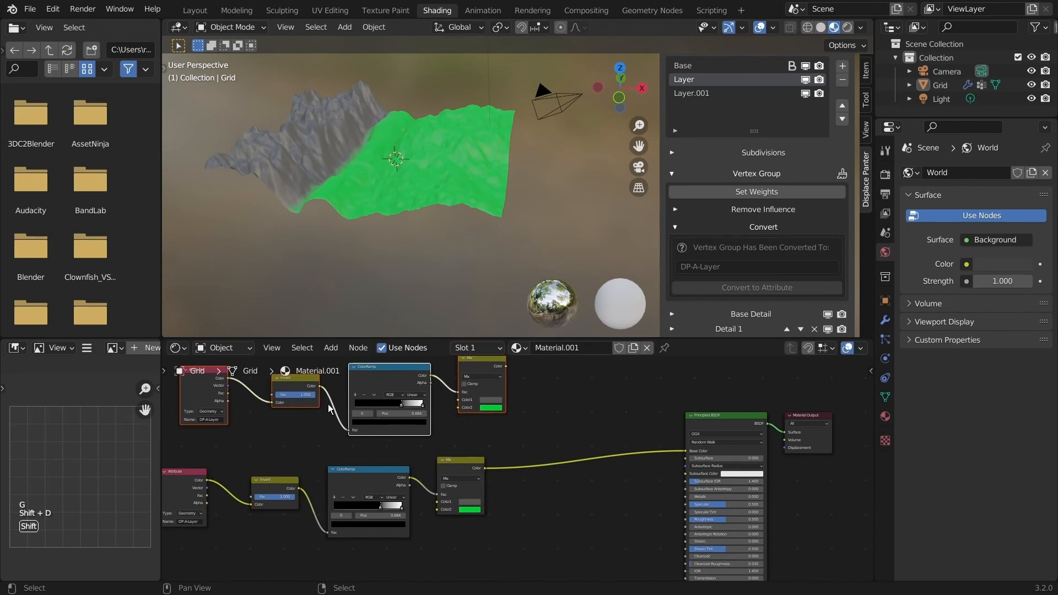
# Step: Remove the Invert node from the duplicated chain, leaving its Attribute linked directly to the ColorRamp
pyautogui.keyDown('alt'); pyautogui.moveTo(299, 377); pyautogui.dragTo(551, 525); pyautogui.keyUp('alt')
pyautogui.press('Delete')
pyautogui.moveTo(551, 525); pyautogui.dragTo(640, 442, button='middle')
pyautogui.moveTo(580, 424); pyautogui.dragTo(430, 387)
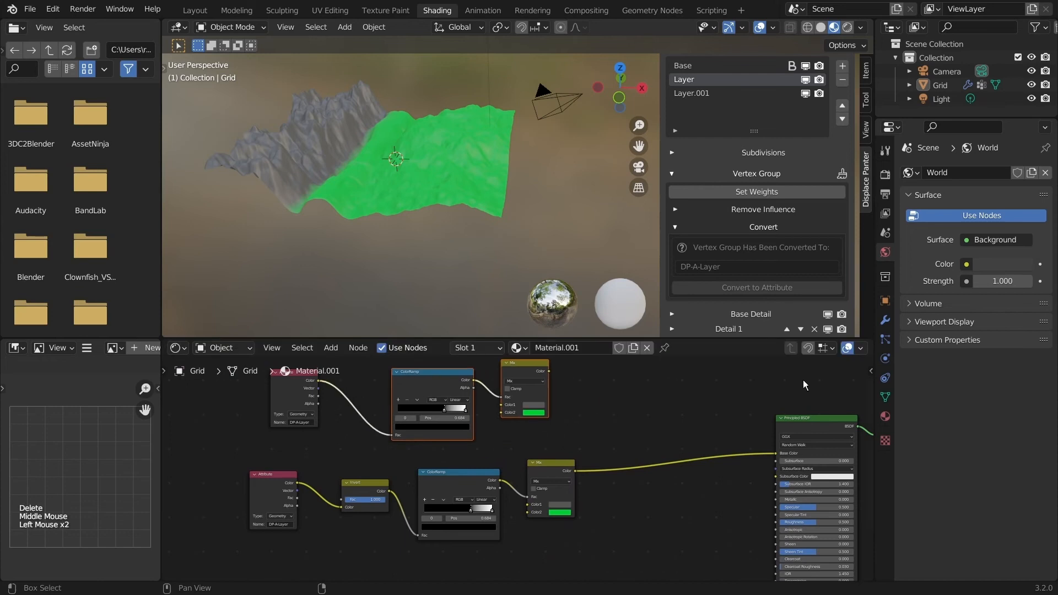
# Step: Tidy the duplicated chain by moving its Attribute node closer to its ColorRamp
pyautogui.click(869, 369)
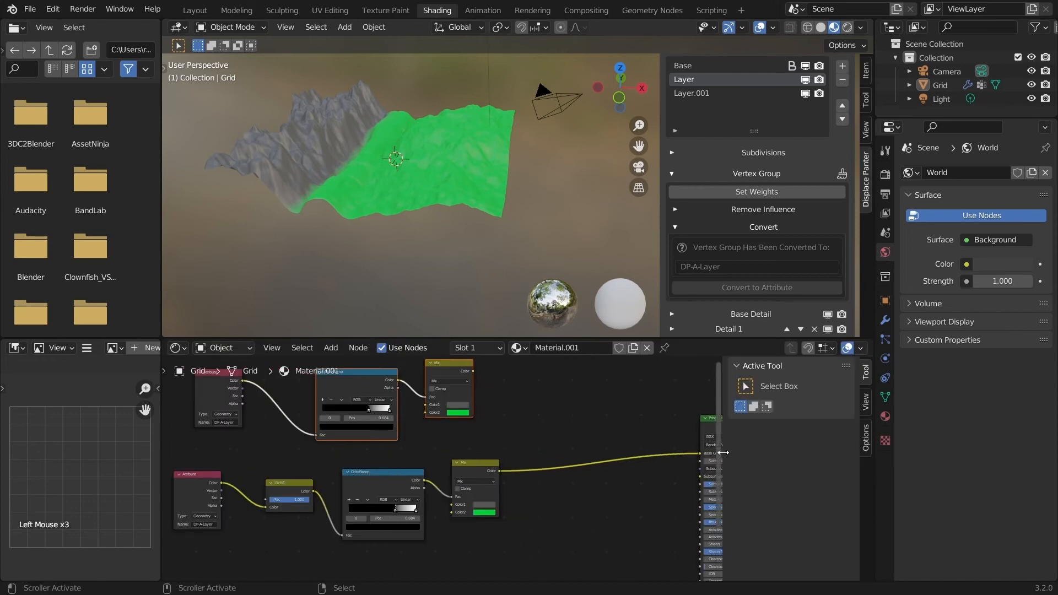
pyautogui.moveTo(723, 452); pyautogui.dragTo(956, 440)
pyautogui.moveTo(536, 434); pyautogui.dragTo(666, 530, button='middle')
pyautogui.moveTo(436, 472); pyautogui.dragTo(463, 476)
pyautogui.moveTo(694, 498); pyautogui.dragTo(444, 417, button='middle')
pyautogui.keyDown('shift'); pyautogui.moveTo(419, 493); pyautogui.dragTo(434, 439, button='middle'); pyautogui.keyUp('shift')
# Step: Find the Node Wrangler add-on in Preferences by searching for "node" and make sure it is enabled
pyautogui.click(53, 8)
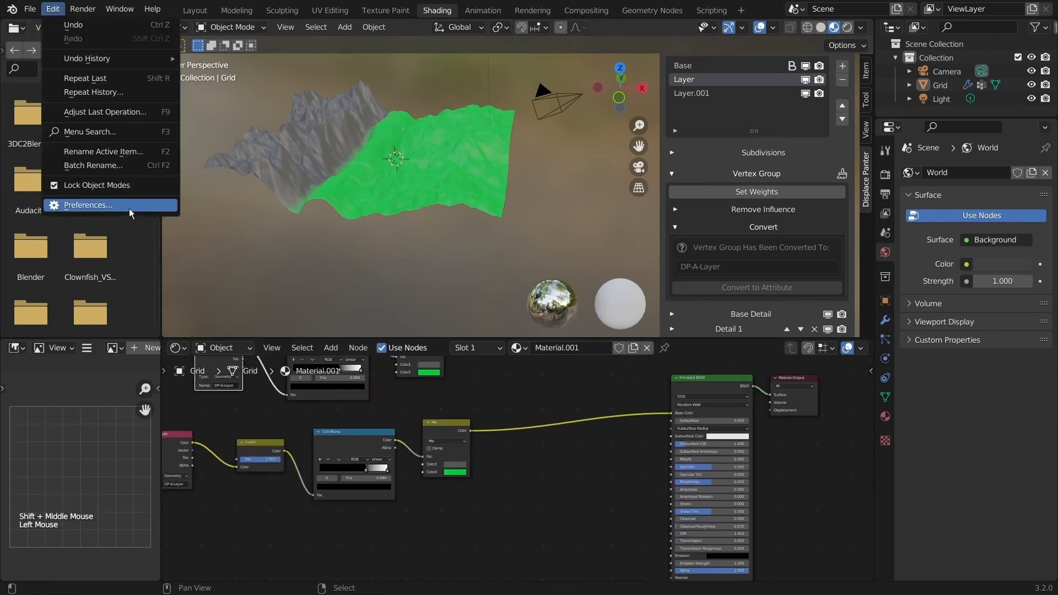
pyautogui.click(88, 205)
pyautogui.click(387, 59)
pyautogui.write('node')
pyautogui.click(136, 124)
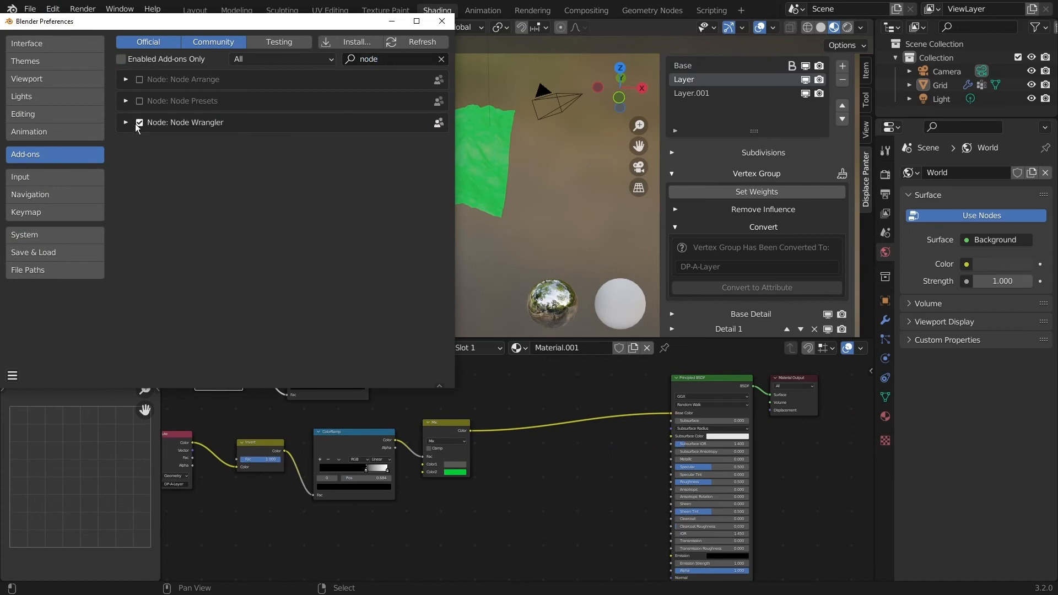
pyautogui.click(446, 23)
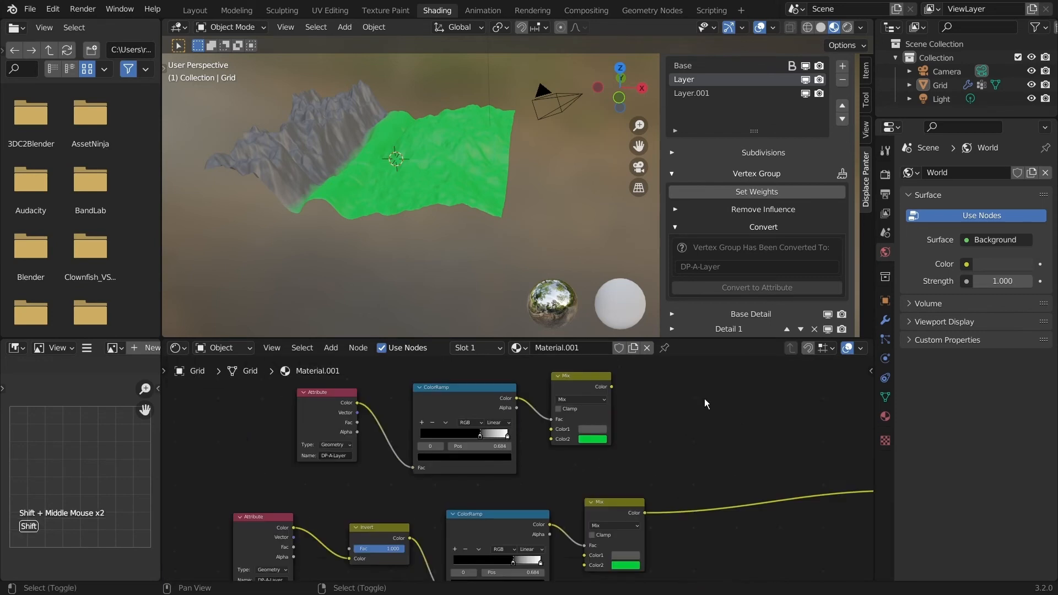
# Step: Move the duplicated Mix node toward the Principled BSDF and connect the original Mix's color output to its Color2
pyautogui.keyDown('shift'); pyautogui.moveTo(704, 399); pyautogui.dragTo(502, 395, button='middle'); pyautogui.keyUp('shift')
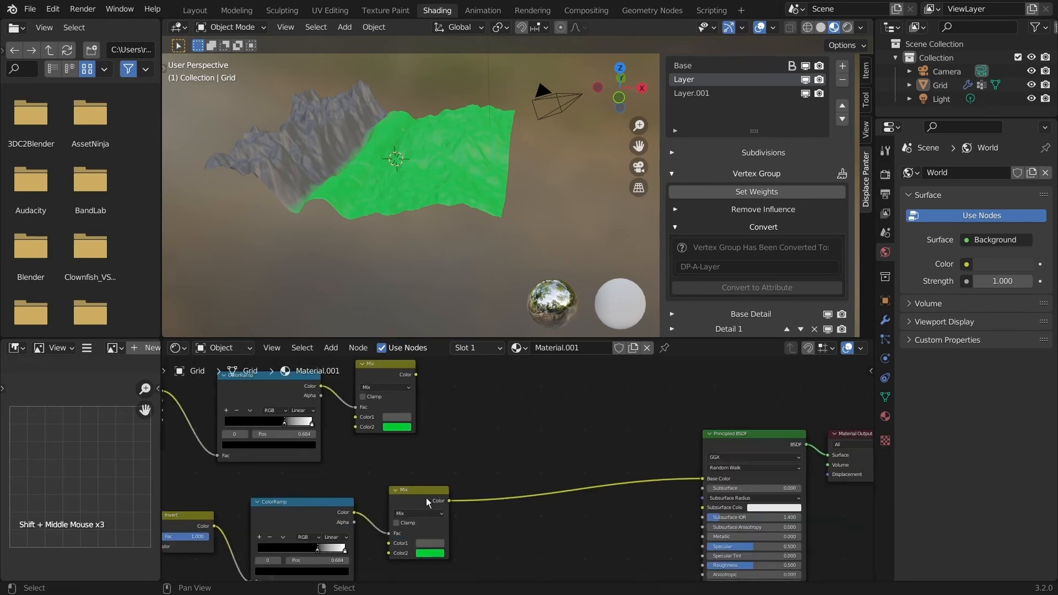
pyautogui.moveTo(387, 380); pyautogui.dragTo(540, 408)
pyautogui.moveTo(450, 501); pyautogui.dragTo(509, 454)
# Step: Set Color1 of the duplicated Mix node to a dark orange-brown
pyautogui.click(557, 445)
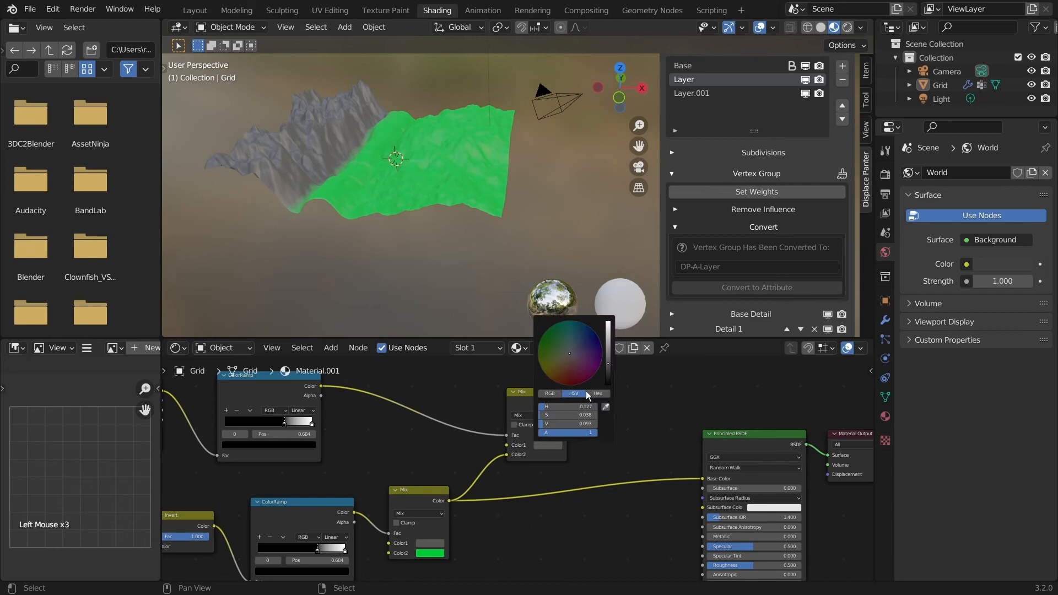
pyautogui.moveTo(574, 353); pyautogui.dragTo(609, 359)
pyautogui.scroll(2, 518, 468)
pyautogui.moveTo(564, 550); pyautogui.dragTo(377, 572, button='middle')
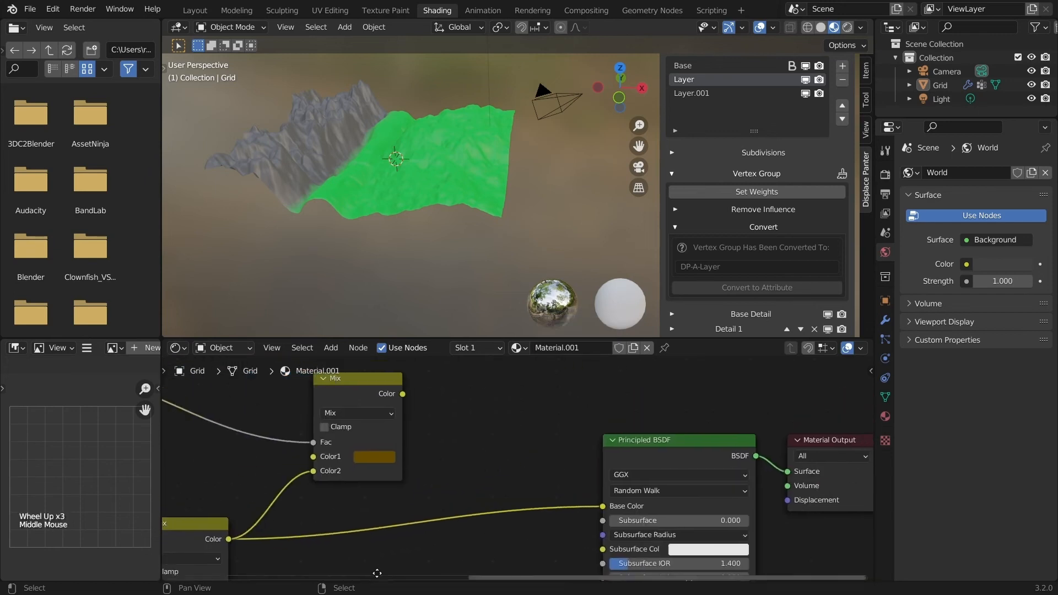
# Step: Connect the duplicated Mix node's color output to the Principled BSDF's Base Color
pyautogui.moveTo(403, 394); pyautogui.dragTo(604, 507)
pyautogui.moveTo(377, 480); pyautogui.dragTo(524, 485, button='middle')
pyautogui.scroll(-3, 524, 485)
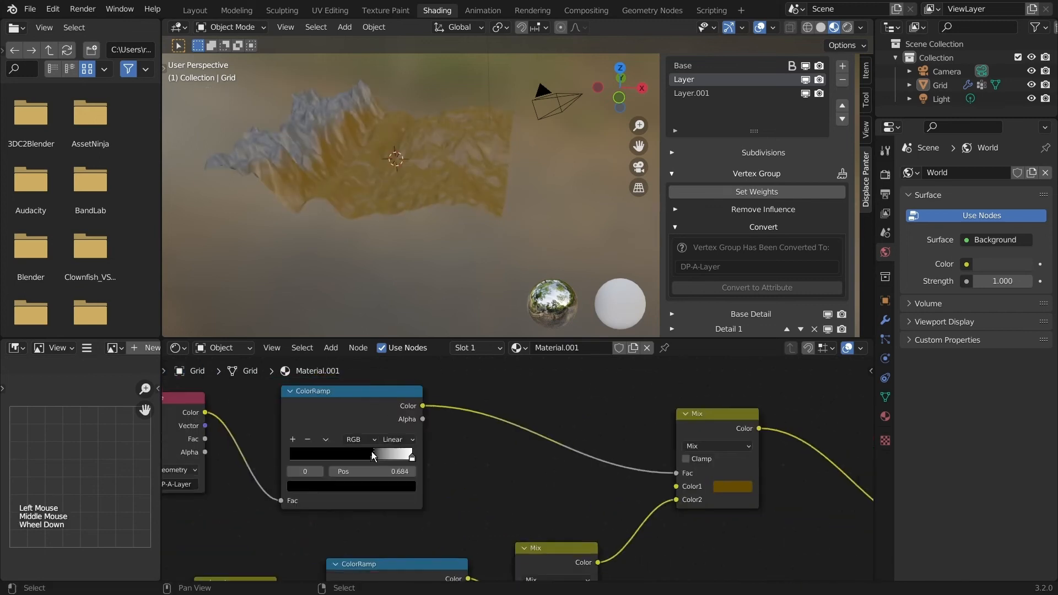
# Step: Convert the vertex group of Layer.001 to an attribute for shading
pyautogui.moveTo(309, 497); pyautogui.dragTo(357, 538, button='middle')
pyautogui.scroll(2, 357, 538)
pyautogui.scroll(2, 357, 538)
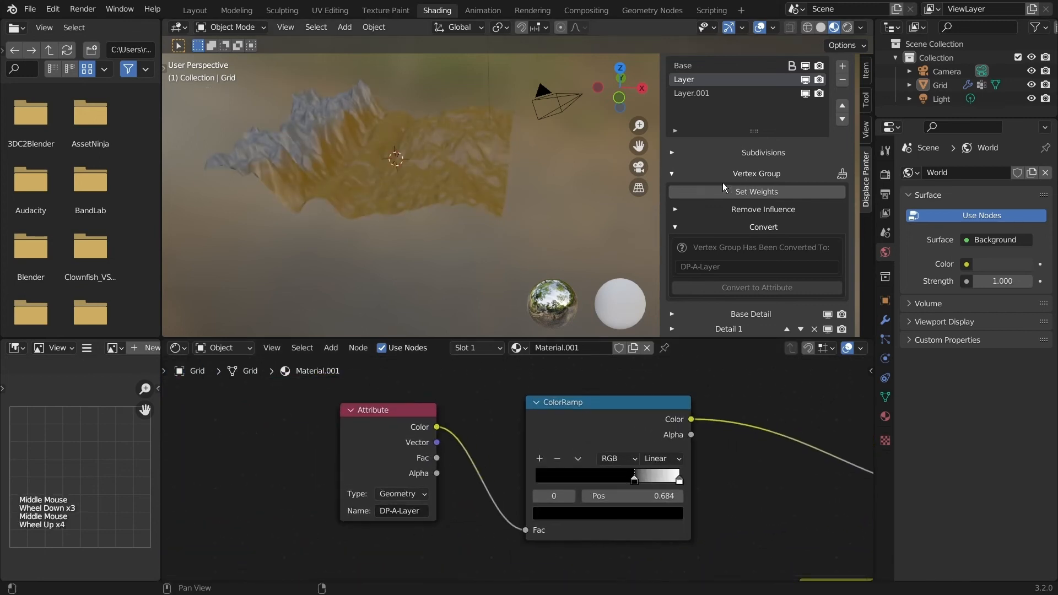
pyautogui.click(701, 96)
pyautogui.scroll(-3, 736, 269)
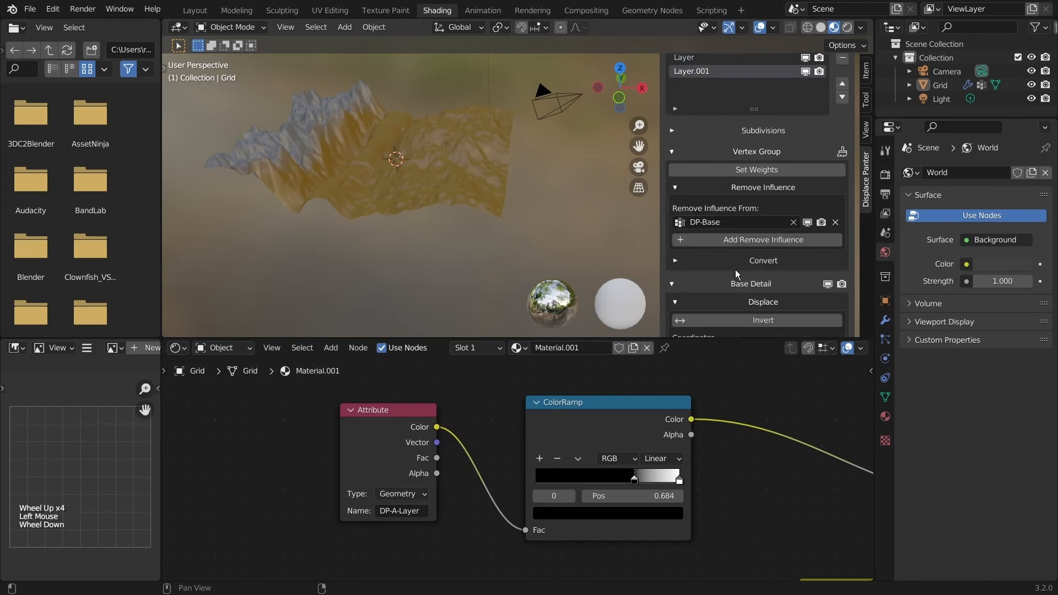
pyautogui.scroll(2, 779, 191)
pyautogui.click(764, 155)
pyautogui.click(763, 167)
# Step: Change the duplicated Attribute node's name to DP-A-Layer.001
pyautogui.hotkey('ctrl', 'c')
pyautogui.click(402, 511)
pyautogui.press('Return')
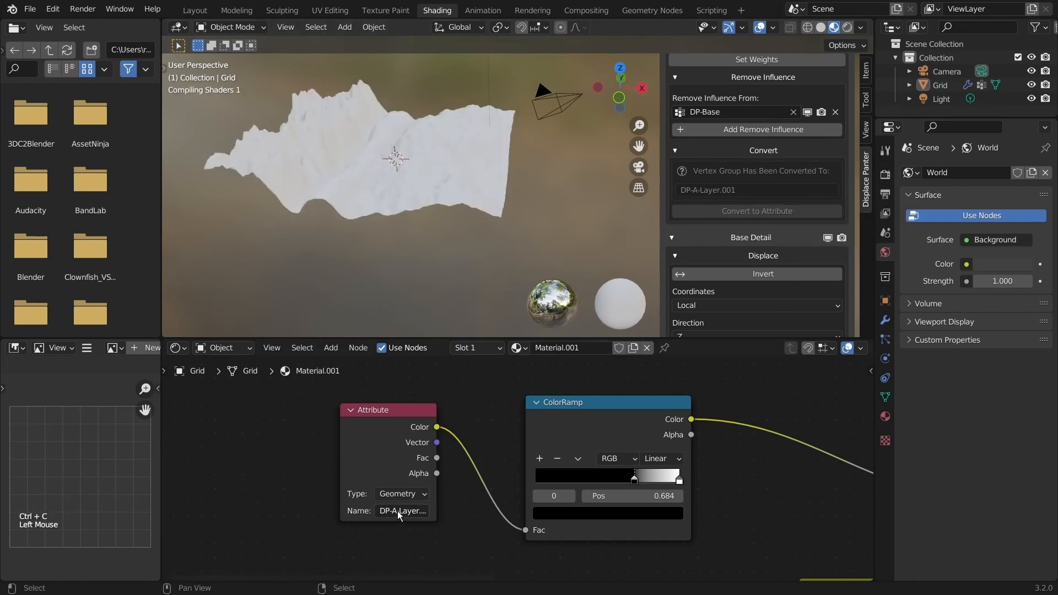
# Step: Duplicate the Invert node and insert the copy between the DP-A-Layer.001 Attribute and its ColorRamp
pyautogui.moveTo(389, 438); pyautogui.dragTo(341, 442)
pyautogui.moveTo(353, 551); pyautogui.dragTo(314, 407, button='middle')
pyautogui.click(442, 486)
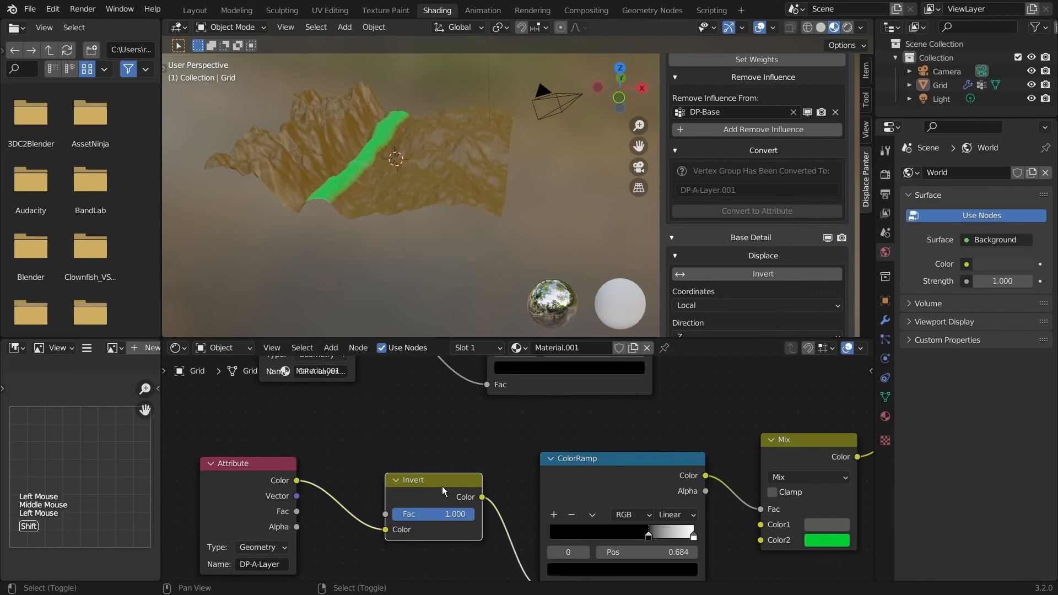
pyautogui.hotkey('shift', 'd')
pyautogui.click(433, 426)
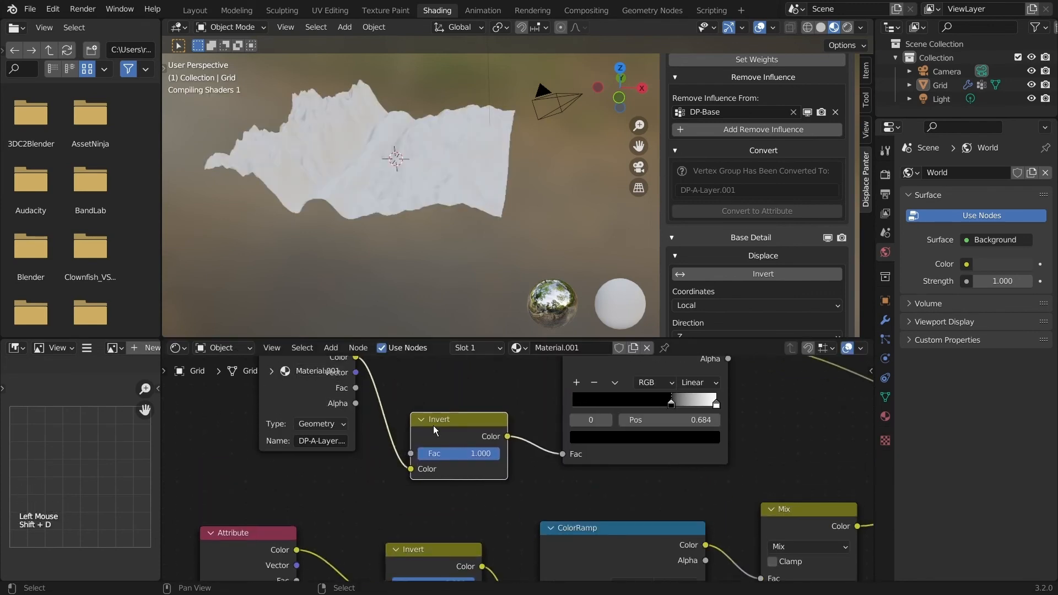
# Step: Move the black stop of the ColorRamp fed by the DP-A-Layer.001 attribute to position 0.047
pyautogui.scroll(1, 331, 130)
pyautogui.moveTo(325, 124); pyautogui.dragTo(433, 100, button='middle')
pyautogui.moveTo(420, 220)
pyautogui.keyDown('ctrl'); pyautogui.mouseDown(button='middle')
pyautogui.moveTo(386, 162)
pyautogui.moveTo(369, 253)
pyautogui.moveTo(429, 209)
pyautogui.mouseUp(button='middle'); pyautogui.keyUp('ctrl')
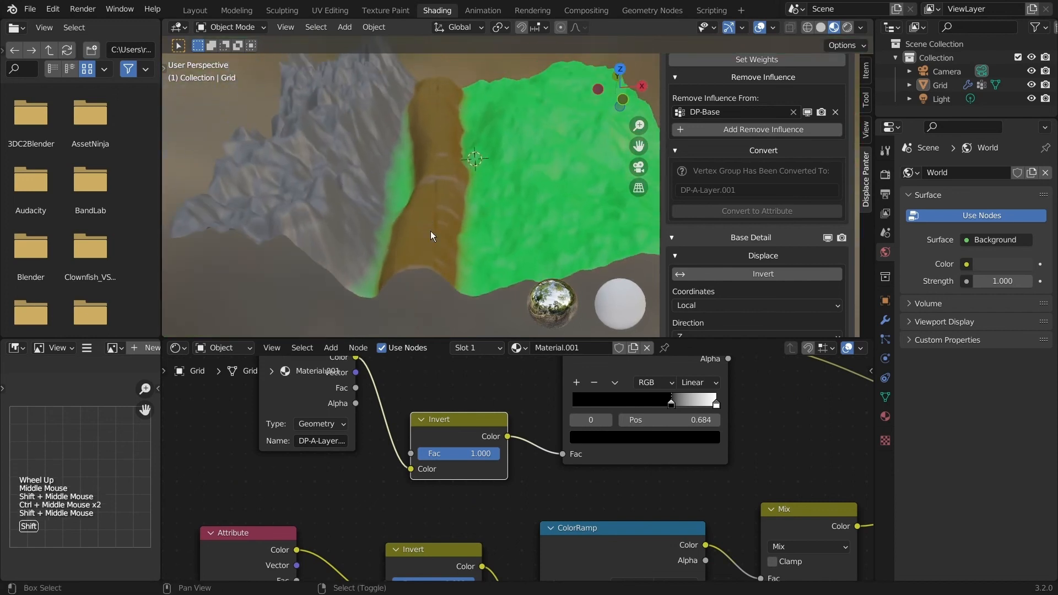
pyautogui.moveTo(570, 414); pyautogui.dragTo(541, 414, button='middle')
pyautogui.scroll(2, 551, 419)
pyautogui.moveTo(646, 400); pyautogui.dragTo(535, 393)
pyautogui.scroll(-1, 475, 239)
pyautogui.moveTo(475, 239); pyautogui.dragTo(520, 286, button='middle')
pyautogui.moveTo(534, 395); pyautogui.dragTo(519, 398)
# Step: Examine the terrain's coloring and the shader node tree up to the Principled BSDF's inputs
pyautogui.moveTo(554, 216); pyautogui.dragTo(471, 217, button='middle')
pyautogui.scroll(-3, 521, 262)
pyautogui.moveTo(522, 262); pyautogui.dragTo(535, 214, button='middle')
pyautogui.scroll(-2, 513, 226)
pyautogui.moveTo(491, 240); pyautogui.dragTo(509, 220, button='middle')
pyautogui.scroll(-2, 689, 468)
pyautogui.moveTo(689, 469); pyautogui.dragTo(452, 441, button='middle')
pyautogui.scroll(-3, 452, 441)
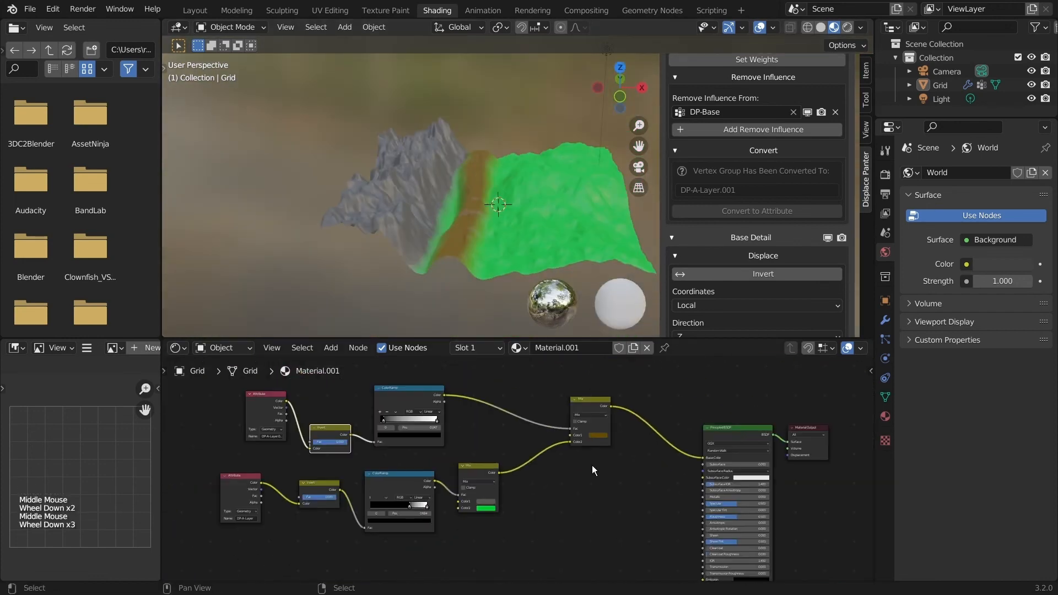
pyautogui.moveTo(613, 389); pyautogui.dragTo(546, 514, button='middle')
pyautogui.scroll(2, 623, 465)
pyautogui.moveTo(623, 466); pyautogui.dragTo(374, 398, button='middle')
pyautogui.scroll(3, 501, 476)
pyautogui.moveTo(650, 501); pyautogui.dragTo(560, 353, button='middle')
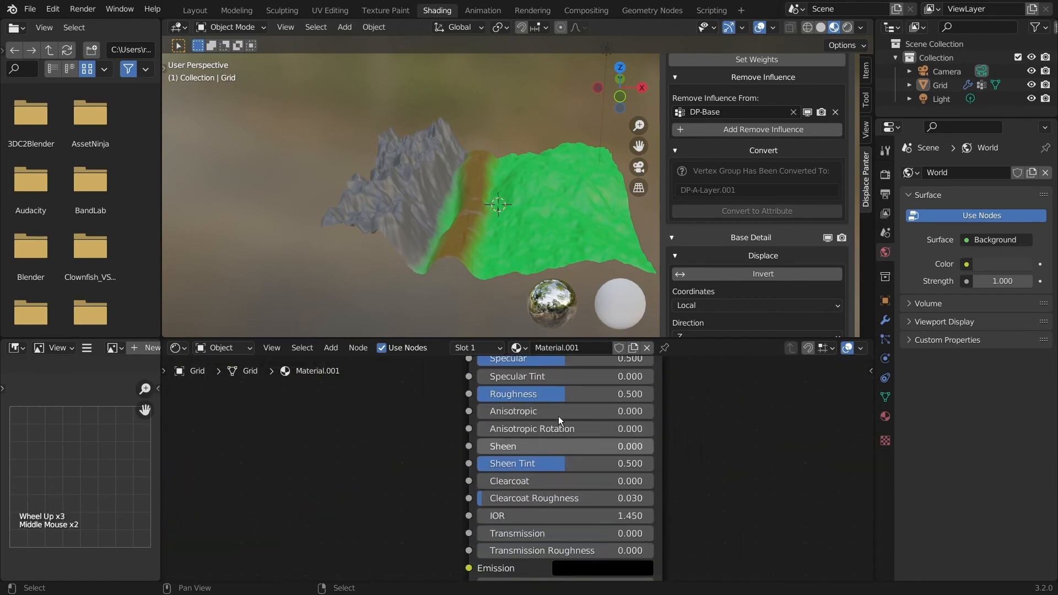
pyautogui.scroll(-4, 591, 462)
pyautogui.scroll(1, 564, 453)
pyautogui.moveTo(565, 453); pyautogui.dragTo(505, 517, button='middle')
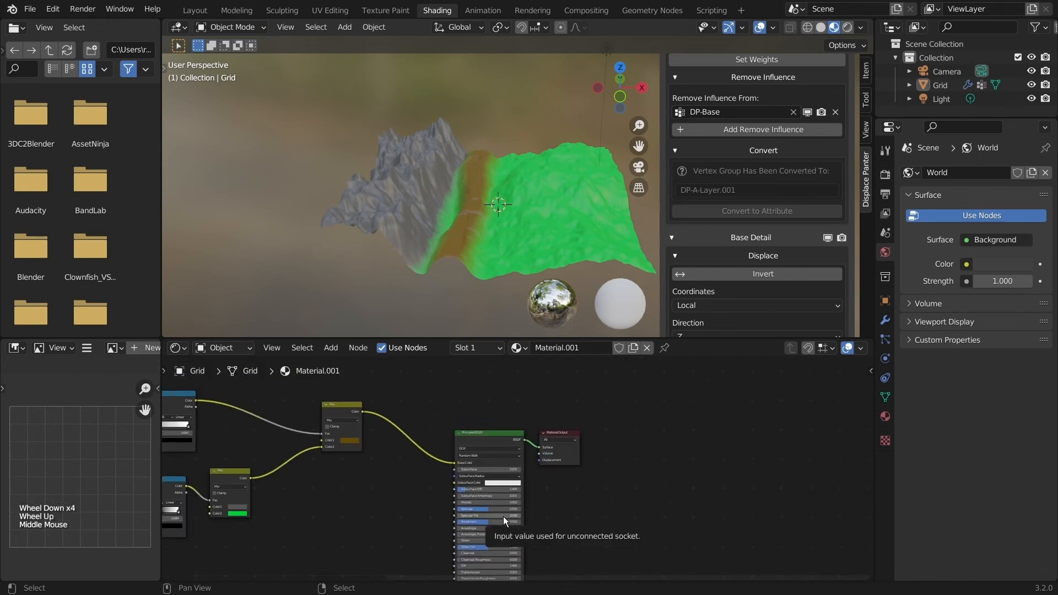
# Step: Move the Material Output node farther away from the Principled BSDF node
pyautogui.scroll(3, 504, 517)
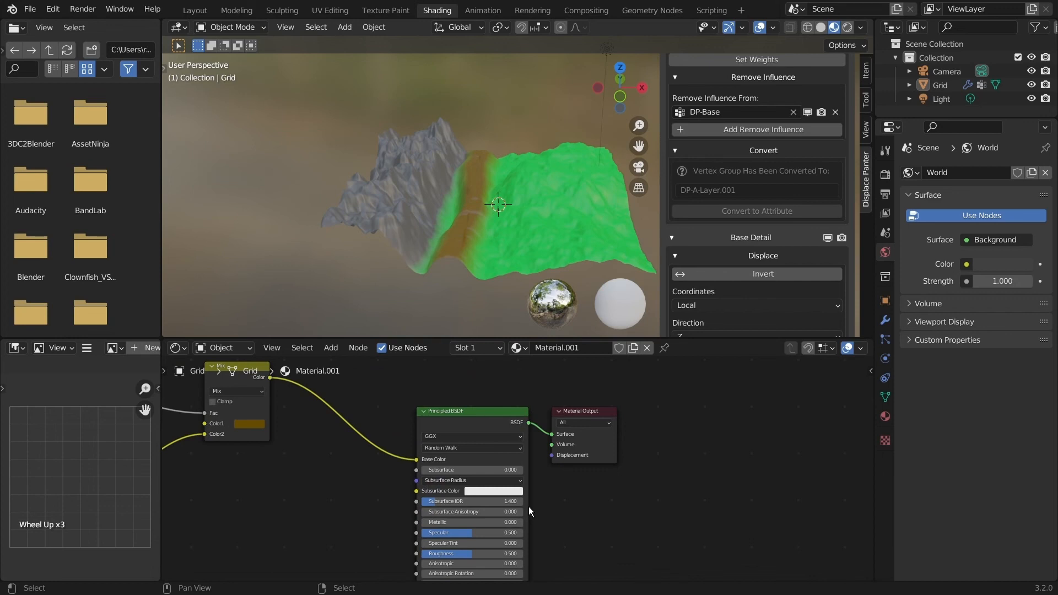
pyautogui.scroll(3, 587, 459)
pyautogui.moveTo(598, 447); pyautogui.dragTo(532, 492, button='middle')
pyautogui.click(585, 486)
pyautogui.moveTo(588, 484); pyautogui.dragTo(686, 453)
# Step: Toggle Invert on and off twice for Layer.001's base detail displacement to compare the terrain shapes
pyautogui.scroll(2, 515, 239)
pyautogui.moveTo(515, 239); pyautogui.dragTo(415, 272, button='middle')
pyautogui.scroll(-2, 548, 250)
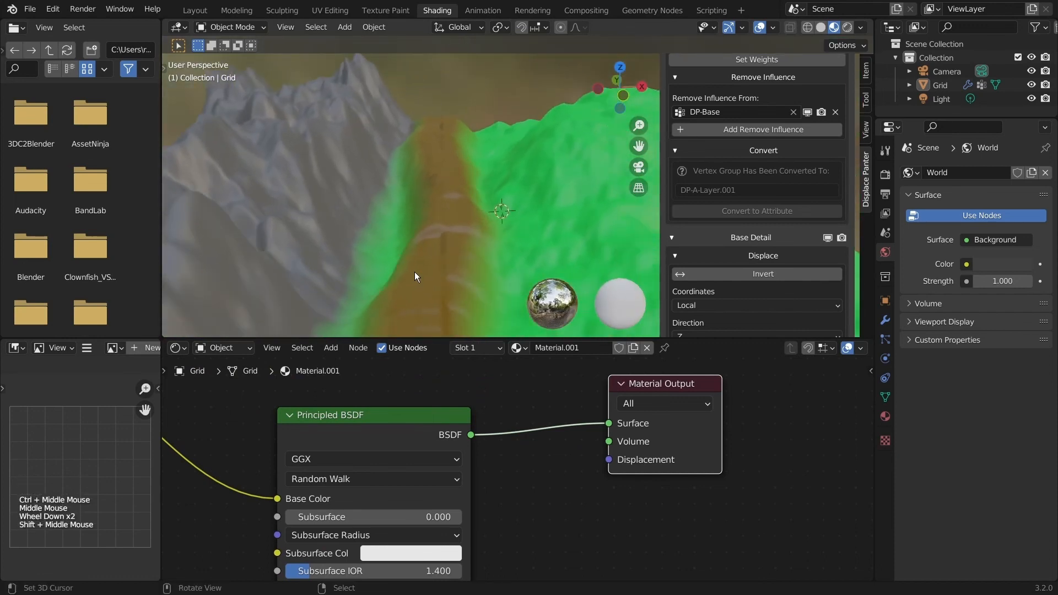
pyautogui.scroll(-3, 415, 272)
pyautogui.scroll(1, 786, 256)
pyautogui.scroll(-2, 786, 195)
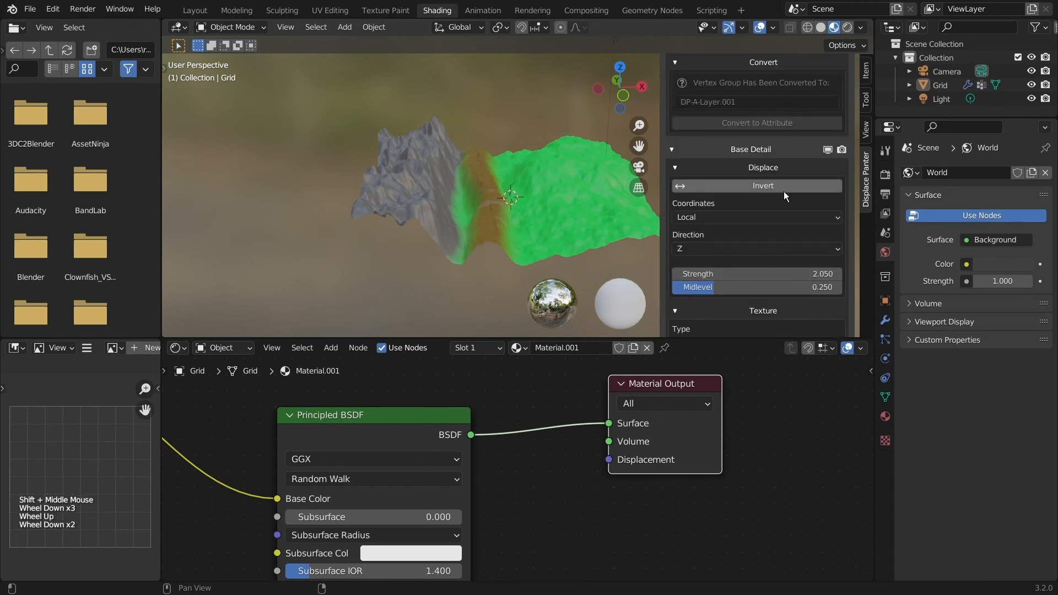
pyautogui.click(785, 190)
pyautogui.click(785, 190)
pyautogui.click(785, 191)
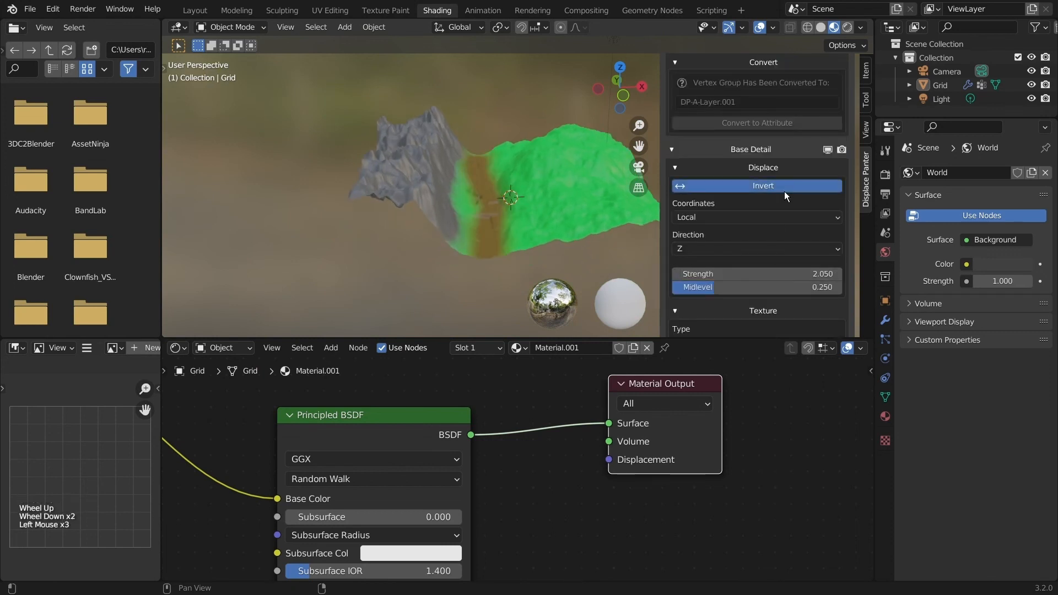
pyautogui.click(785, 191)
# Step: Select the Base layer and toggle Invert on its base detail displacement
pyautogui.scroll(5, 771, 194)
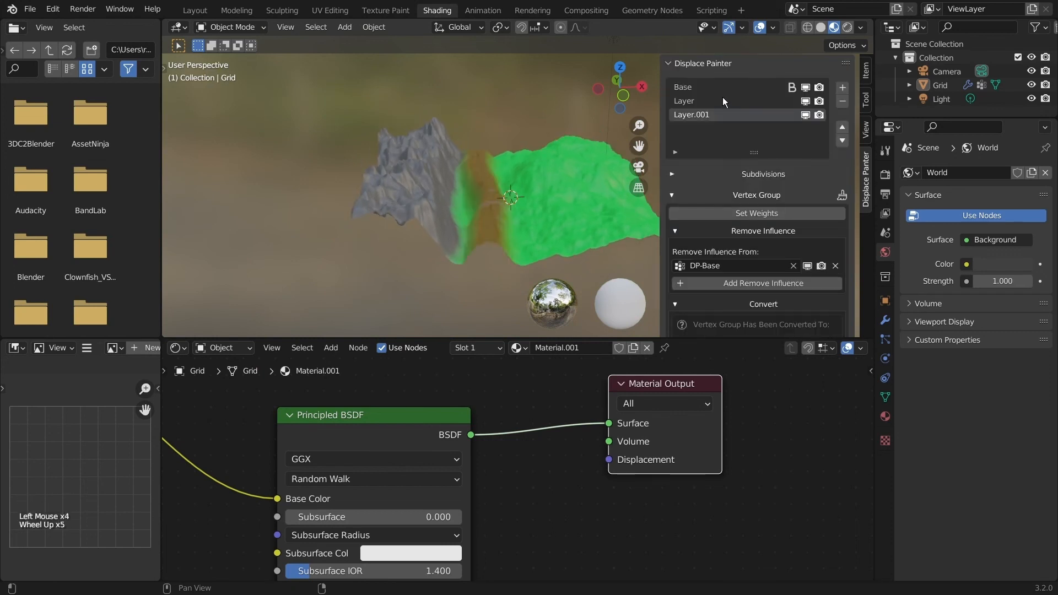
pyautogui.click(709, 88)
pyautogui.scroll(-2, 760, 241)
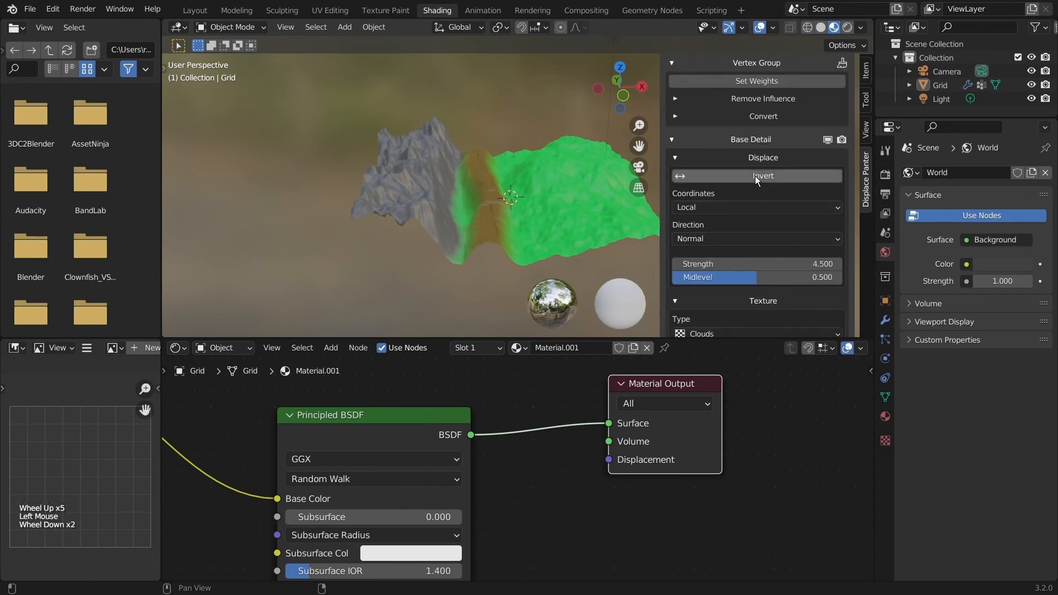
pyautogui.click(756, 177)
pyautogui.click(755, 177)
pyautogui.click(755, 177)
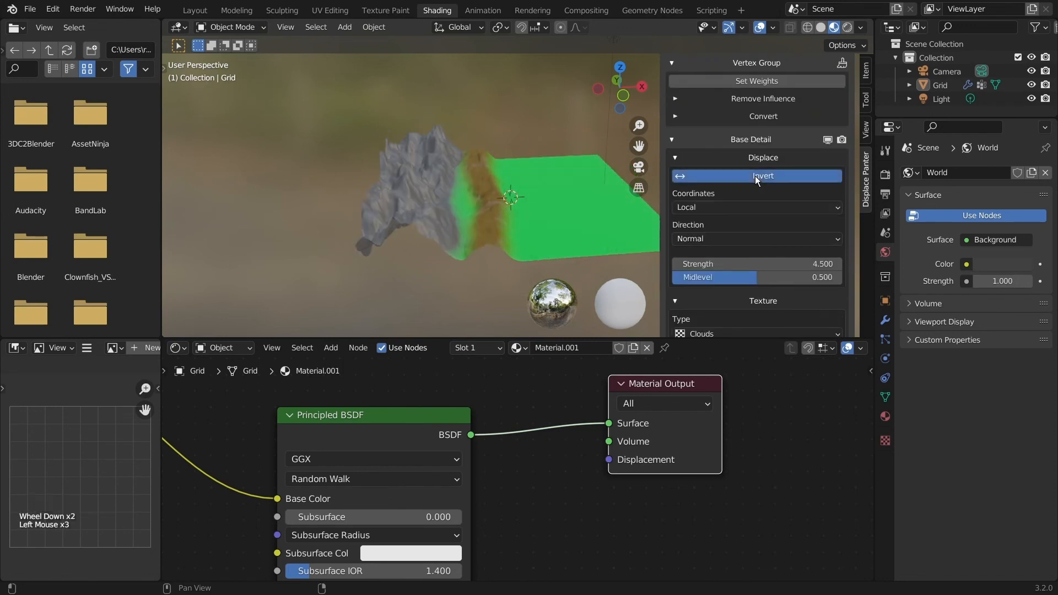
# Step: Invert the base detail displacement of Layer, view the terrain from another side, and switch Invert off again
pyautogui.scroll(5, 732, 290)
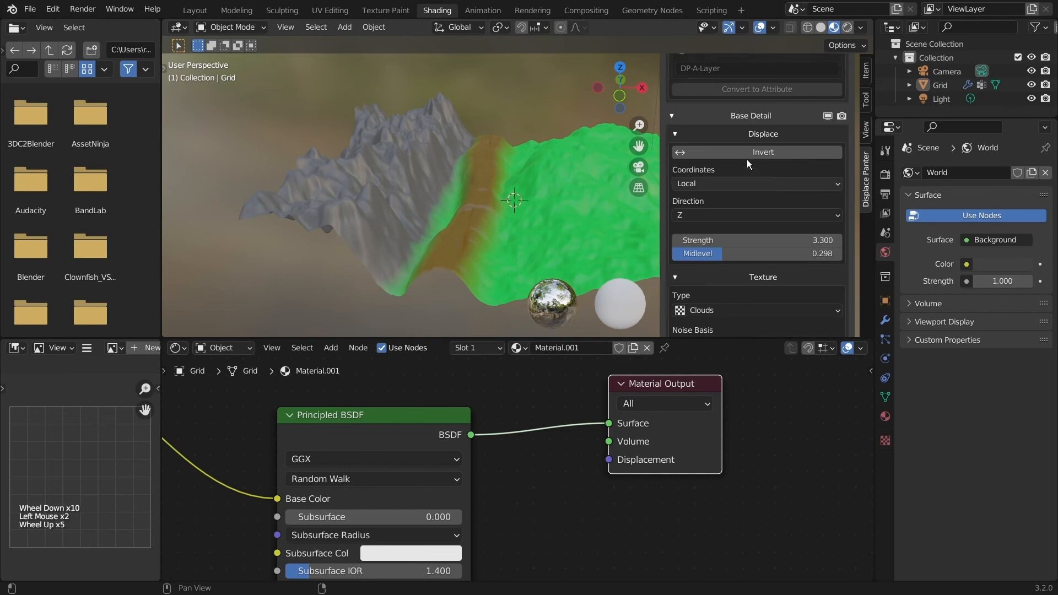
pyautogui.scroll(1, 748, 163)
pyautogui.click(758, 191)
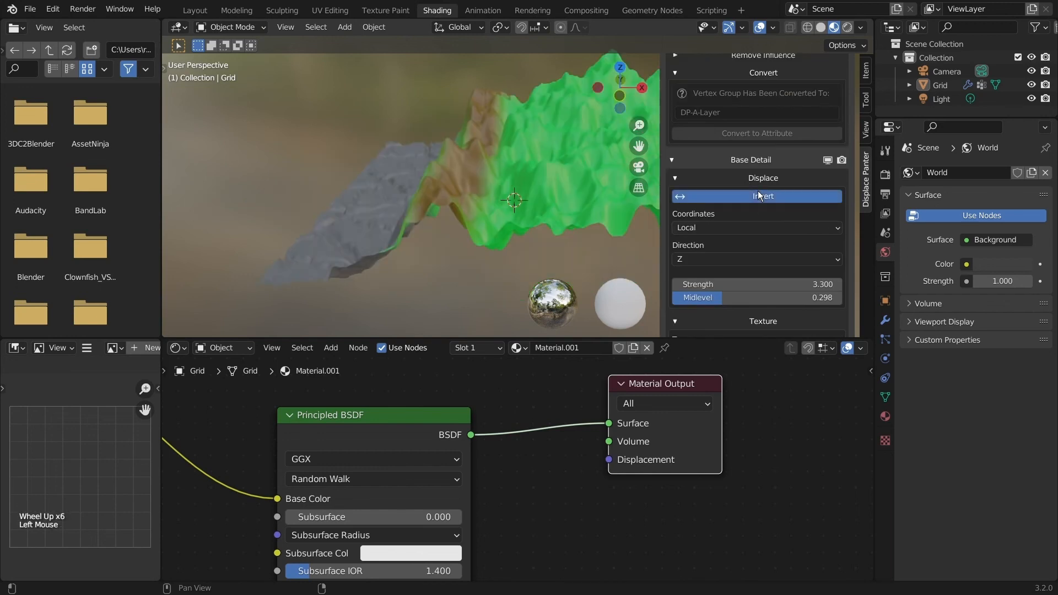
pyautogui.moveTo(331, 267); pyautogui.dragTo(594, 270, button='middle')
pyautogui.click(802, 194)
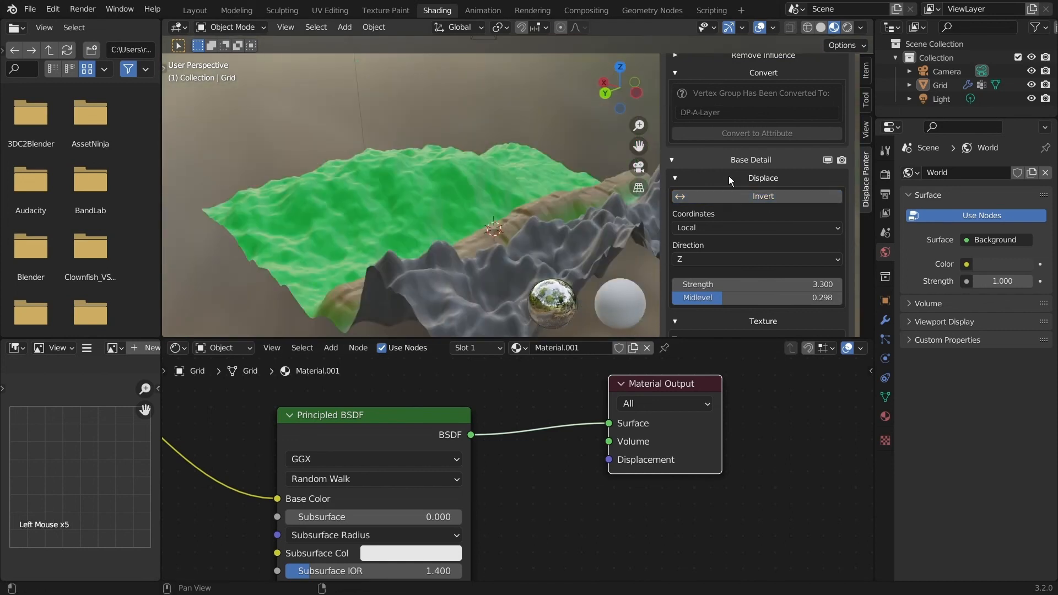
# Step: Collapse the Base Detail settings of Layer
pyautogui.click(730, 160)
pyautogui.scroll(2, 746, 241)
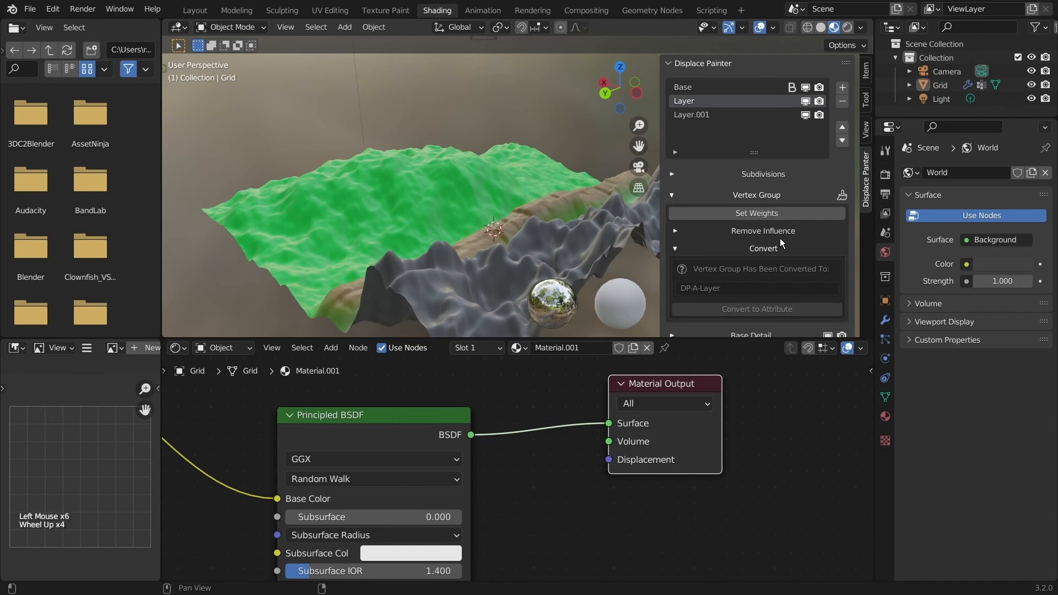
pyautogui.scroll(-3, 708, 144)
pyautogui.scroll(2, 707, 153)
pyautogui.scroll(-3, 485, 462)
pyautogui.moveTo(345, 470); pyautogui.dragTo(657, 463, button='middle')
pyautogui.moveTo(396, 453)
pyautogui.mouseDown(button='middle')
pyautogui.moveTo(621, 445)
pyautogui.moveTo(548, 482)
pyautogui.mouseUp(button='middle')
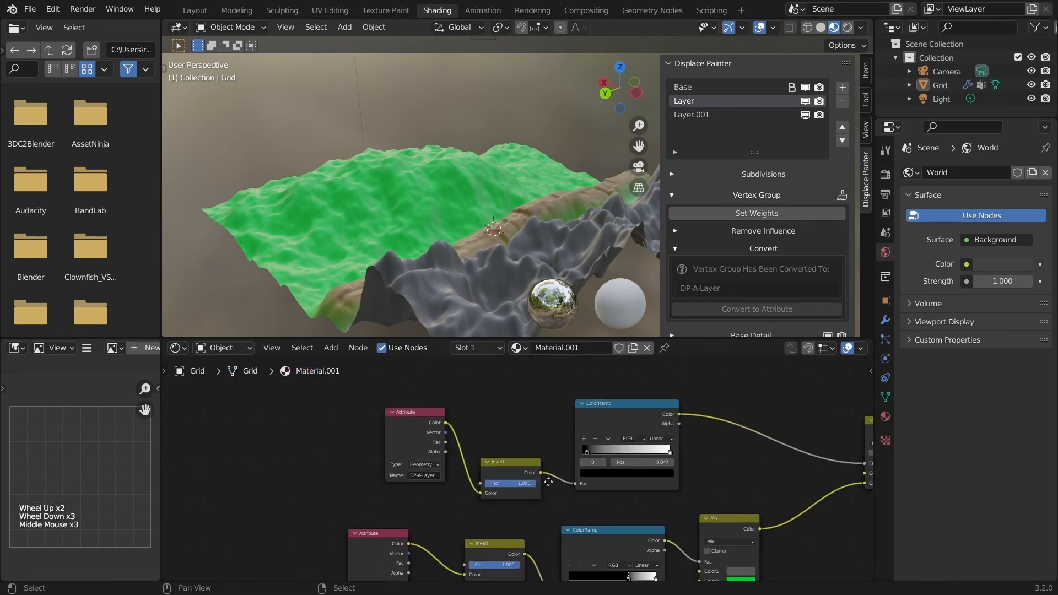
# Step: Make Layer.001 the active layer and collapse its Remove Influence settings
pyautogui.click(710, 113)
pyautogui.scroll(2, 602, 410)
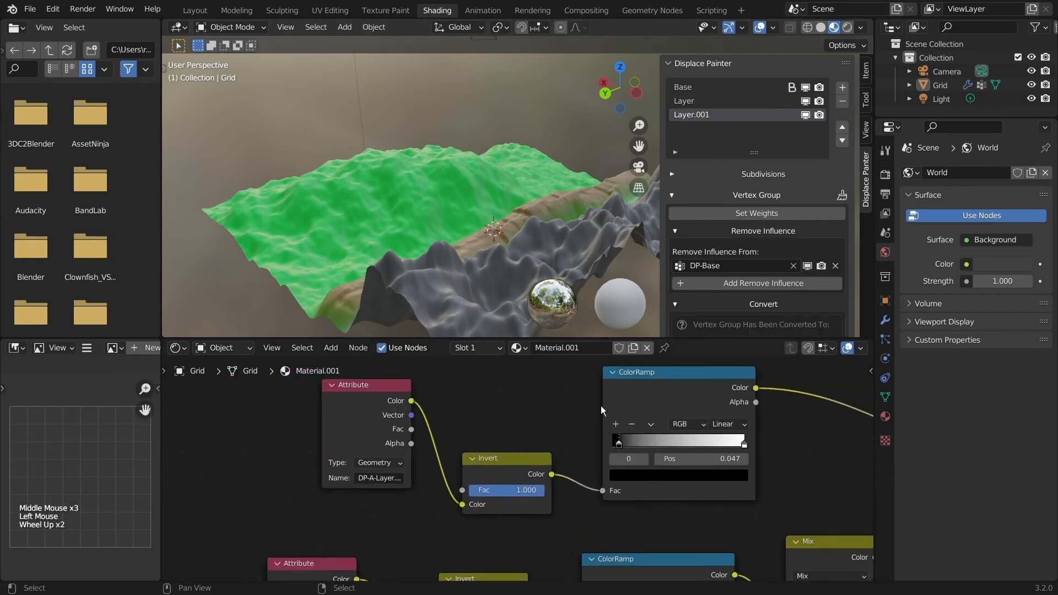
pyautogui.click(742, 231)
pyautogui.scroll(-2, 749, 245)
# Step: Widen the upper Attribute node enough to show its full attribute name
pyautogui.scroll(2, 340, 476)
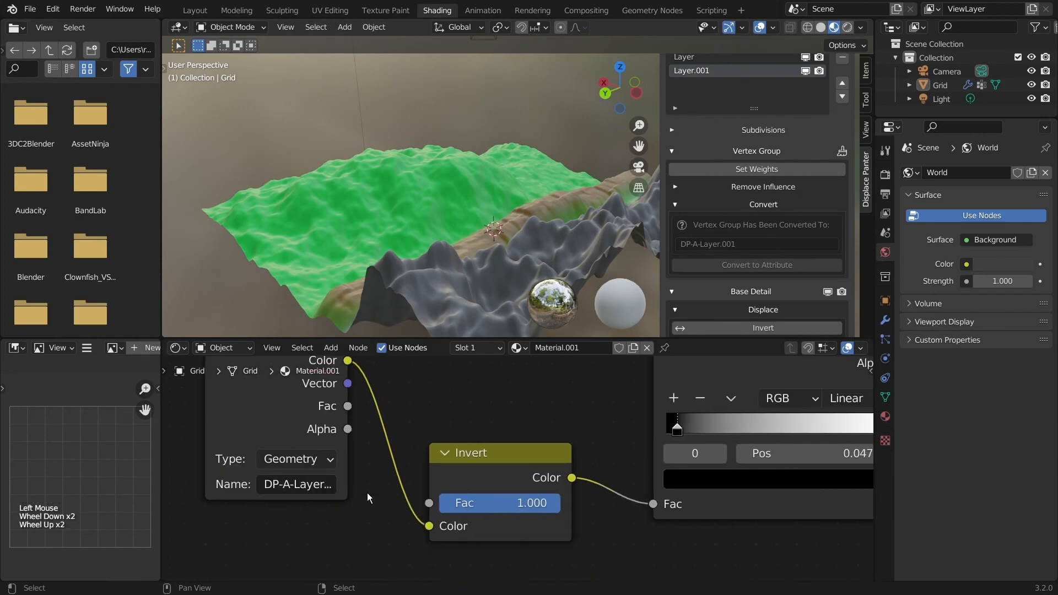
pyautogui.moveTo(281, 493); pyautogui.dragTo(389, 497, button='middle')
pyautogui.moveTo(312, 463); pyautogui.dragTo(211, 463)
# Step: Rename the displacement layer Layer.001 to Anything
pyautogui.moveTo(353, 237); pyautogui.dragTo(475, 216, button='middle')
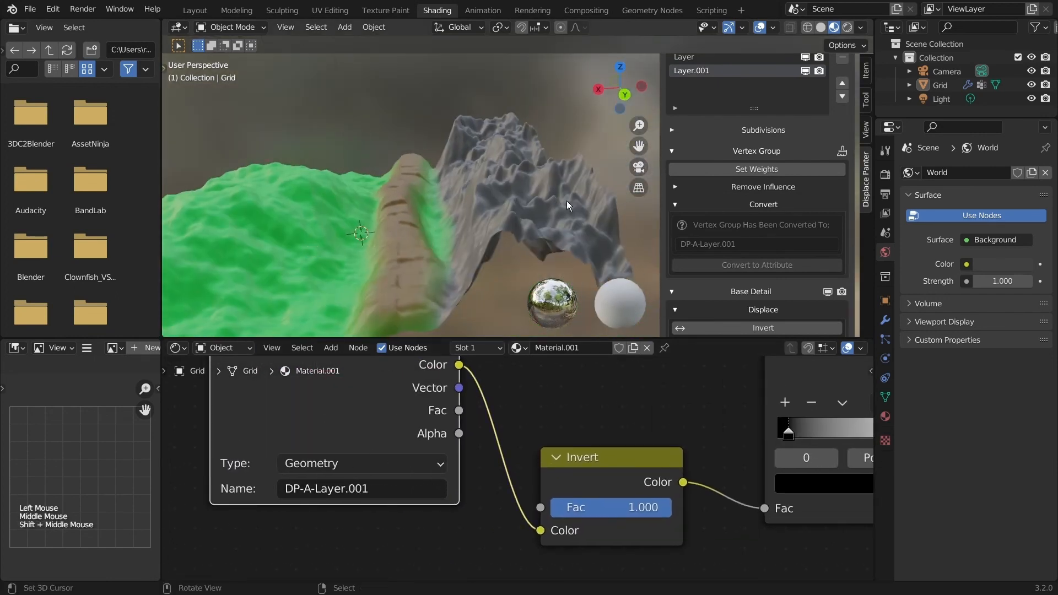
pyautogui.doubleClick(736, 70)
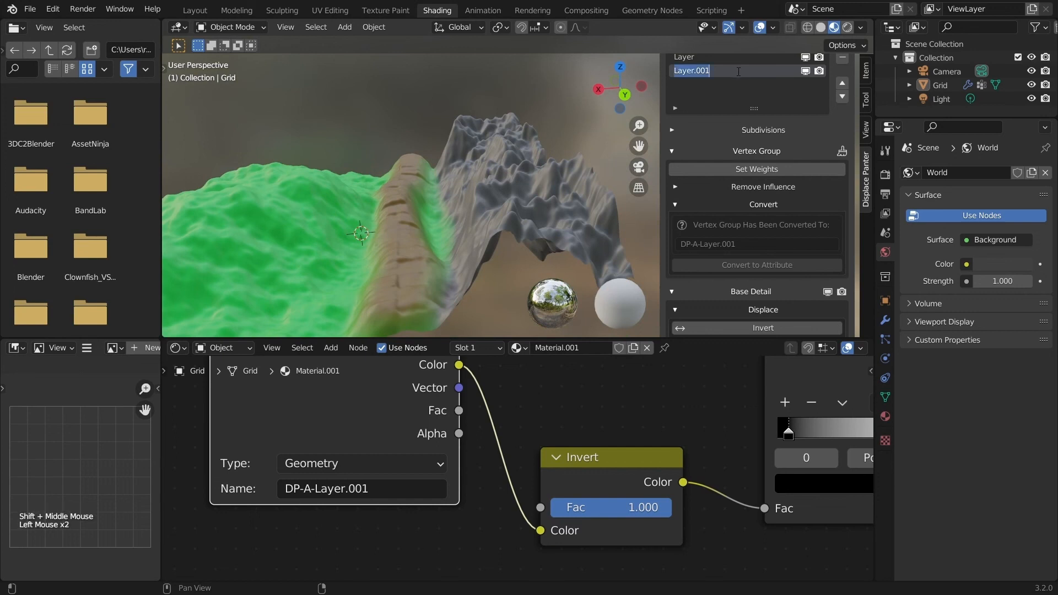
pyautogui.scroll(3, 723, 106)
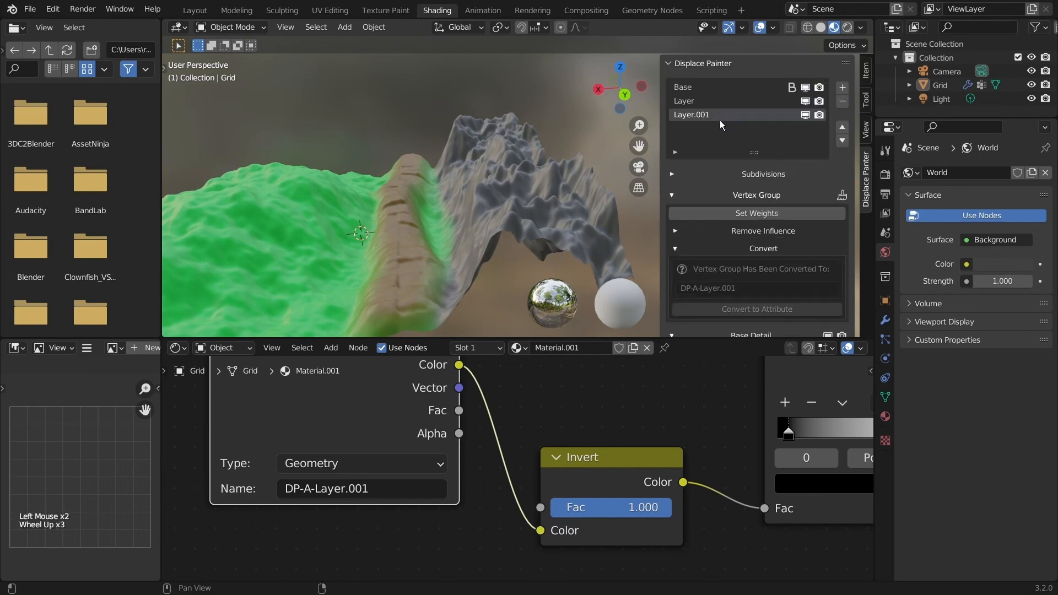
pyautogui.write('Anything')
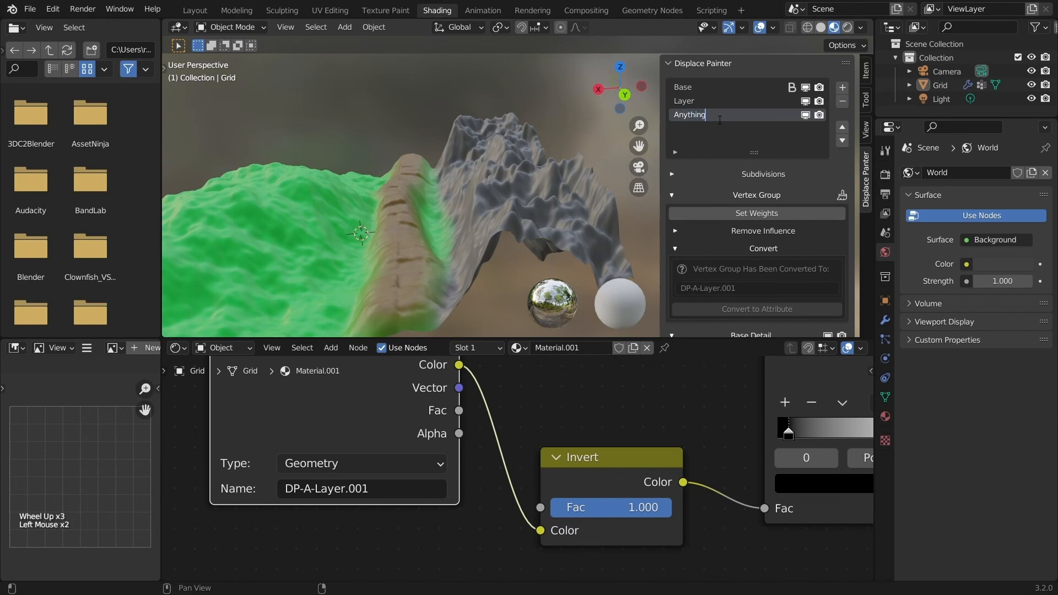
pyautogui.click(719, 120)
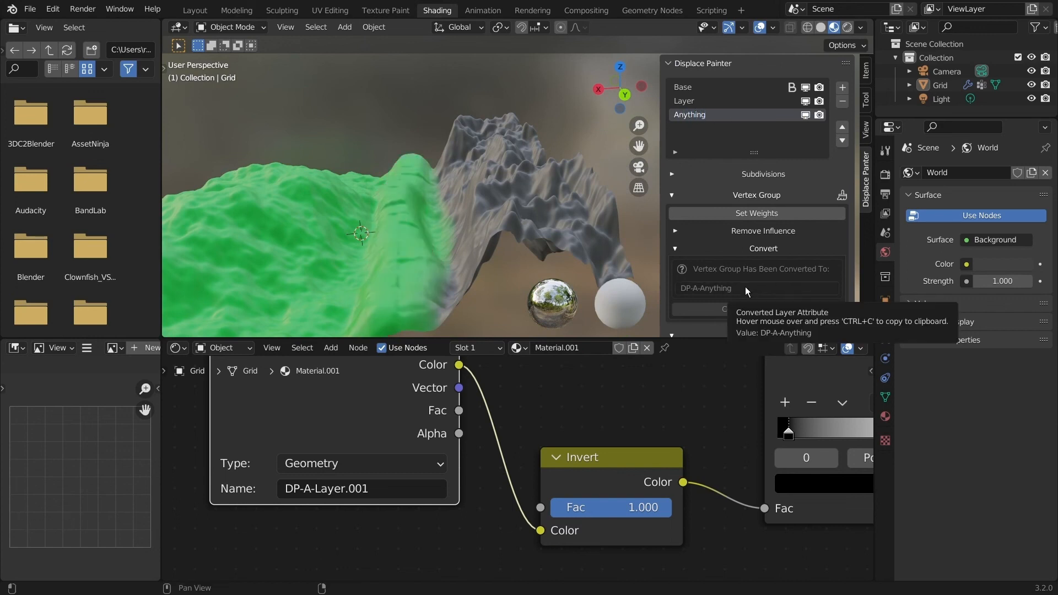
# Step: Copy the converted attribute name DP-A-Anything and paste it as the upper Attribute node's name
pyautogui.hotkey('ctrl', 'c')
pyautogui.click(379, 488)
pyautogui.hotkey('ctrl', 'v')
pyautogui.press('Return')
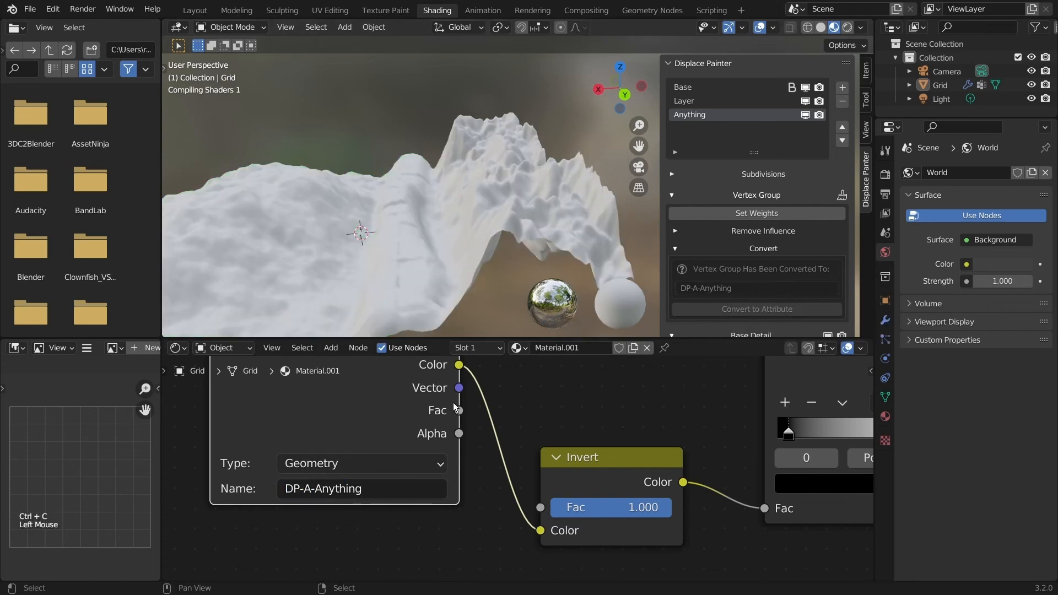
pyautogui.scroll(-3, 470, 375)
pyautogui.moveTo(403, 290)
pyautogui.mouseDown(button='middle')
pyautogui.moveTo(421, 324)
pyautogui.moveTo(384, 311)
pyautogui.moveTo(435, 214)
pyautogui.moveTo(469, 193)
pyautogui.moveTo(412, 284)
pyautogui.mouseUp(button='middle')
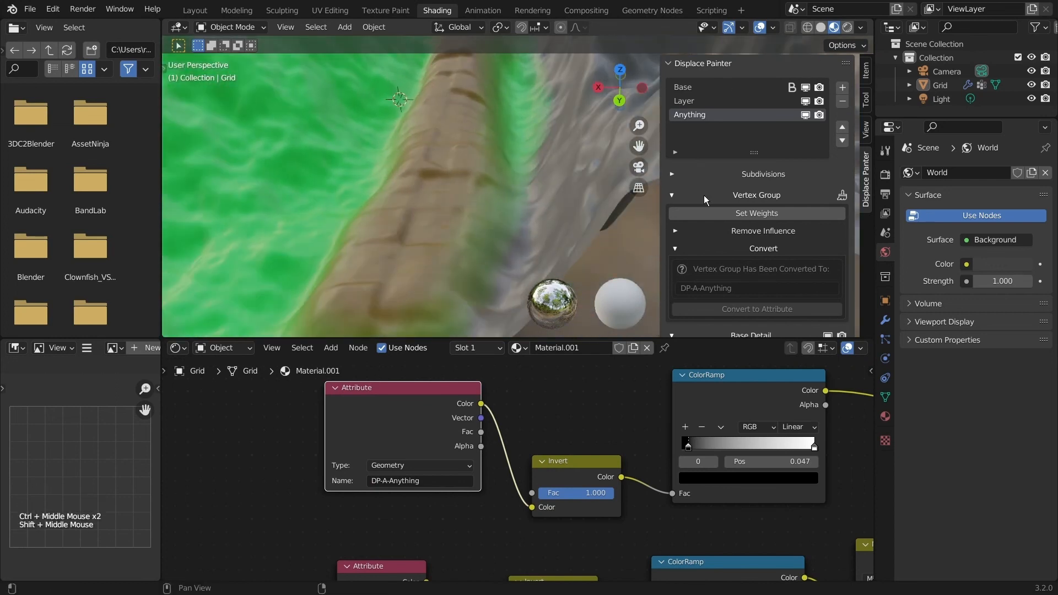
# Step: Widen the DP-A-Layer Attribute node and place it directly beneath the DP-A-Anything Attribute node
pyautogui.scroll(-3, 458, 419)
pyautogui.moveTo(480, 459)
pyautogui.mouseDown(button='middle')
pyautogui.moveTo(510, 435)
pyautogui.moveTo(483, 453)
pyautogui.mouseUp(button='middle')
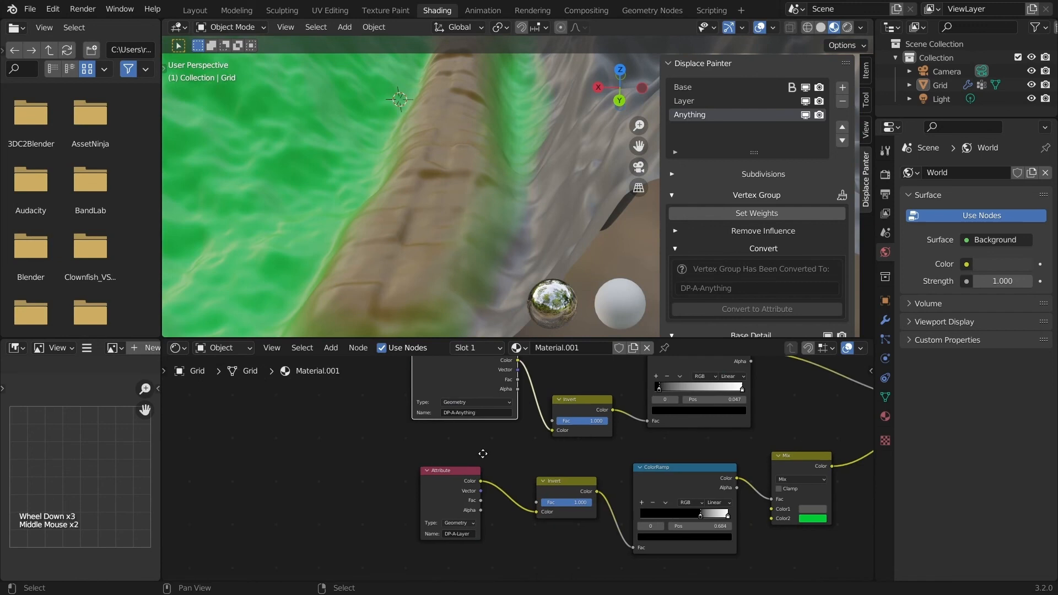
pyautogui.scroll(2, 399, 446)
pyautogui.moveTo(399, 423); pyautogui.dragTo(332, 423)
pyautogui.moveTo(369, 438); pyautogui.dragTo(353, 362, button='middle')
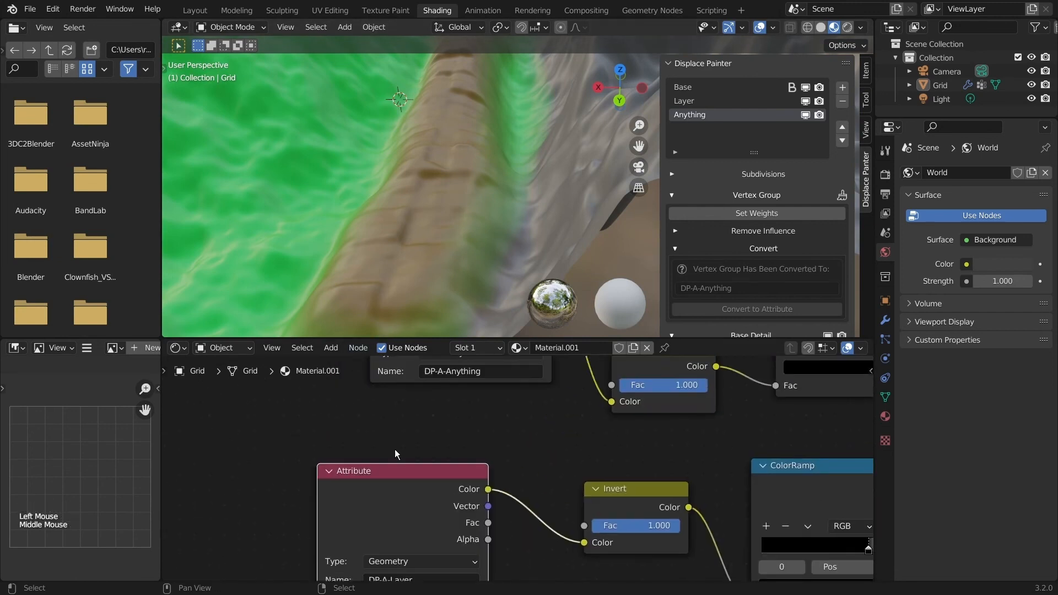
pyautogui.scroll(-2, 435, 460)
pyautogui.moveTo(447, 465); pyautogui.dragTo(483, 430)
pyautogui.click(436, 464)
pyautogui.moveTo(437, 464); pyautogui.dragTo(431, 464)
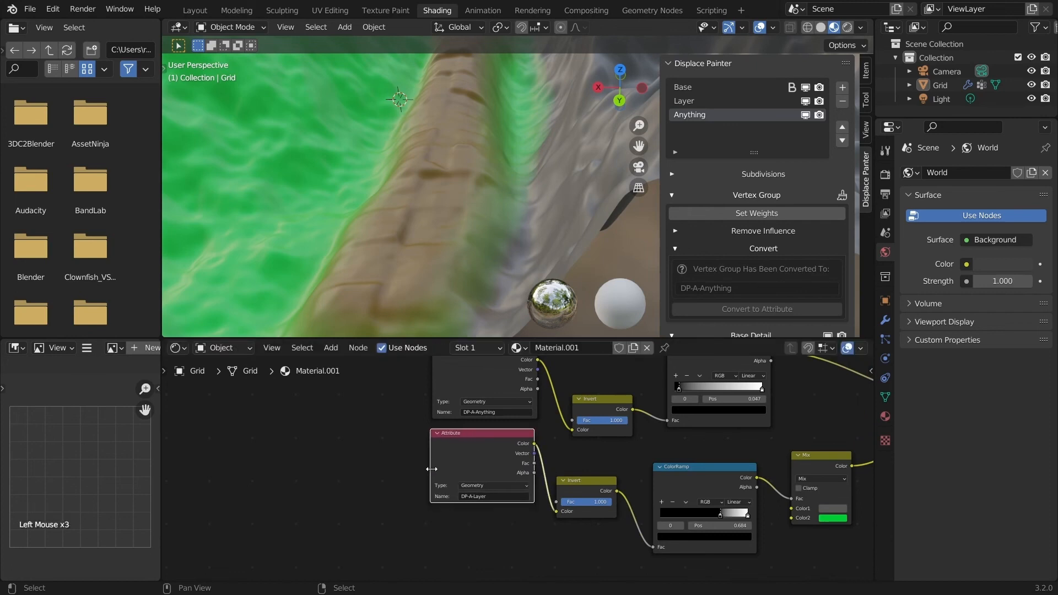
# Step: Review the colored terrain, the Anything layer's displacement and texture settings, and the complete shader node tree
pyautogui.scroll(-2, 482, 187)
pyautogui.keyDown('shift'); pyautogui.moveTo(482, 187); pyautogui.dragTo(478, 221, button='middle'); pyautogui.keyUp('shift')
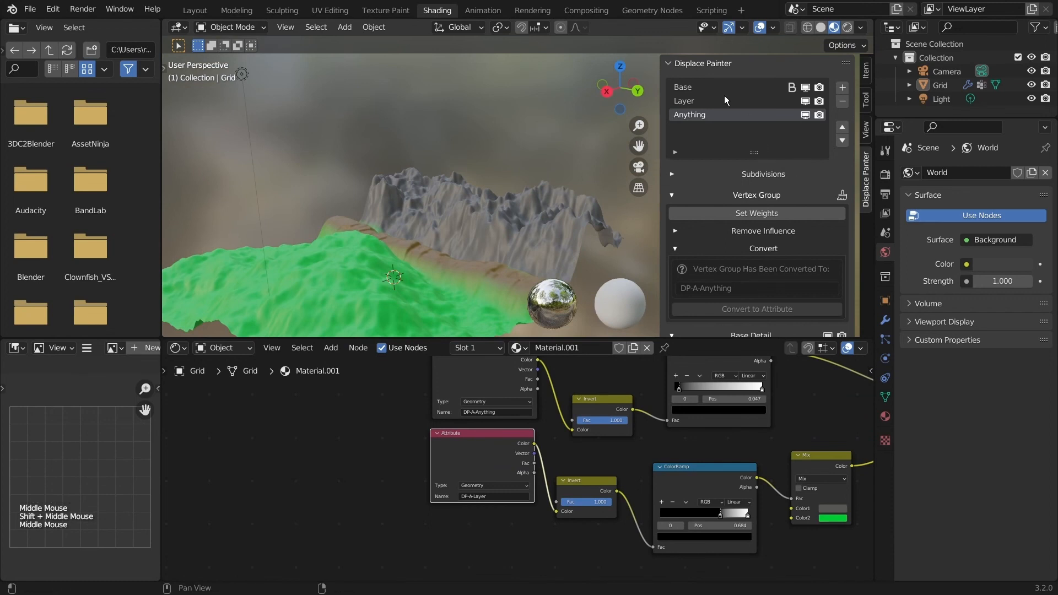
pyautogui.scroll(-7, 753, 216)
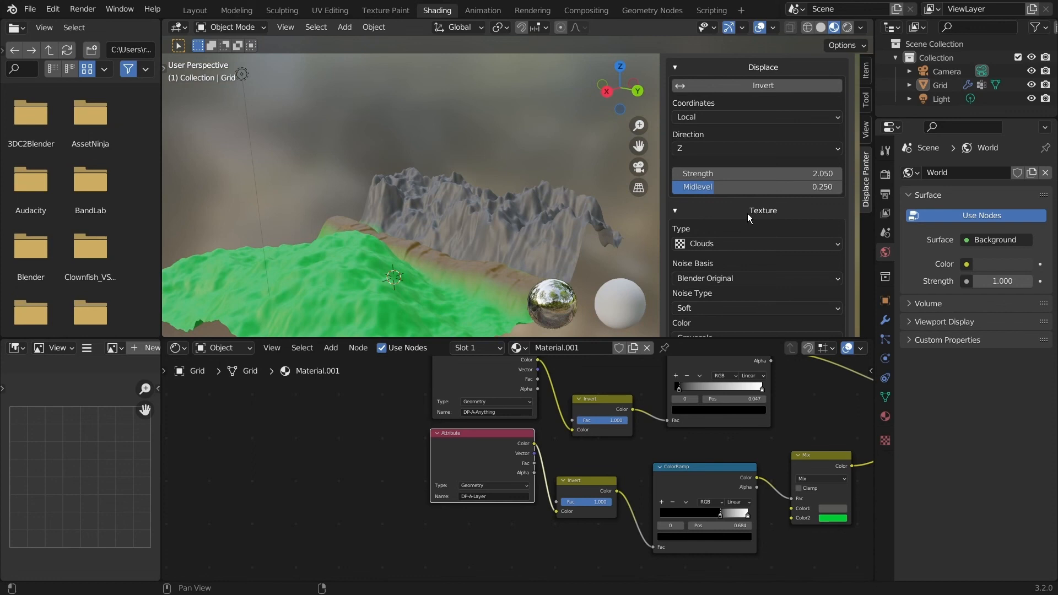
pyautogui.scroll(-6, 761, 207)
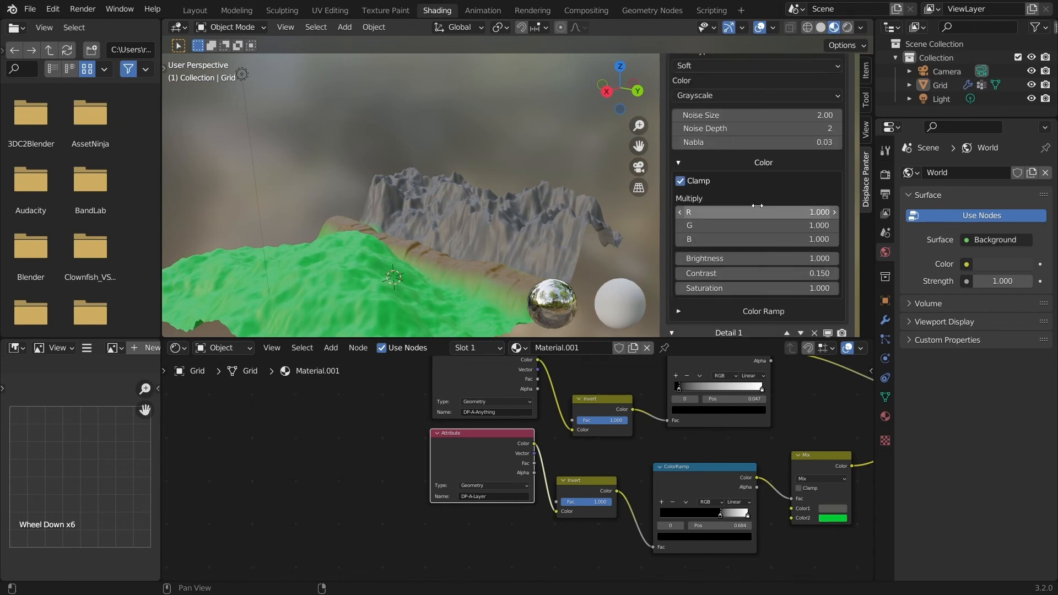
pyautogui.scroll(6, 760, 207)
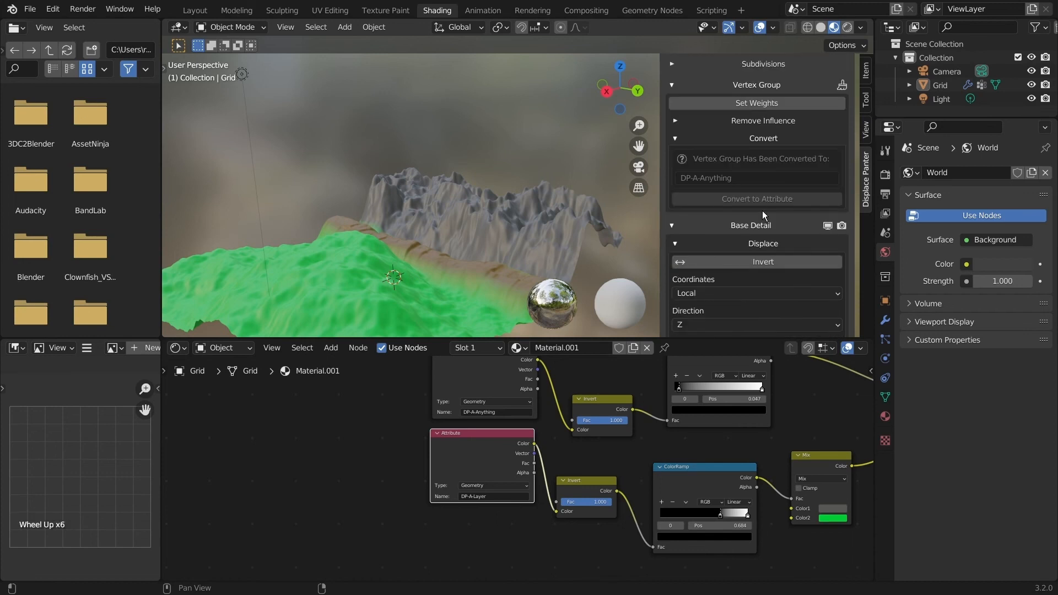
pyautogui.keyDown('shift'); pyautogui.moveTo(609, 425); pyautogui.dragTo(510, 468, button='middle'); pyautogui.keyUp('shift')
pyautogui.keyDown('shift'); pyautogui.moveTo(655, 486); pyautogui.dragTo(539, 492, button='middle'); pyautogui.keyUp('shift')
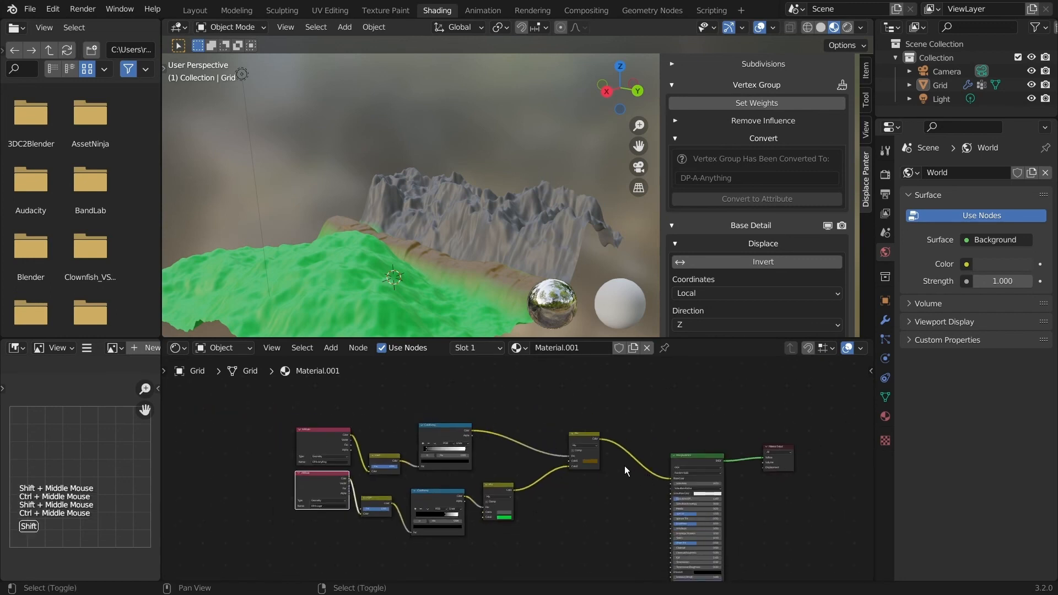